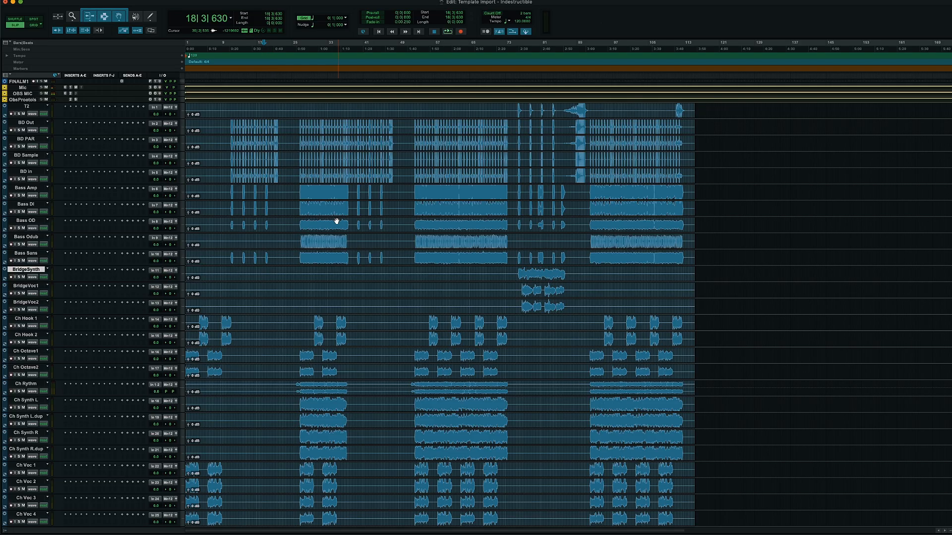
Look through the full track list and clips of the imported session to see which instruments it contains
{"action": "scroll", "coordinate": [287, 255], "scroll_direction": "down", "scroll_amount": 5}
{"action": "scroll", "coordinate": [287, 254], "scroll_direction": "down", "scroll_amount": 20}
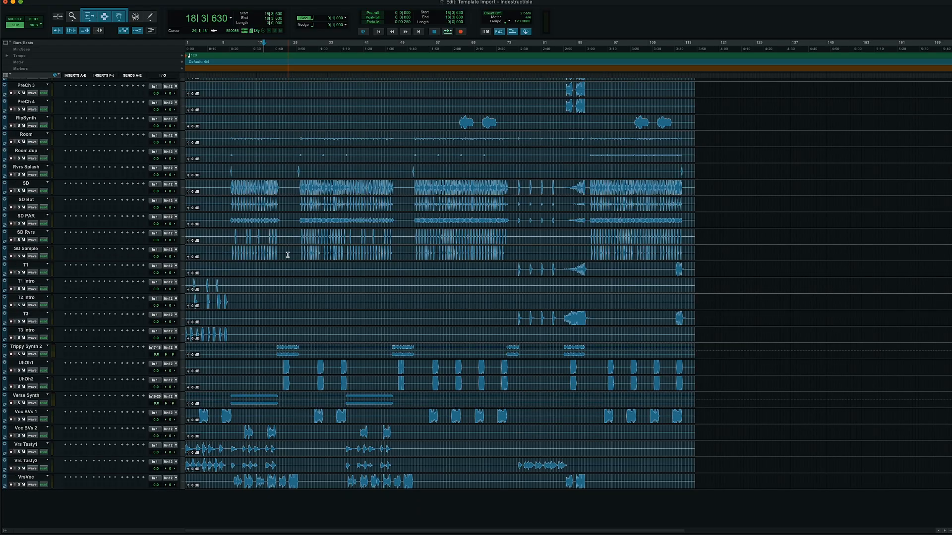
{"action": "scroll", "coordinate": [287, 254], "scroll_direction": "up", "scroll_amount": 20}
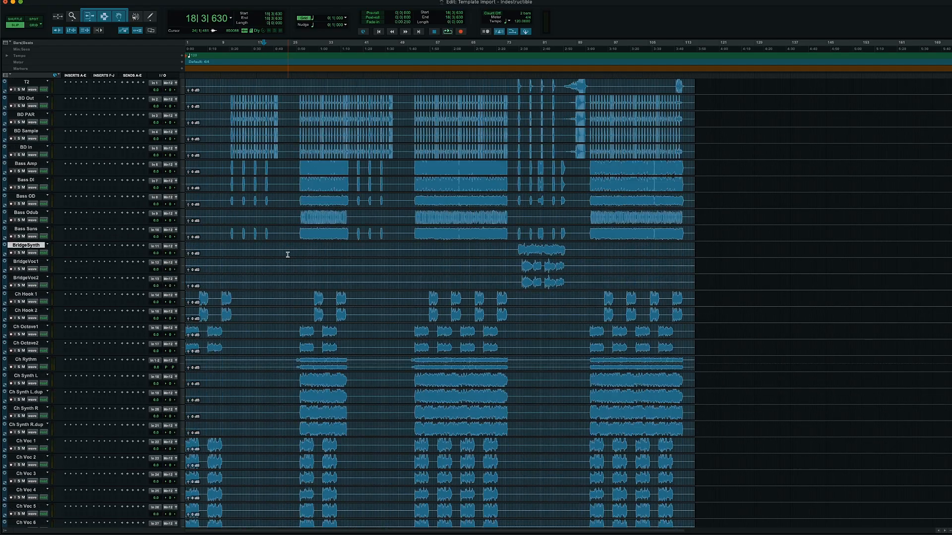
{"action": "scroll", "coordinate": [287, 254], "scroll_direction": "down", "scroll_amount": 6}
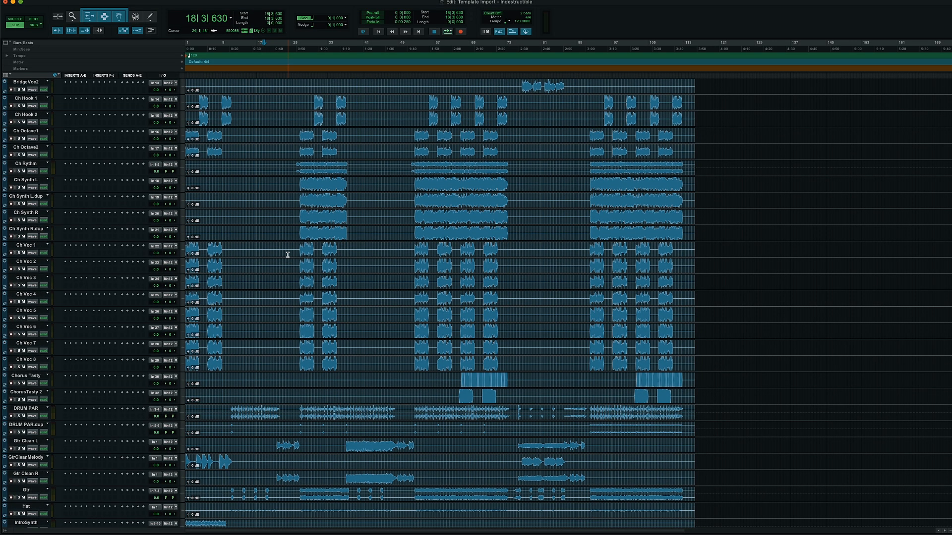
{"action": "scroll", "coordinate": [287, 255], "scroll_direction": "up", "scroll_amount": 3}
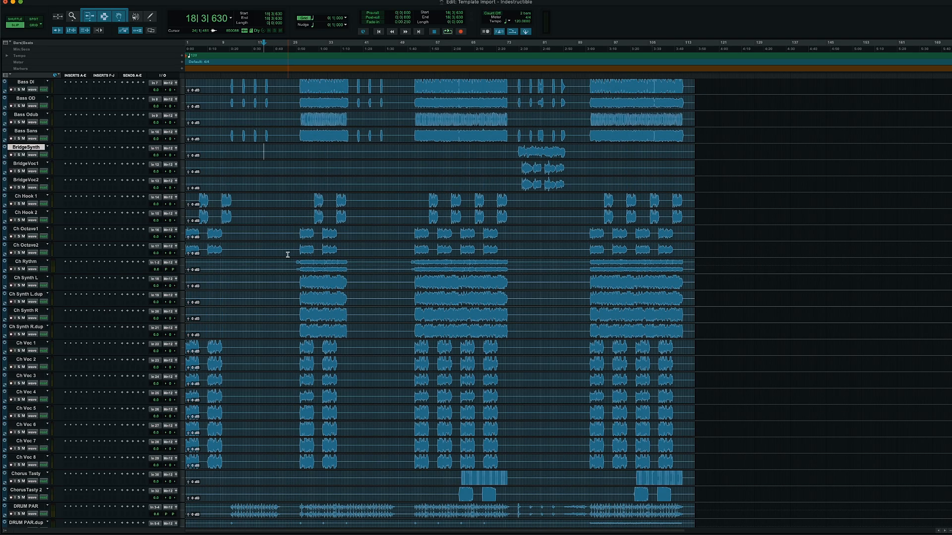
{"action": "scroll", "coordinate": [287, 254], "scroll_direction": "up", "scroll_amount": 3}
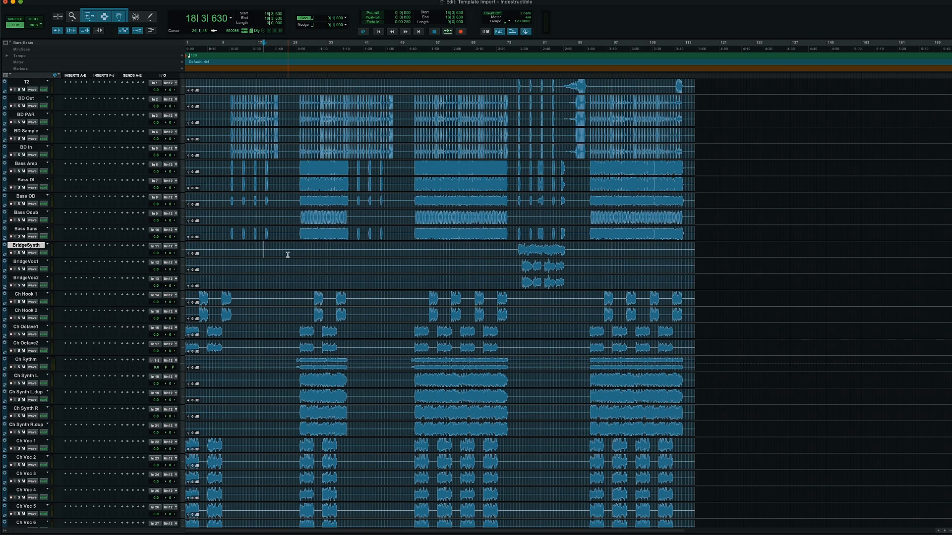
{"action": "scroll", "coordinate": [287, 255], "scroll_direction": "up", "scroll_amount": 2}
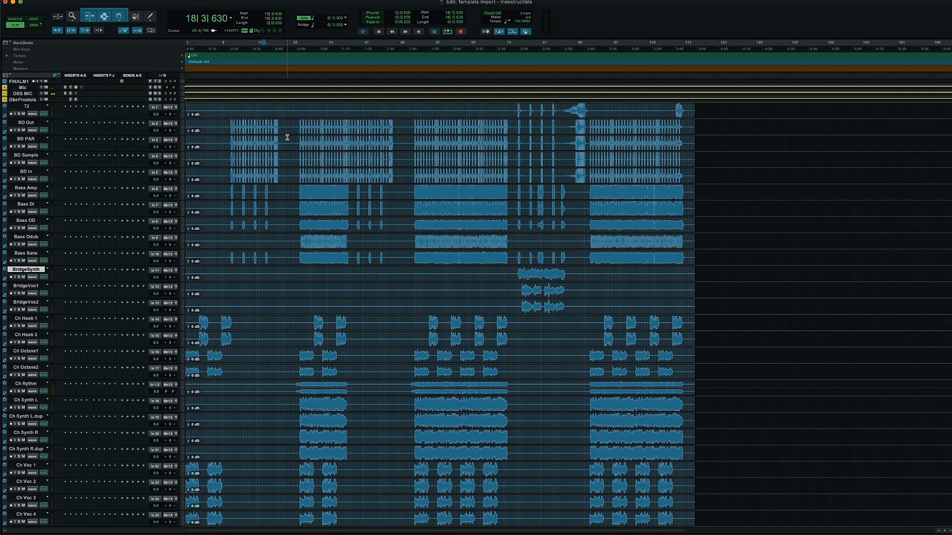
{"action": "left_click", "coordinate": [317, 119]}
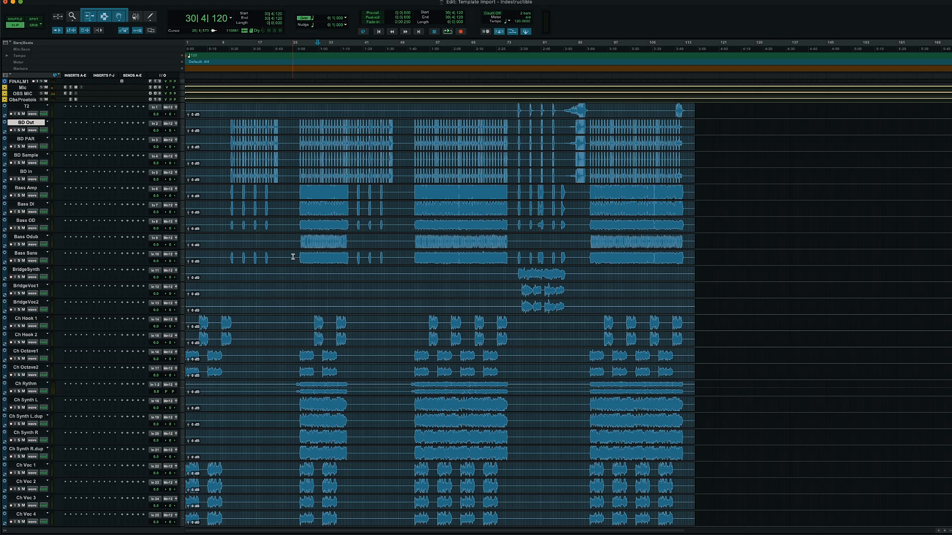
{"action": "left_click", "coordinate": [27, 106]}
{"action": "scroll", "coordinate": [28, 107], "scroll_direction": "down", "scroll_amount": 1}
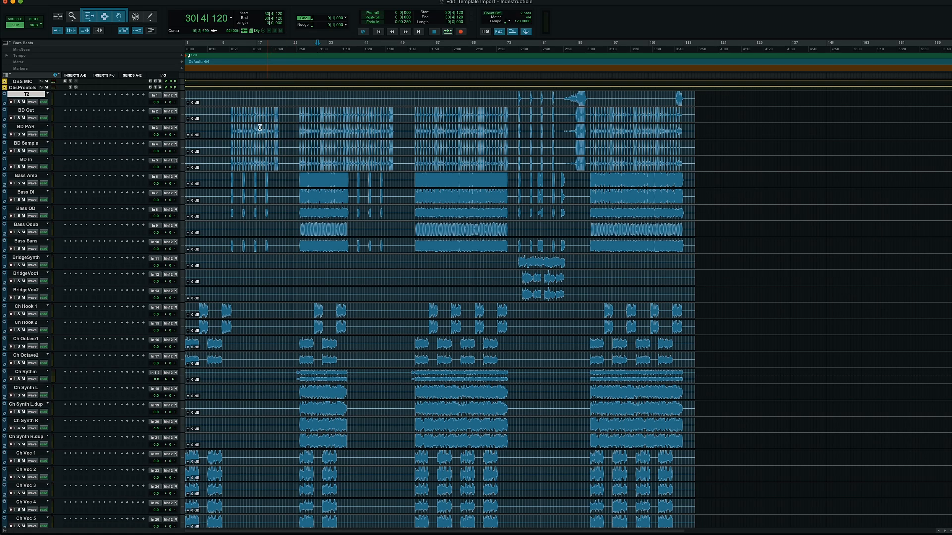
Select the four bass drum tracks from BD Out to BD in and colour them light orange
{"action": "left_click", "coordinate": [28, 111]}
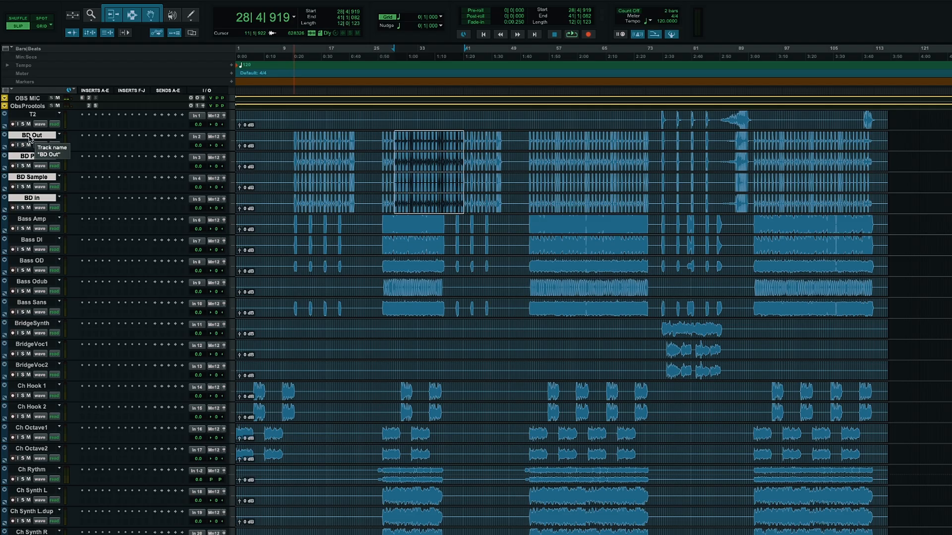
{"action": "double_click", "coordinate": [4, 144]}
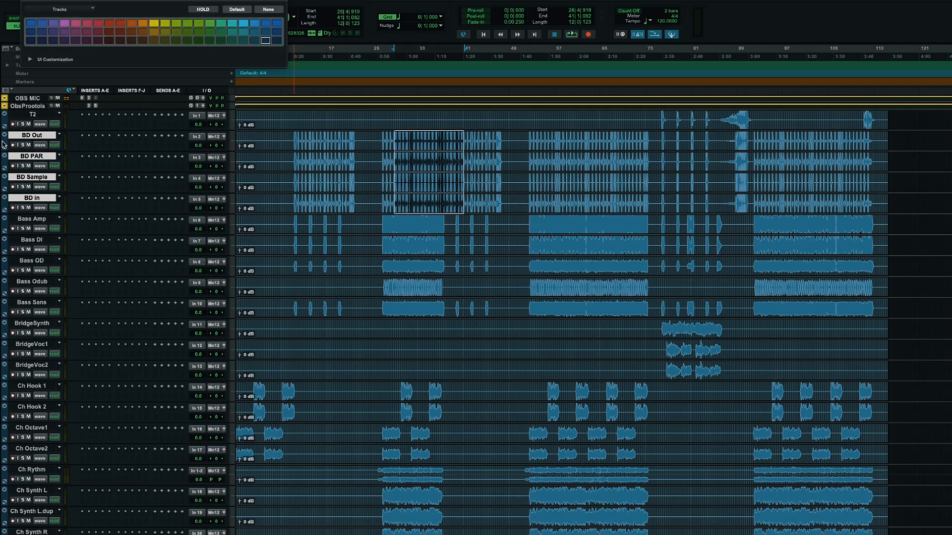
{"action": "left_click", "coordinate": [152, 23]}
{"action": "left_click", "coordinate": [142, 23]}
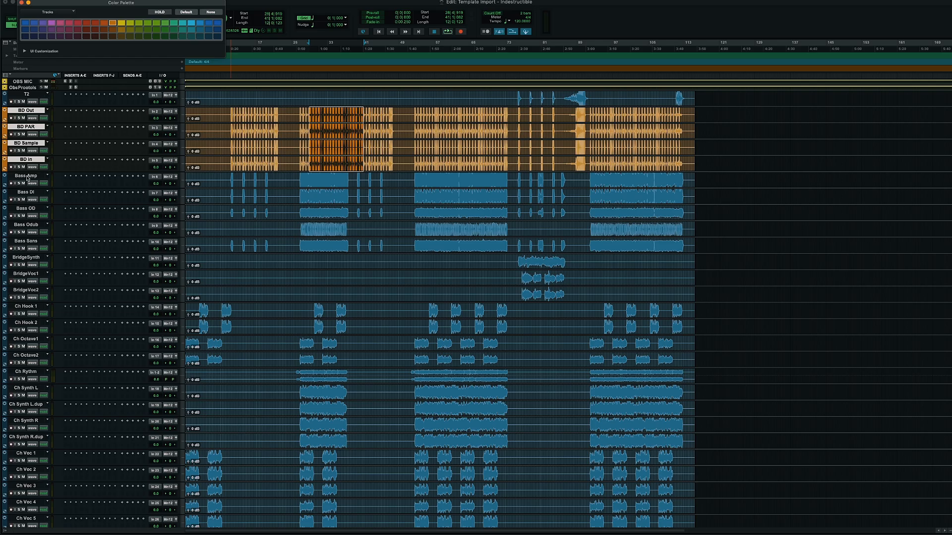
Select the five bass tracks from Bass Amp to Bass Sans and colour them dark orange
{"action": "left_click", "coordinate": [29, 220]}
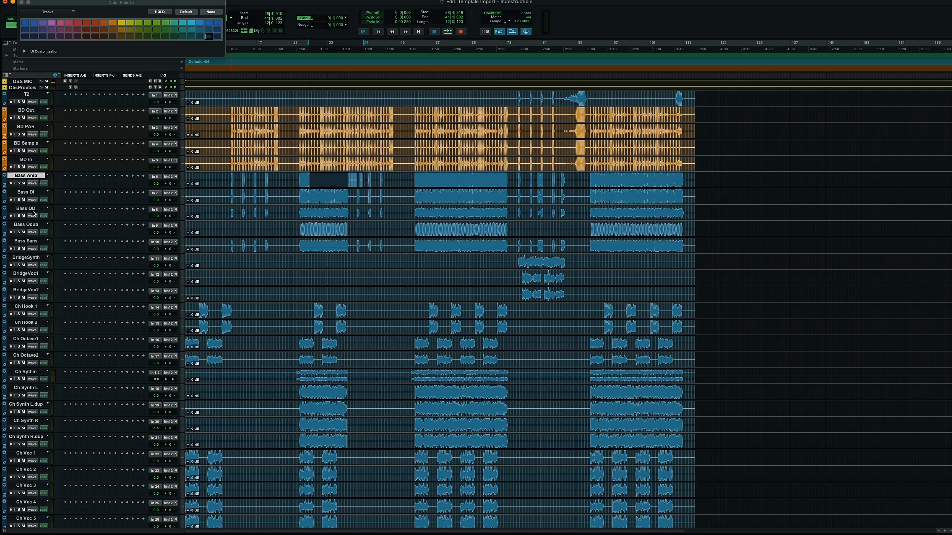
{"action": "left_click", "coordinate": [31, 243]}
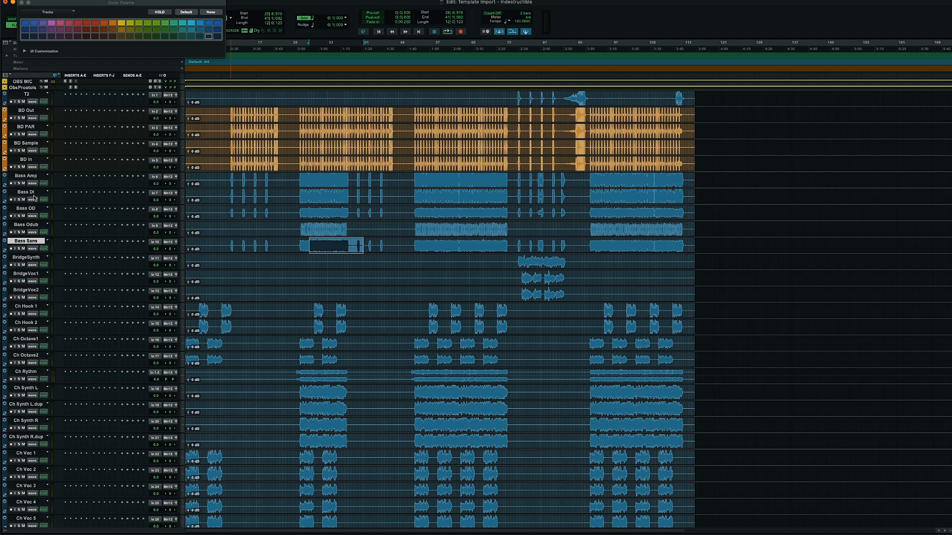
{"action": "left_click", "coordinate": [19, 178], "text": "shift"}
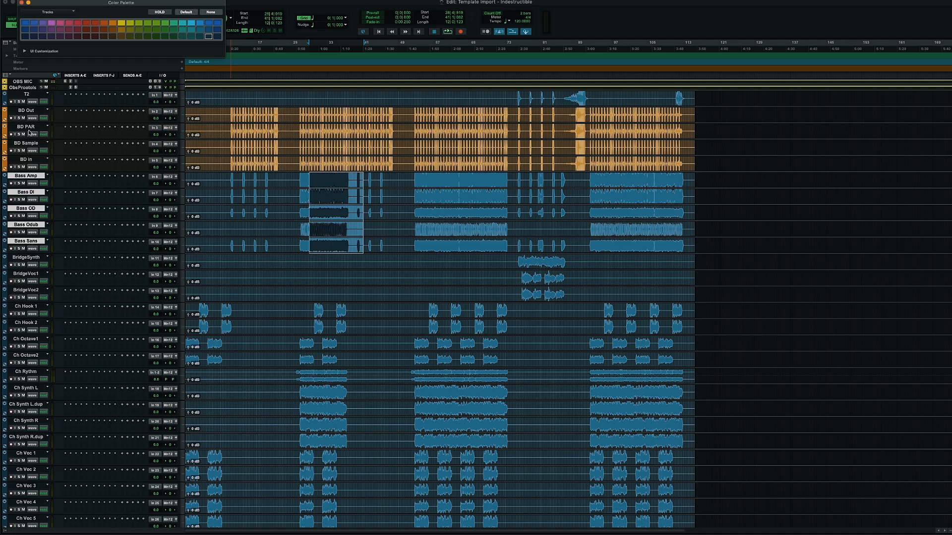
{"action": "left_click", "coordinate": [104, 26]}
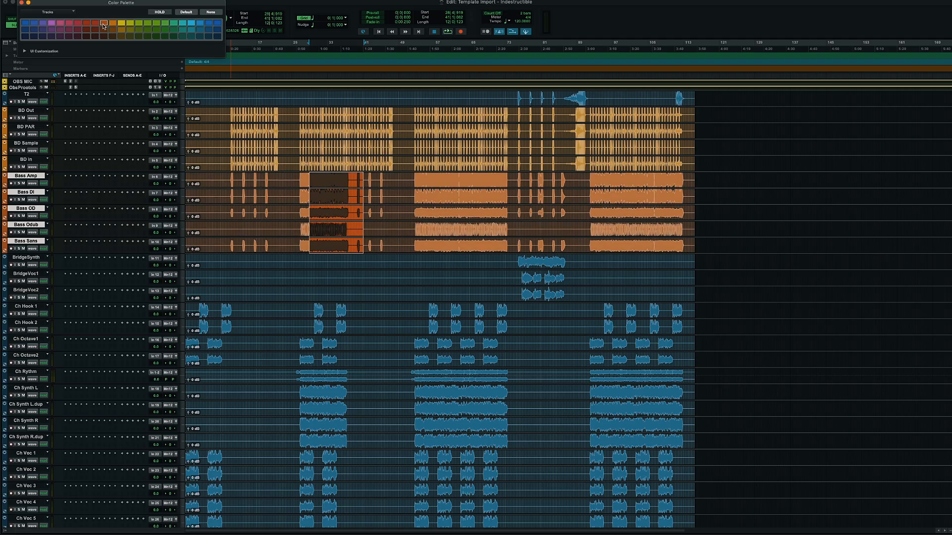
Audition the large T2 clip before the last chorus in solo, and take the track out of solo after listening
{"action": "scroll", "coordinate": [36, 183], "scroll_direction": "up", "scroll_amount": 1}
{"action": "left_click", "coordinate": [32, 109]}
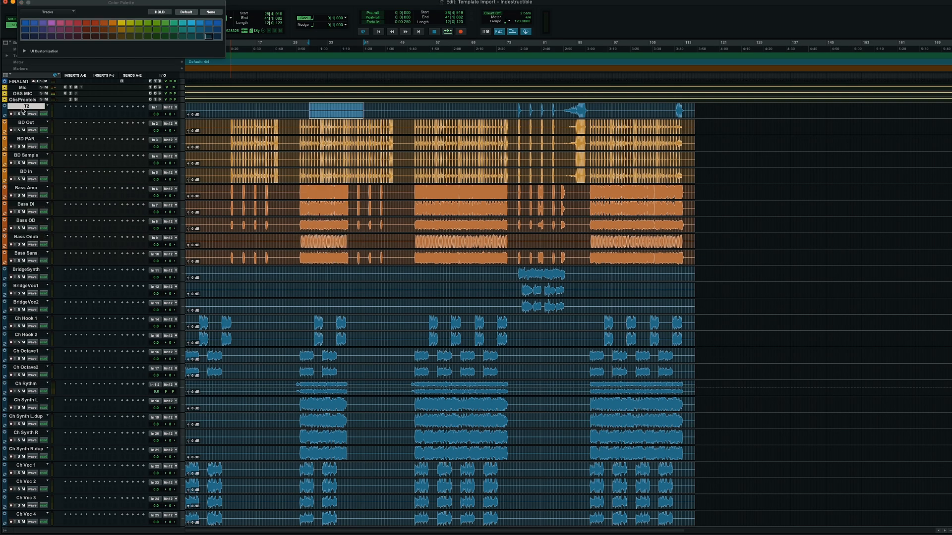
{"action": "left_click_drag", "start_coordinate": [573, 109], "coordinate": [587, 107]}
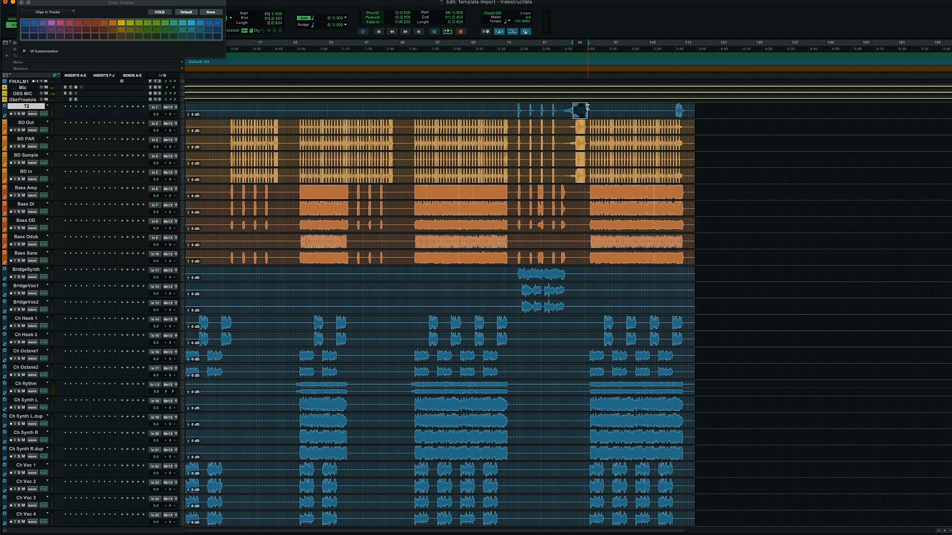
{"action": "key", "text": "super+bracketright"}
{"action": "key", "text": "super+bracketright"}
{"action": "key", "text": "shift+s"}
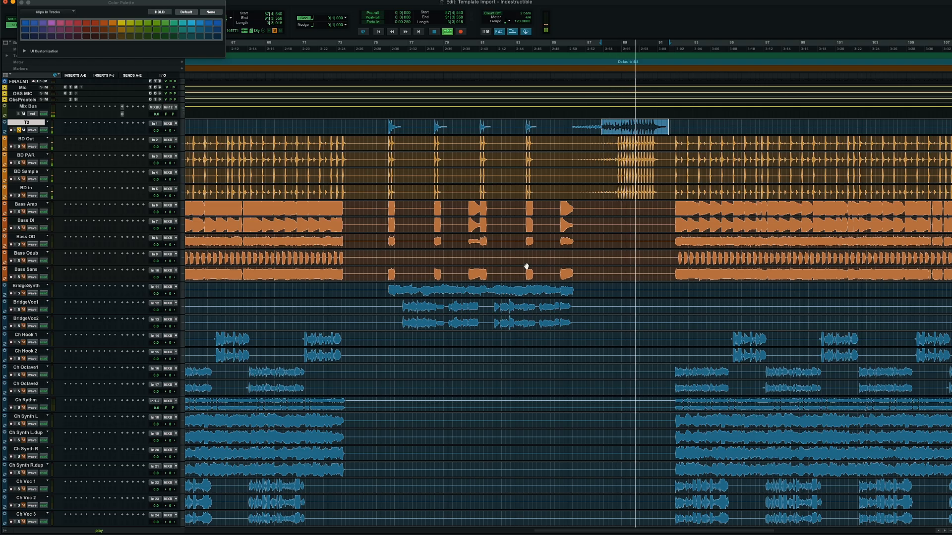
{"action": "key", "text": "space"}
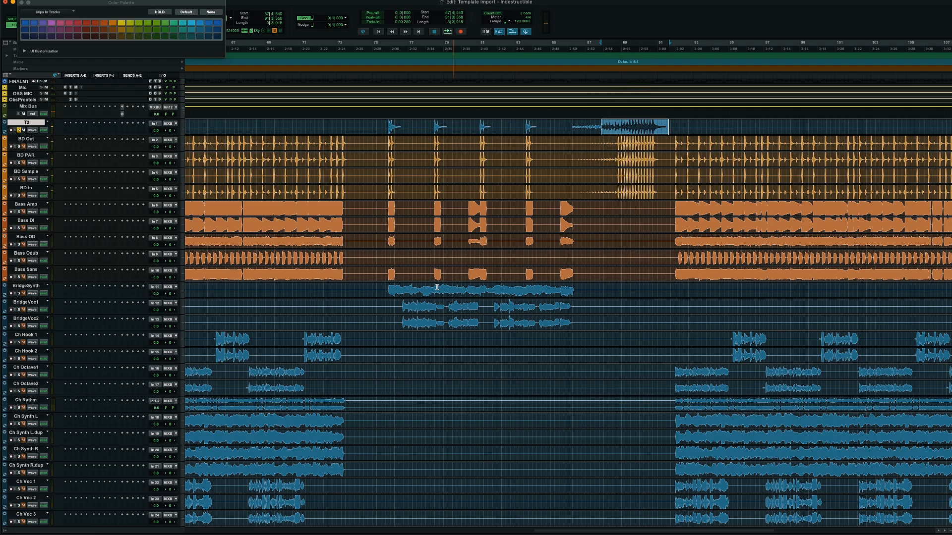
{"action": "key", "text": "super+bracketleft"}
{"action": "key", "text": "super+bracketleft"}
{"action": "key", "text": "super+bracketleft"}
{"action": "key", "text": "super+bracketright"}
{"action": "left_click", "coordinate": [19, 130]}
Move the T2 track down to sit between Bass Sans and BridgeSynth
{"action": "left_click_drag", "start_coordinate": [23, 123], "coordinate": [26, 286]}
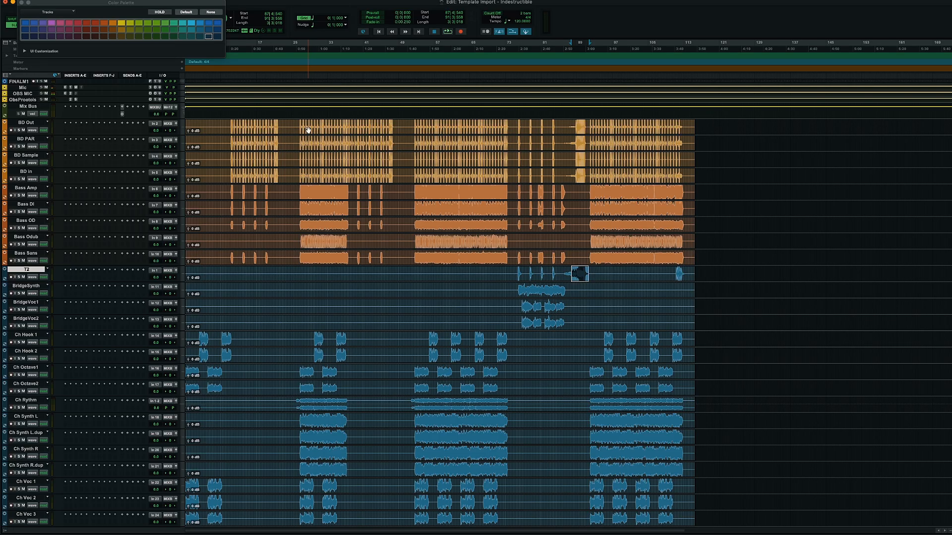
{"action": "left_click_drag", "start_coordinate": [308, 130], "coordinate": [351, 263]}
Audition the BridgeVoc1 track in solo at its bridge vocal clip
{"action": "scroll", "coordinate": [334, 284], "scroll_direction": "down", "scroll_amount": 2}
{"action": "scroll", "coordinate": [334, 284], "scroll_direction": "down", "scroll_amount": 5}
{"action": "left_click", "coordinate": [28, 197]}
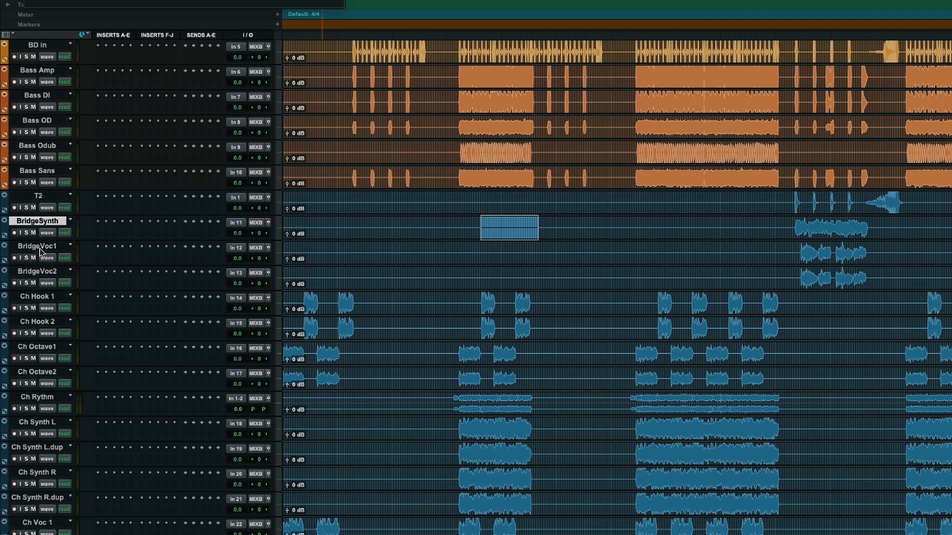
{"action": "left_click", "coordinate": [41, 251]}
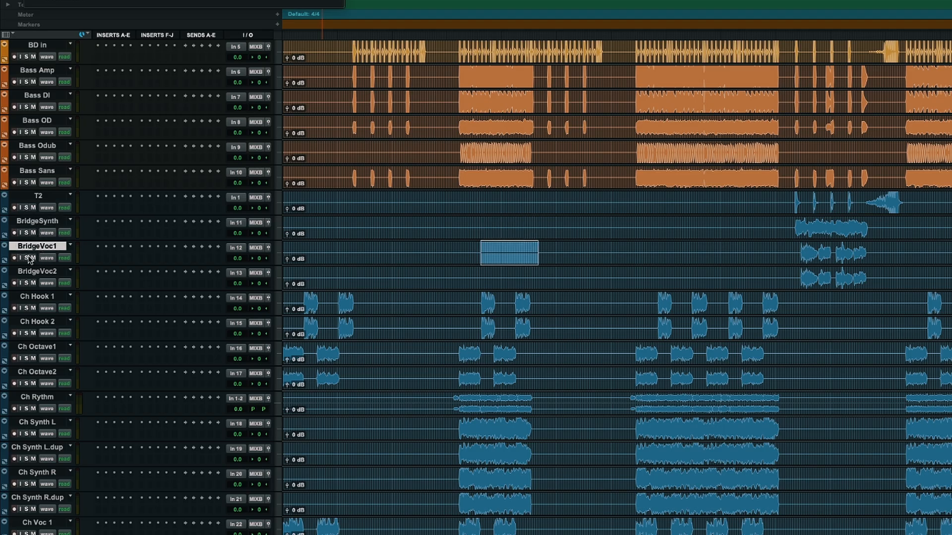
{"action": "left_click", "coordinate": [26, 258]}
{"action": "left_click", "coordinate": [819, 250]}
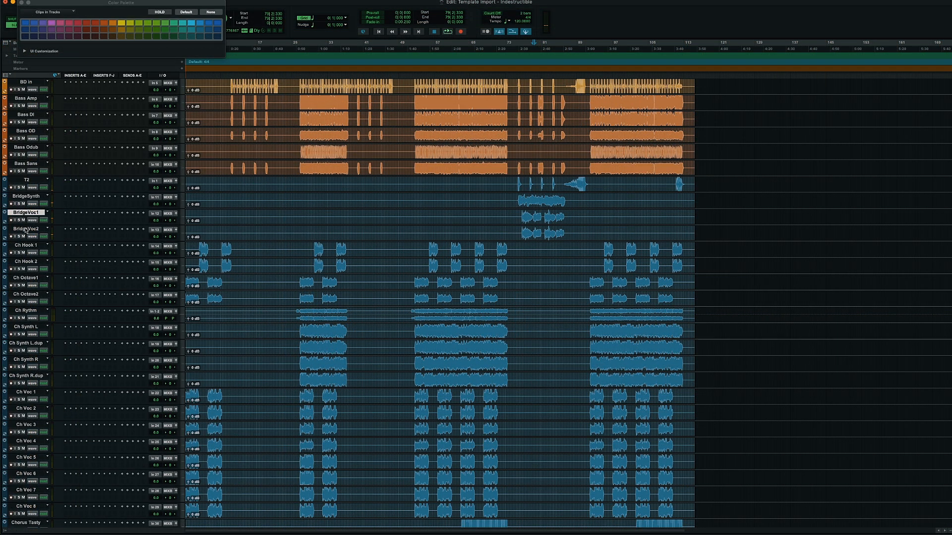
Select the vocal tracks from BridgeVoc1 through Ch Octave2 and colour them pink
{"action": "left_click", "coordinate": [27, 229], "text": "shift"}
{"action": "left_click", "coordinate": [31, 245], "text": "shift"}
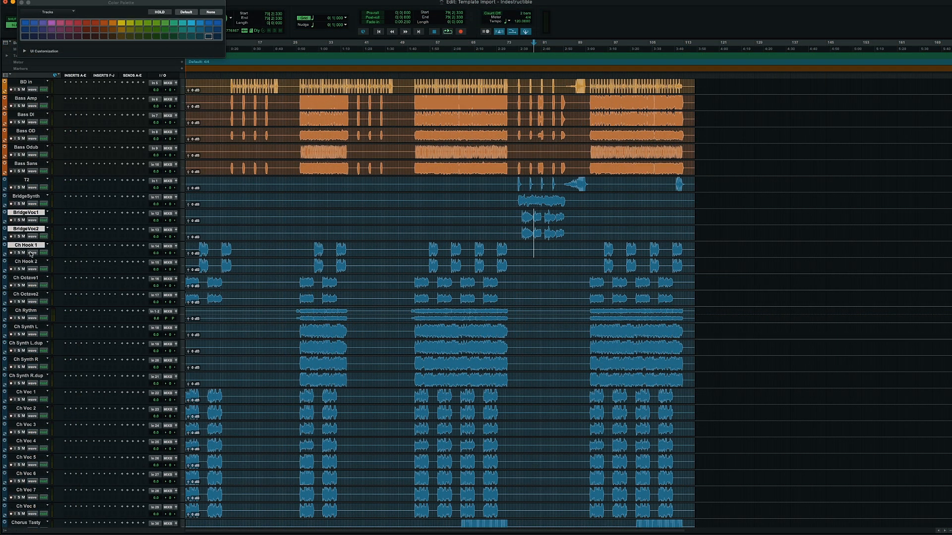
{"action": "left_click", "coordinate": [30, 261], "text": "shift"}
{"action": "left_click", "coordinate": [27, 295]}
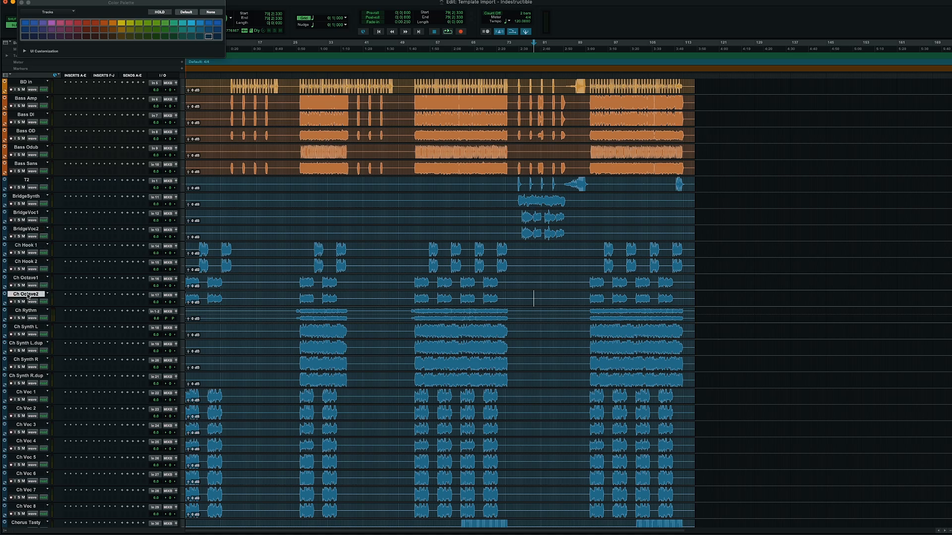
{"action": "left_click", "coordinate": [32, 213], "text": "shift"}
{"action": "scroll", "coordinate": [214, 259], "scroll_direction": "down", "scroll_amount": 3}
{"action": "scroll", "coordinate": [214, 259], "scroll_direction": "up", "scroll_amount": 6}
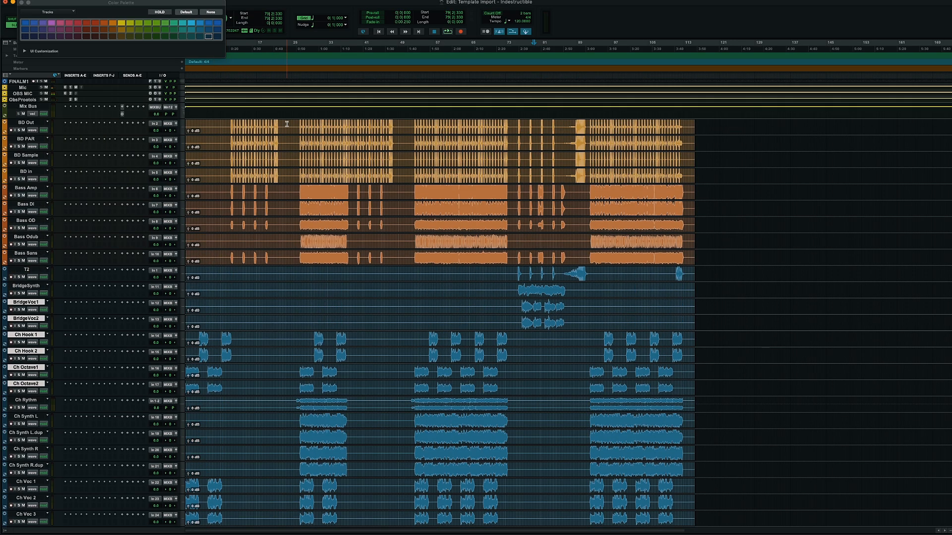
{"action": "scroll", "coordinate": [426, 317], "scroll_direction": "down", "scroll_amount": 3}
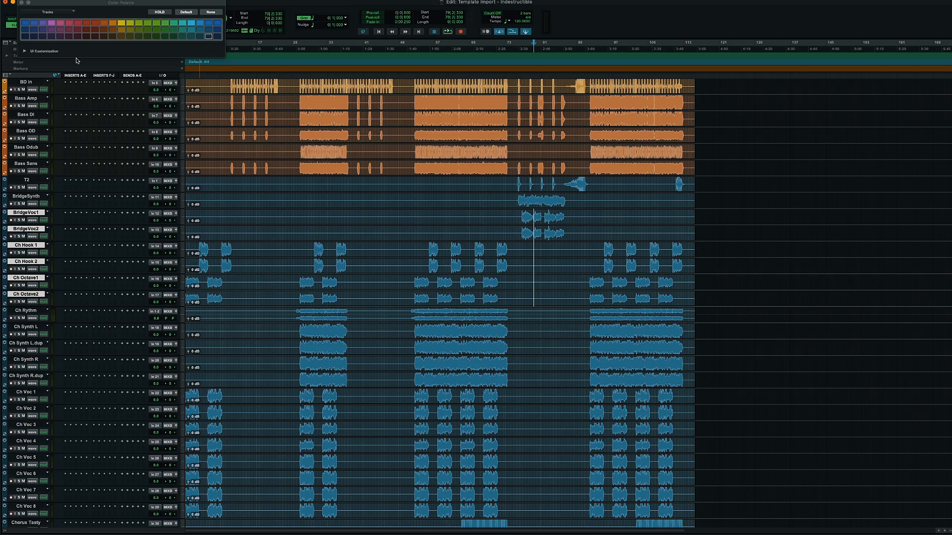
{"action": "left_click", "coordinate": [59, 24]}
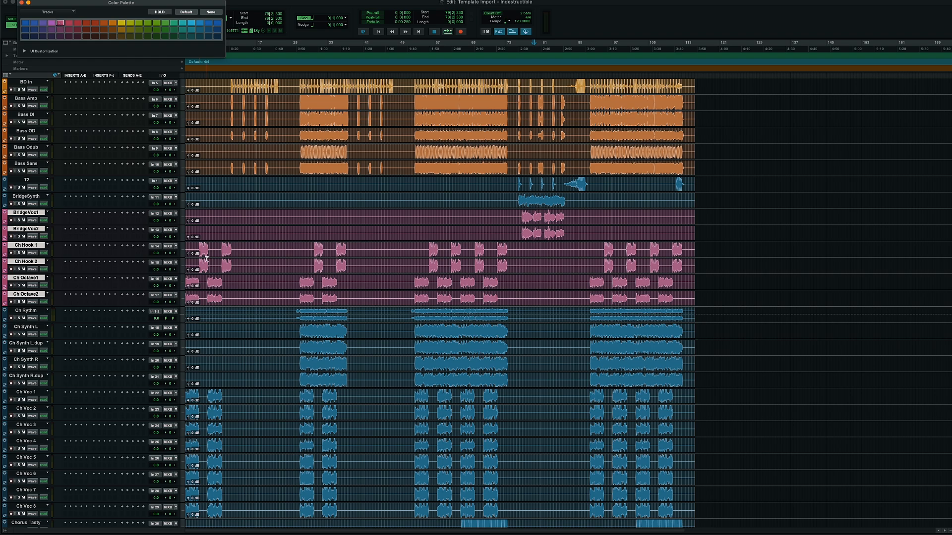
Select the eight chorus vocal tracks from Ch Voc 1 to Ch Voc 8 and give them the same pink colour
{"action": "scroll", "coordinate": [206, 258], "scroll_direction": "down", "scroll_amount": 1}
{"action": "scroll", "coordinate": [207, 259], "scroll_direction": "down", "scroll_amount": 1}
{"action": "scroll", "coordinate": [206, 258], "scroll_direction": "down", "scroll_amount": 3}
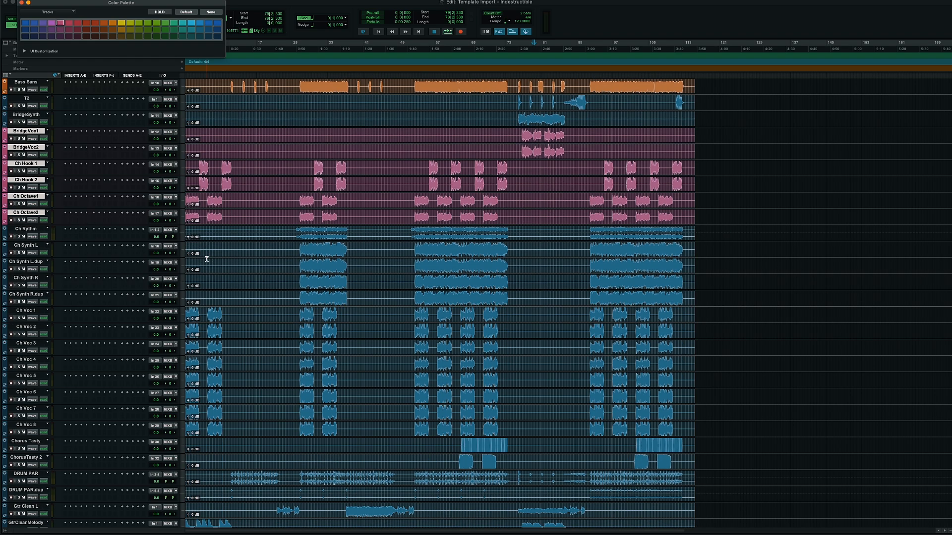
{"action": "scroll", "coordinate": [207, 259], "scroll_direction": "down", "scroll_amount": 1}
{"action": "scroll", "coordinate": [206, 259], "scroll_direction": "up", "scroll_amount": 2}
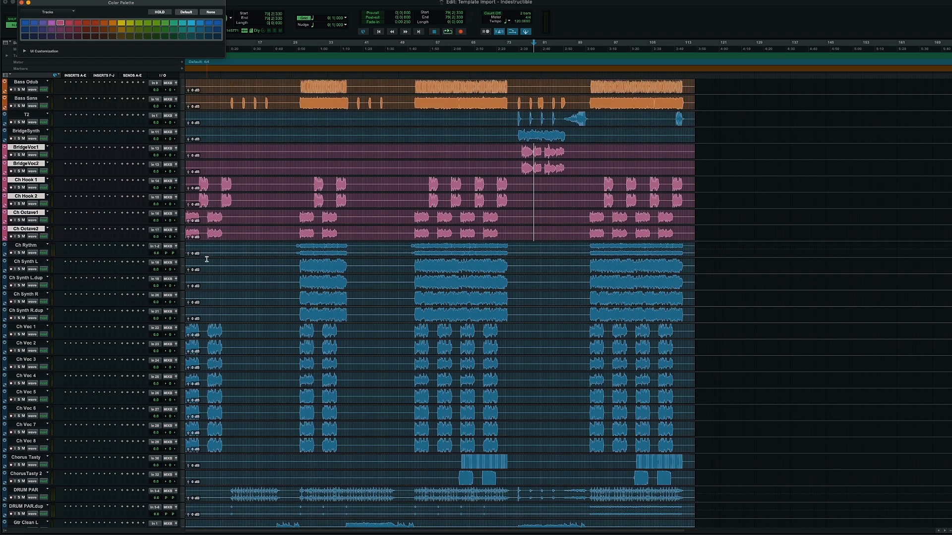
{"action": "scroll", "coordinate": [206, 258], "scroll_direction": "down", "scroll_amount": 2}
{"action": "left_click", "coordinate": [22, 214]}
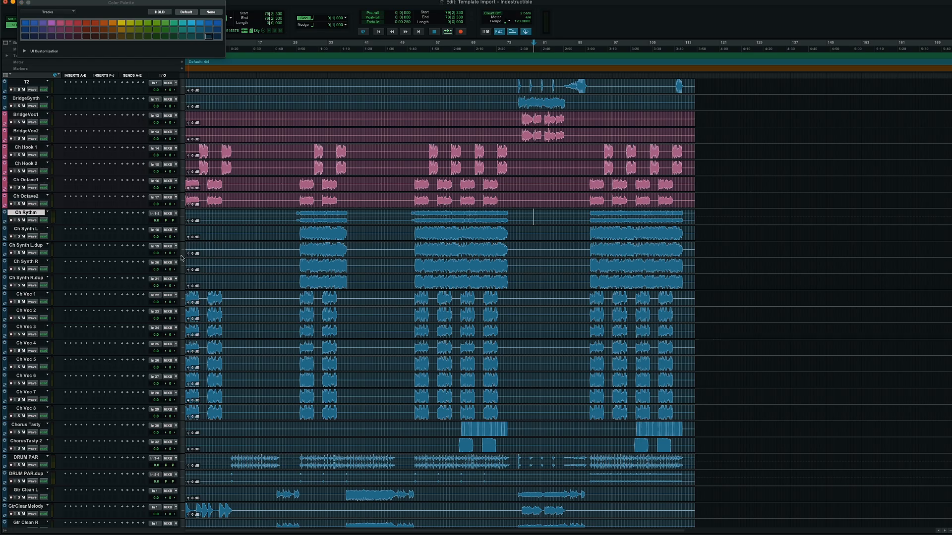
{"action": "left_click", "coordinate": [24, 294]}
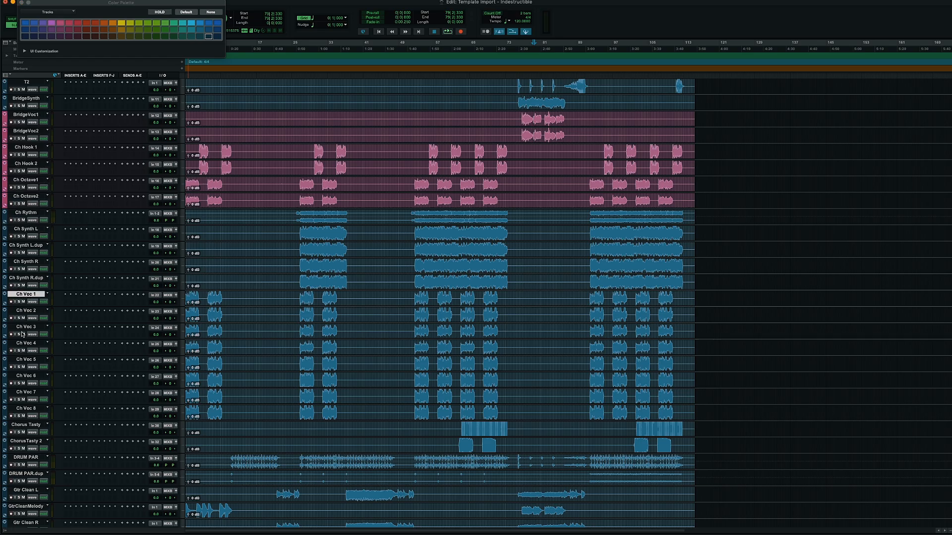
{"action": "left_click", "coordinate": [24, 410], "text": "shift"}
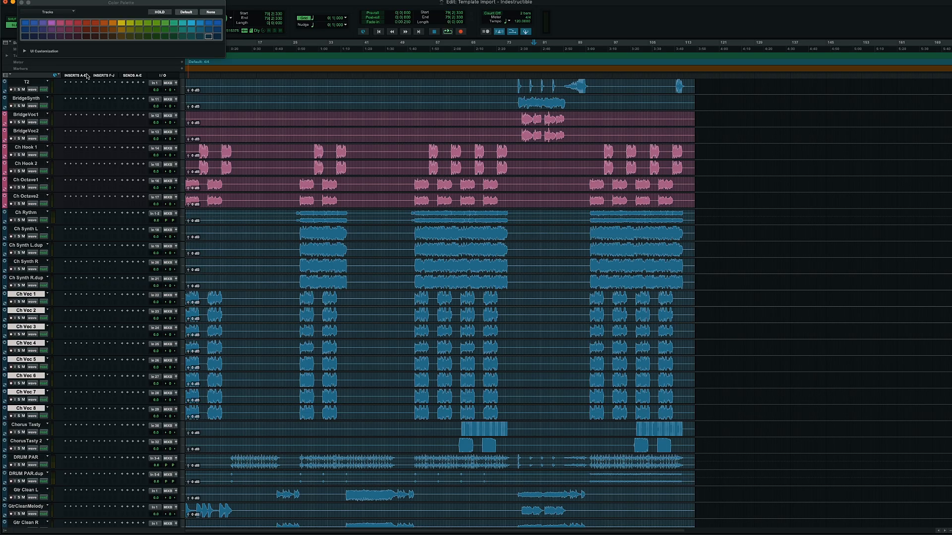
{"action": "left_click", "coordinate": [60, 22]}
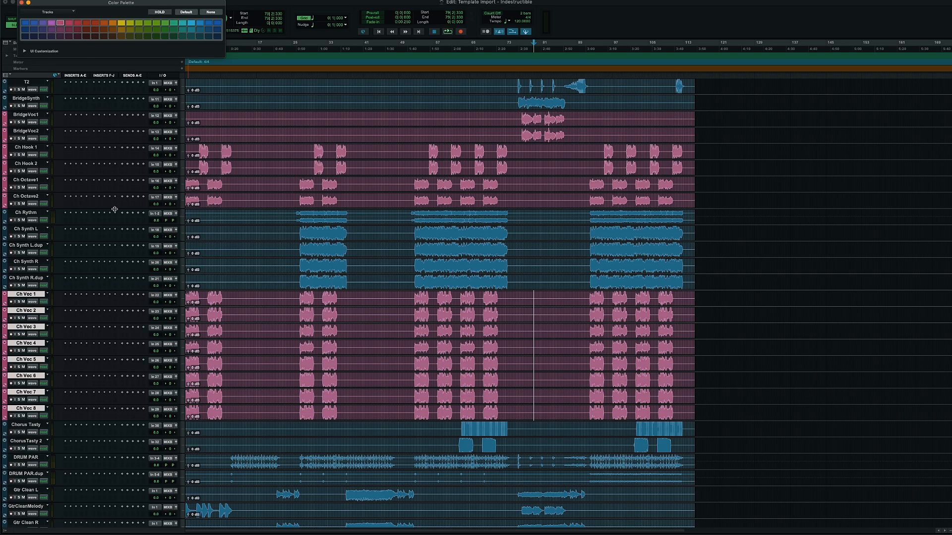
{"action": "scroll", "coordinate": [276, 272], "scroll_direction": "down", "scroll_amount": 4}
{"action": "scroll", "coordinate": [278, 275], "scroll_direction": "up", "scroll_amount": 5}
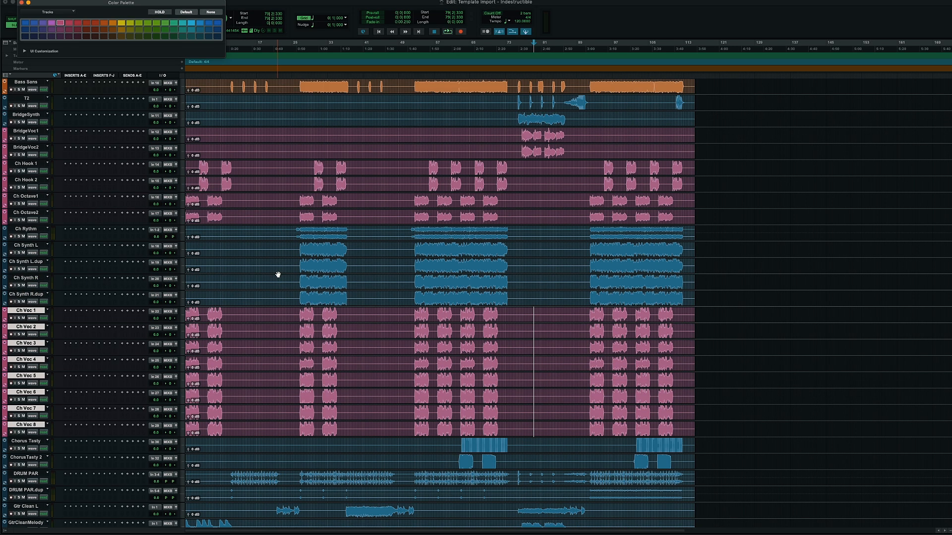
Audition the Chorus Tasty track in solo over part of its first clip
{"action": "scroll", "coordinate": [278, 274], "scroll_direction": "up", "scroll_amount": 3}
{"action": "scroll", "coordinate": [278, 275], "scroll_direction": "down", "scroll_amount": 10}
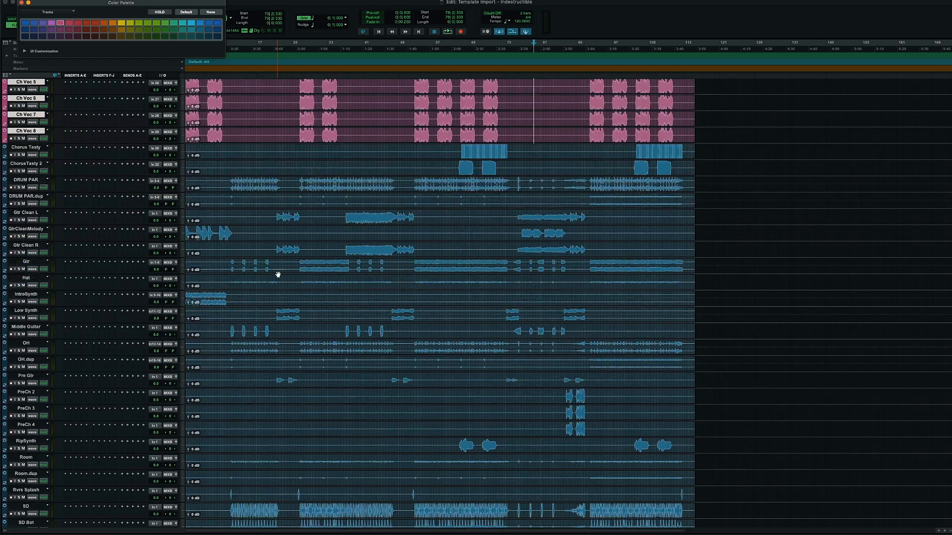
{"action": "scroll", "coordinate": [278, 275], "scroll_direction": "down", "scroll_amount": 6}
{"action": "scroll", "coordinate": [278, 275], "scroll_direction": "up", "scroll_amount": 2}
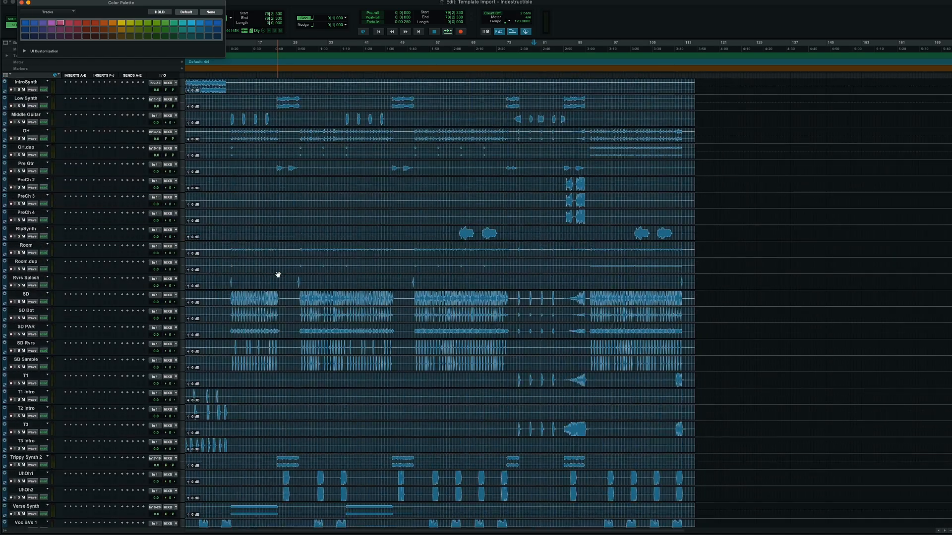
{"action": "scroll", "coordinate": [278, 274], "scroll_direction": "up", "scroll_amount": 7}
{"action": "left_click", "coordinate": [18, 279]}
{"action": "left_click", "coordinate": [35, 294]}
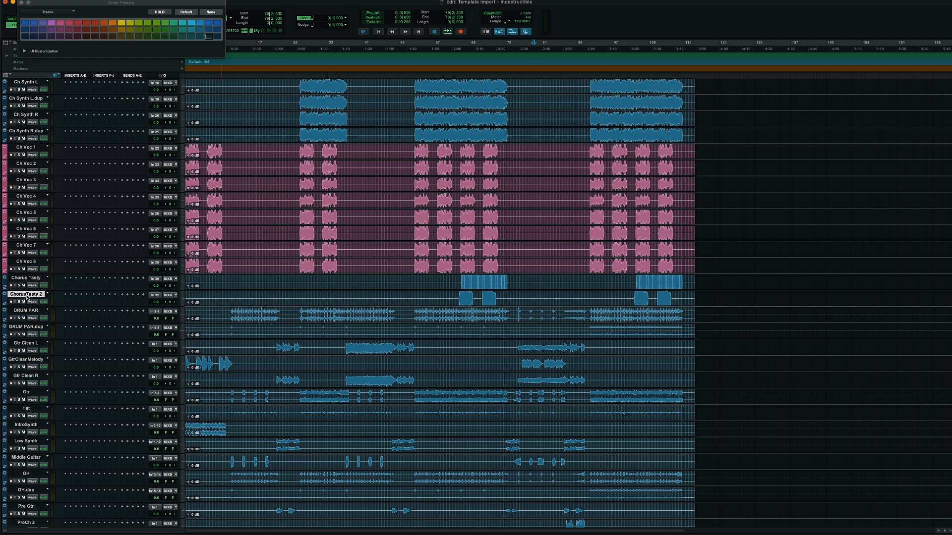
{"action": "left_click", "coordinate": [474, 278]}
{"action": "left_click_drag", "start_coordinate": [475, 279], "coordinate": [501, 277]}
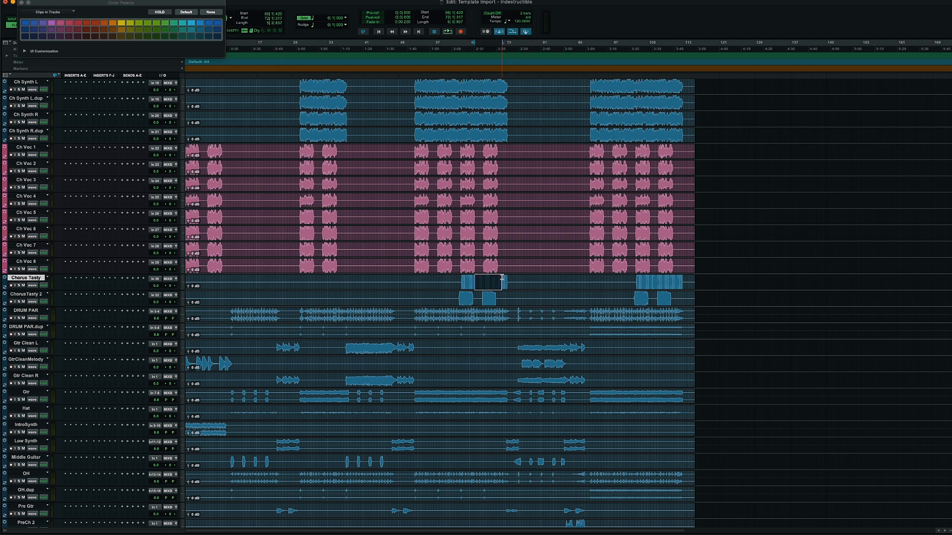
{"action": "key", "text": "shift+s"}
{"action": "key", "text": "space"}
{"action": "key", "text": "space"}
Select Chorus Tasty together with ChorusTasty 2 and colour both tracks orange
{"action": "left_click", "coordinate": [27, 295], "text": "shift"}
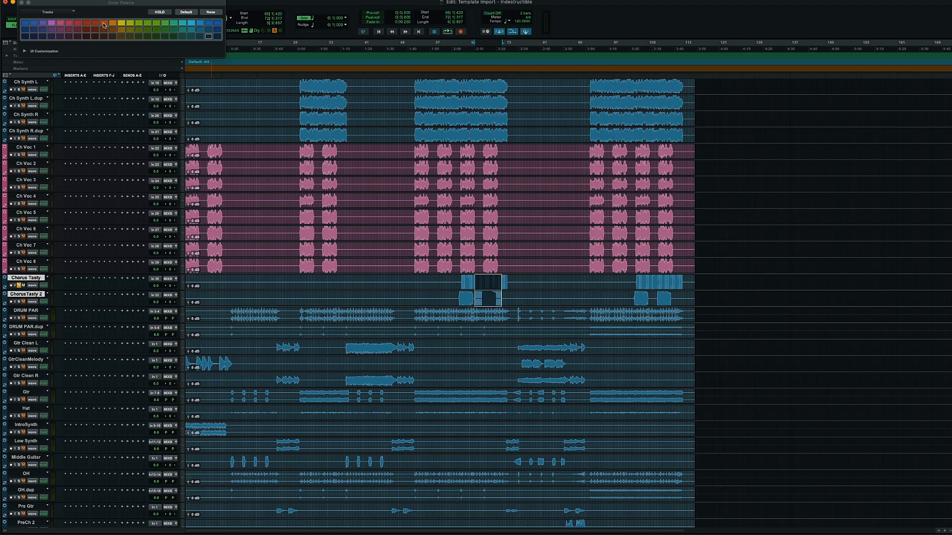
{"action": "left_click", "coordinate": [104, 24]}
{"action": "left_click", "coordinate": [357, 278]}
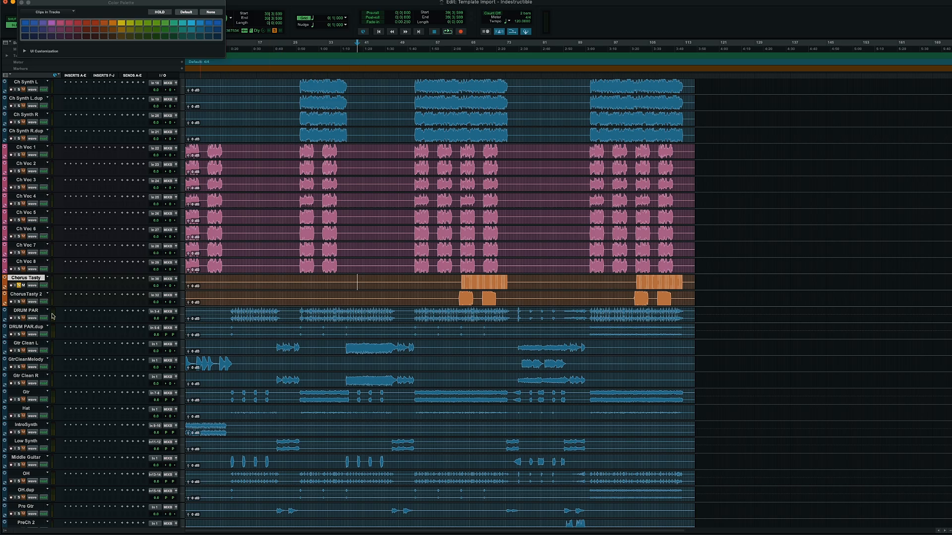
Audition a short section of the DRUM PAR track in solo
{"action": "left_click", "coordinate": [27, 312]}
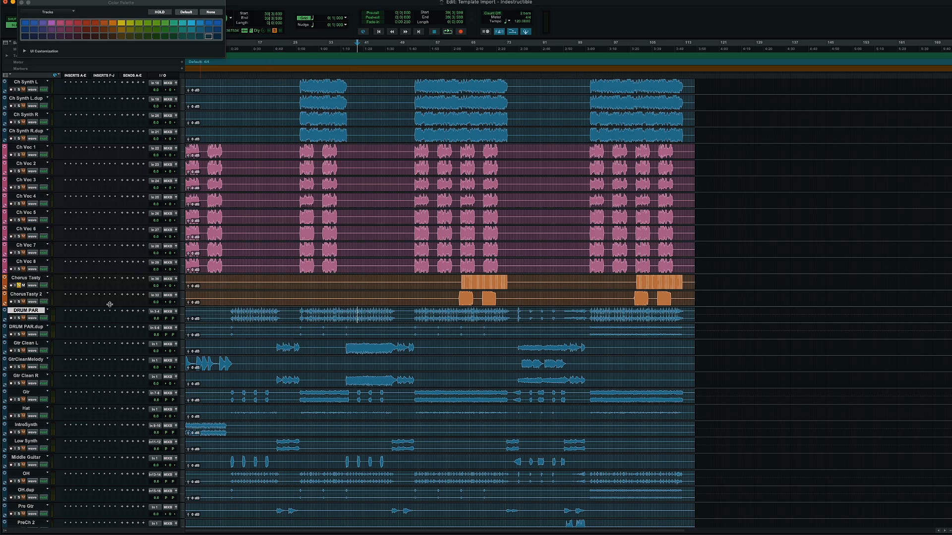
{"action": "left_click_drag", "start_coordinate": [337, 309], "coordinate": [369, 313]}
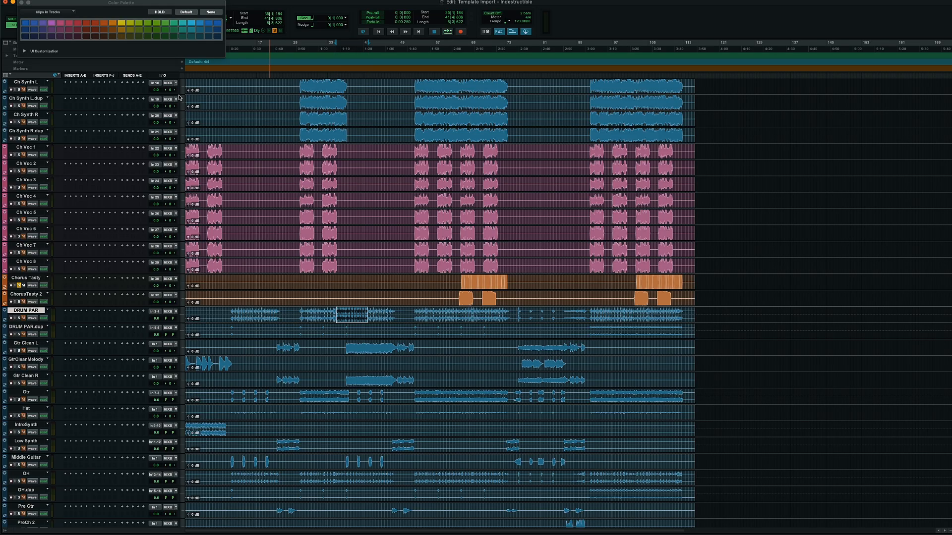
{"action": "left_click", "coordinate": [114, 25]}
{"action": "left_click", "coordinate": [18, 318]}
{"action": "key", "text": "space"}
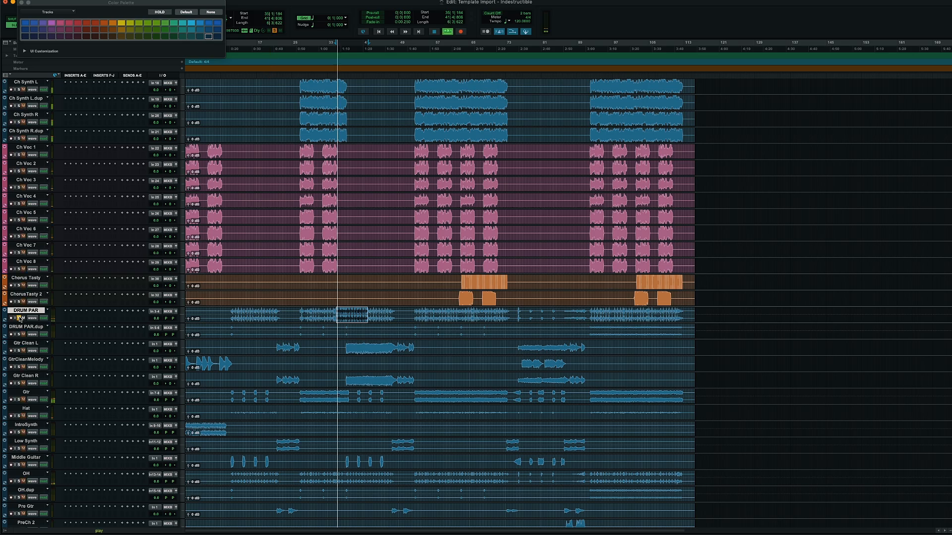
{"action": "key", "text": "space"}
Add DRUM PAR.dup to the DRUM PAR selection and colour both drum tracks amber
{"action": "left_click", "coordinate": [28, 328], "text": "shift"}
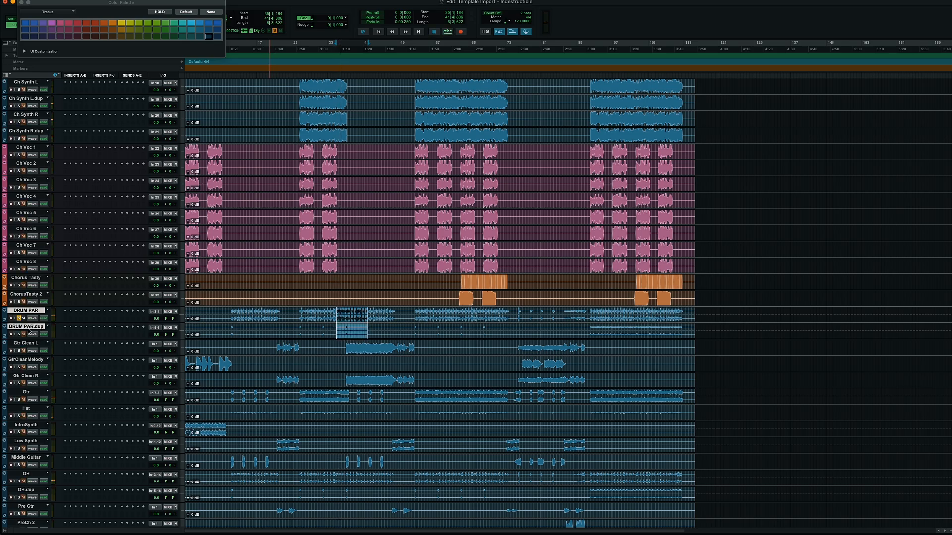
{"action": "left_click", "coordinate": [112, 23]}
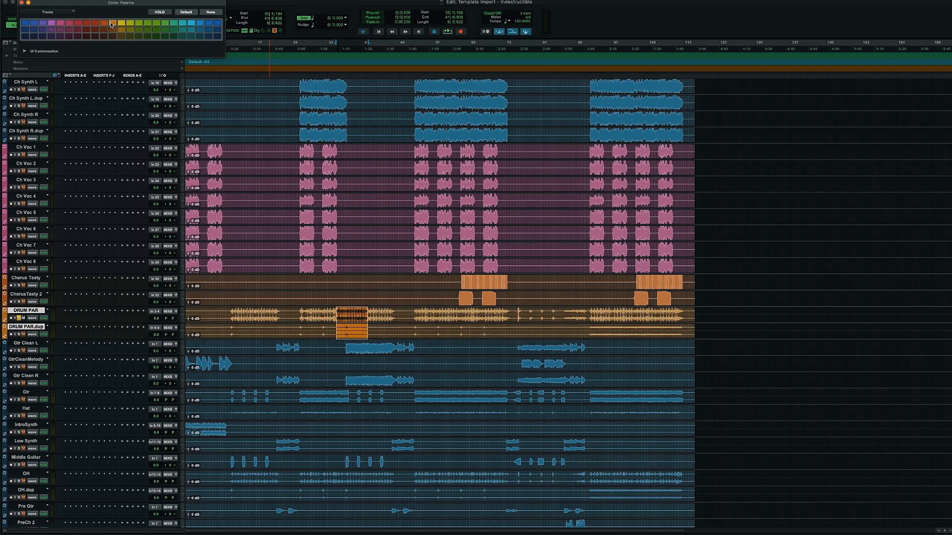
Take DRUM PAR out of solo and colour the four guitar tracks from Gtr Clean L to Gtr orange
{"action": "left_click", "coordinate": [31, 343]}
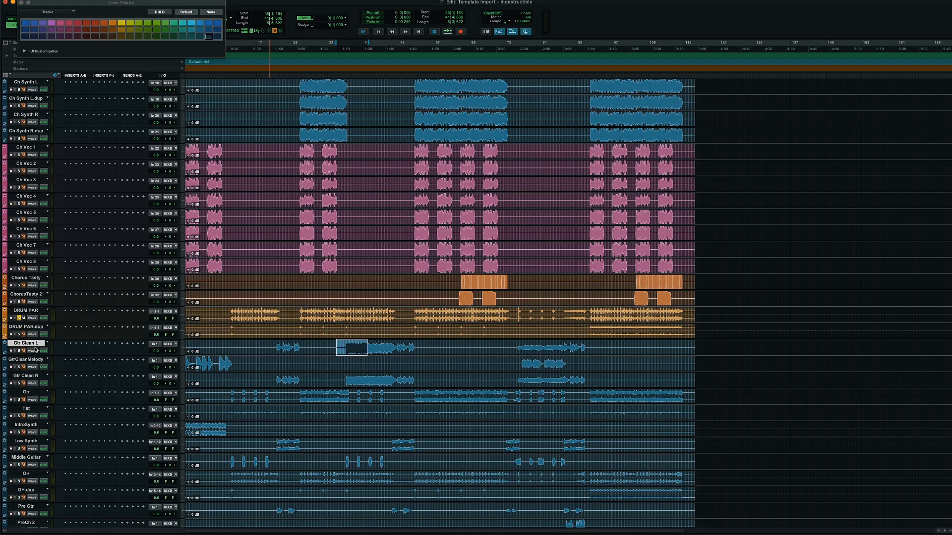
{"action": "scroll", "coordinate": [305, 372], "scroll_direction": "down", "scroll_amount": 3}
{"action": "left_click_drag", "start_coordinate": [348, 299], "coordinate": [401, 299]}
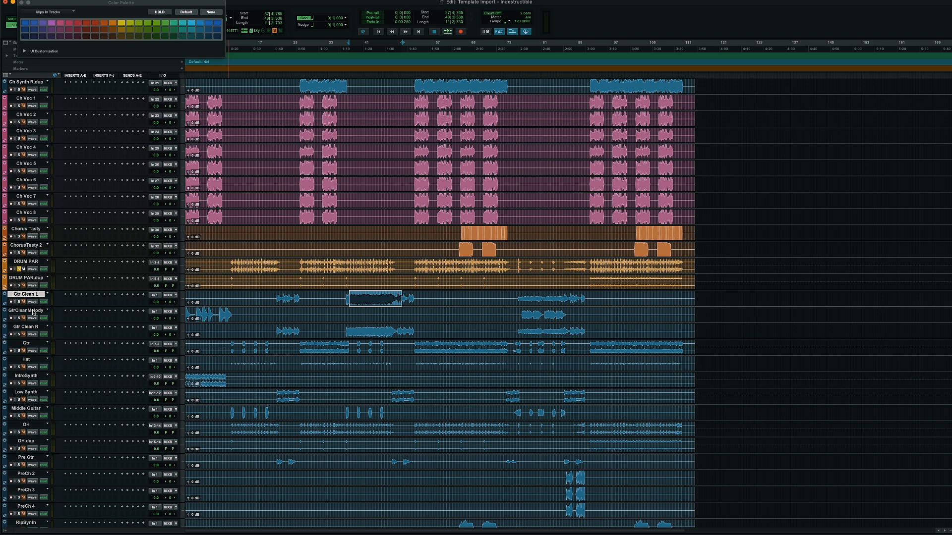
{"action": "left_click", "coordinate": [33, 343], "text": "shift"}
{"action": "left_click", "coordinate": [18, 269]}
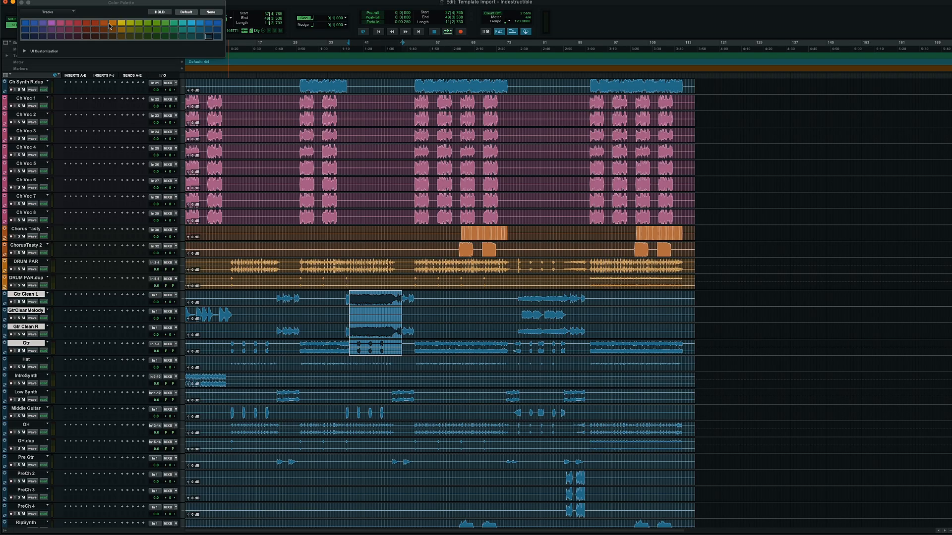
{"action": "left_click", "coordinate": [109, 24]}
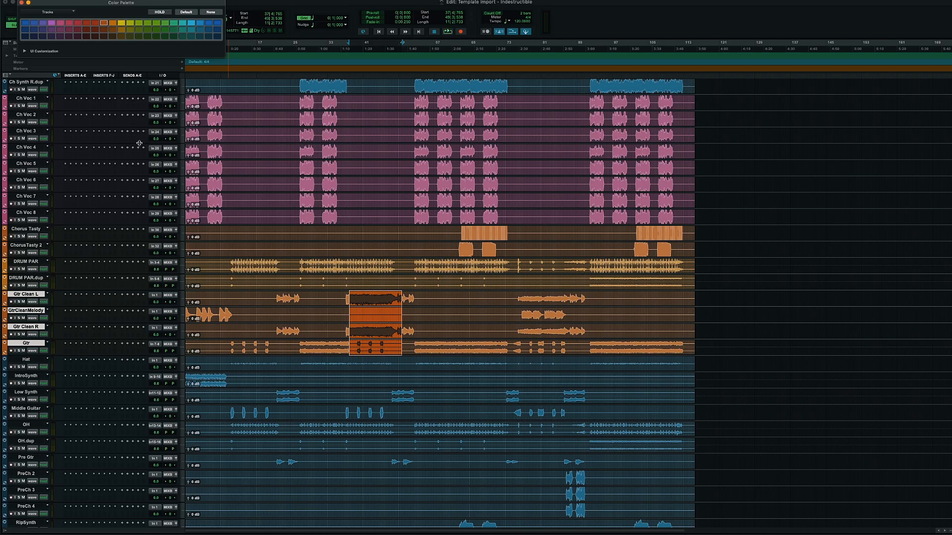
Move the Hat track directly above DRUM PAR and give it the drums' amber colour
{"action": "scroll", "coordinate": [280, 276], "scroll_direction": "down", "scroll_amount": 5}
{"action": "left_click", "coordinate": [34, 280]}
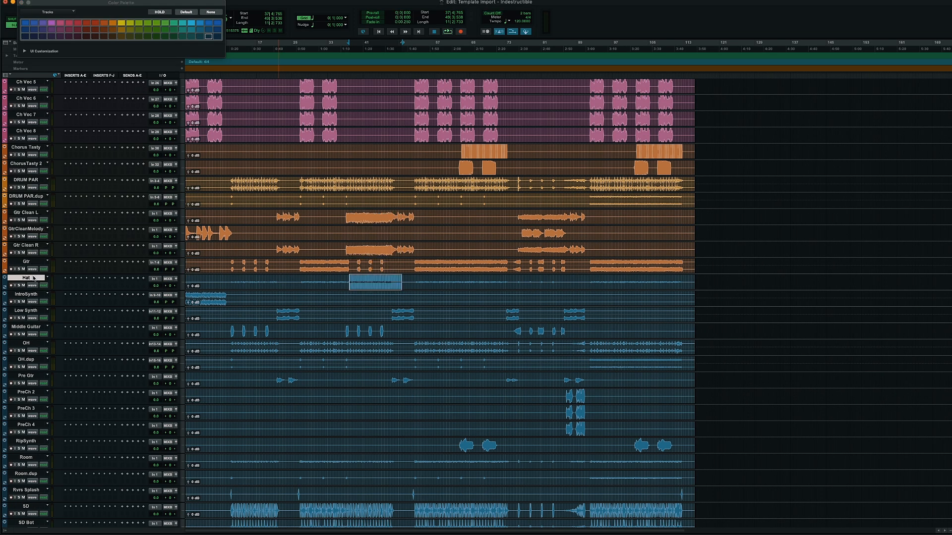
{"action": "left_click_drag", "start_coordinate": [31, 277], "coordinate": [26, 182]}
{"action": "left_click", "coordinate": [112, 24]}
{"action": "left_click", "coordinate": [25, 213], "text": "shift"}
{"action": "scroll", "coordinate": [91, 318], "scroll_direction": "up", "scroll_amount": 6}
{"action": "scroll", "coordinate": [90, 317], "scroll_direction": "down", "scroll_amount": 10}
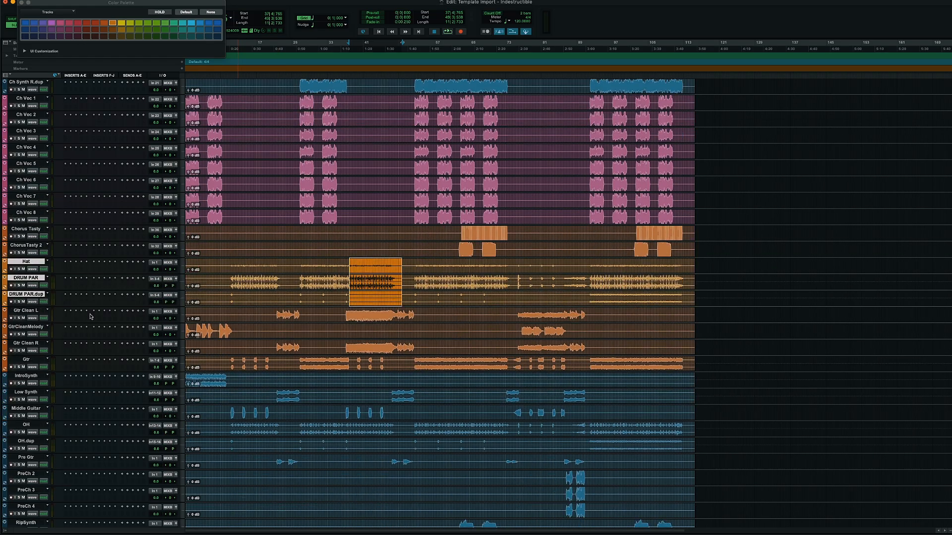
Move the Middle Guitar track directly below Gtr and colour it the same orange as the guitars
{"action": "left_click", "coordinate": [31, 214]}
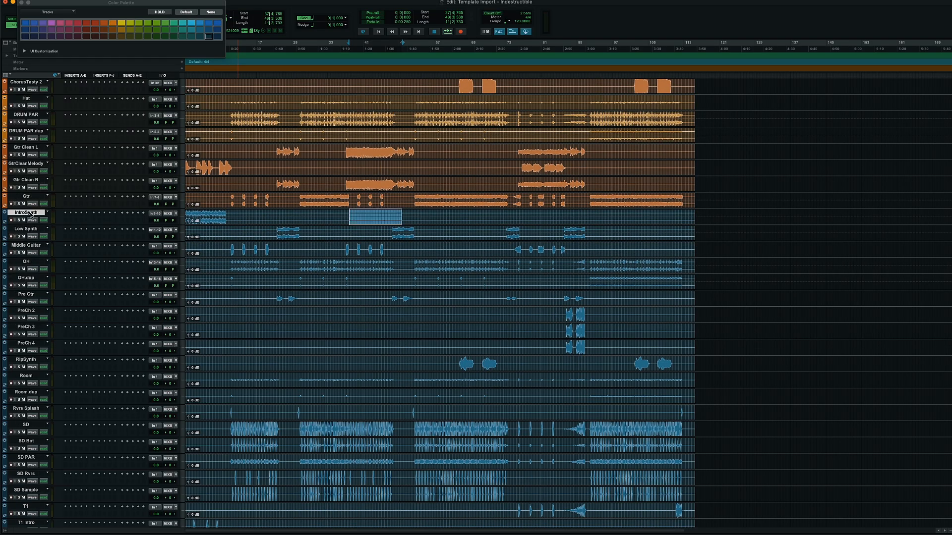
{"action": "left_click", "coordinate": [30, 247]}
{"action": "left_click_drag", "start_coordinate": [31, 247], "coordinate": [31, 220]}
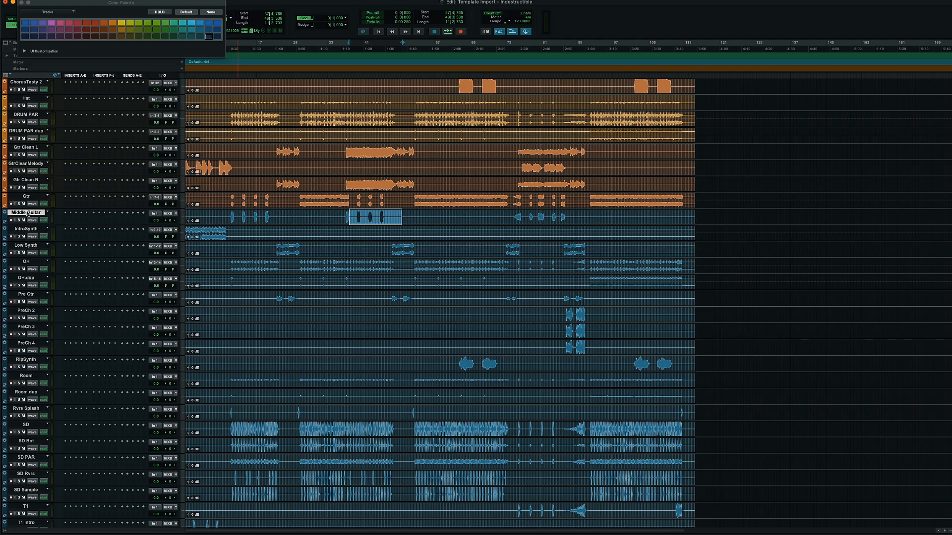
{"action": "left_click", "coordinate": [105, 25]}
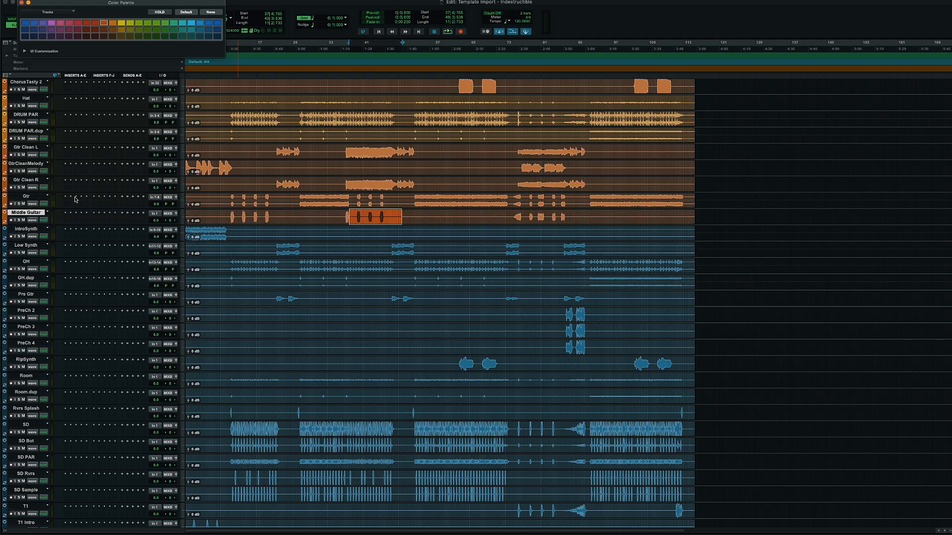
Select the IntroSynth and Low Synth tracks and colour them green
{"action": "left_click", "coordinate": [34, 231]}
{"action": "left_click", "coordinate": [28, 246], "text": "shift"}
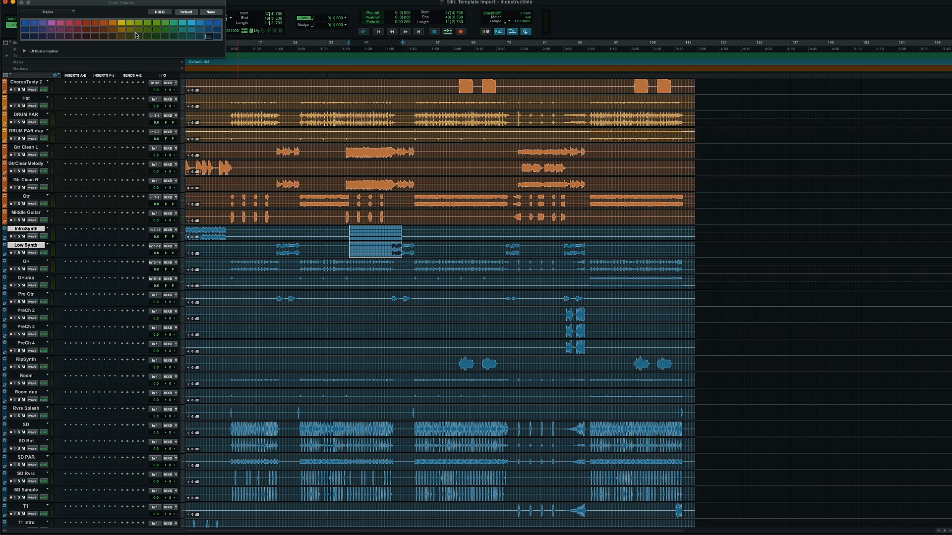
{"action": "left_click", "coordinate": [149, 24]}
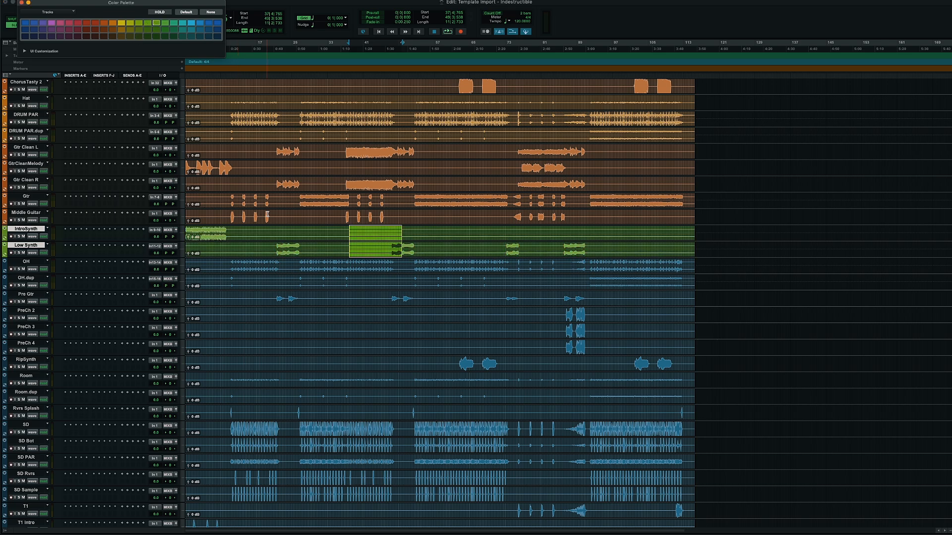
Select the OH and OH.dup overhead tracks and colour them the drums' amber
{"action": "scroll", "coordinate": [267, 214], "scroll_direction": "down", "scroll_amount": 4}
{"action": "left_click_drag", "start_coordinate": [301, 197], "coordinate": [366, 219]}
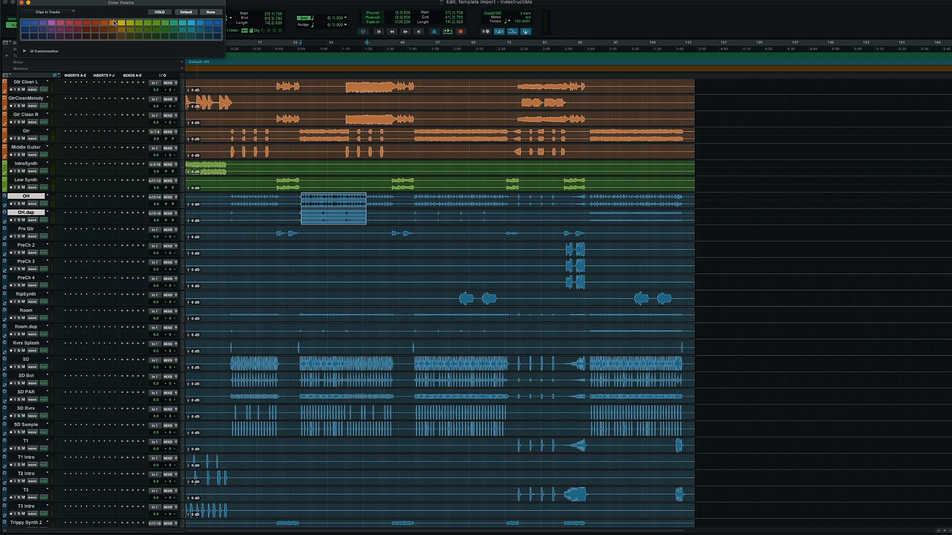
{"action": "left_click", "coordinate": [6, 206]}
{"action": "left_click", "coordinate": [114, 26]}
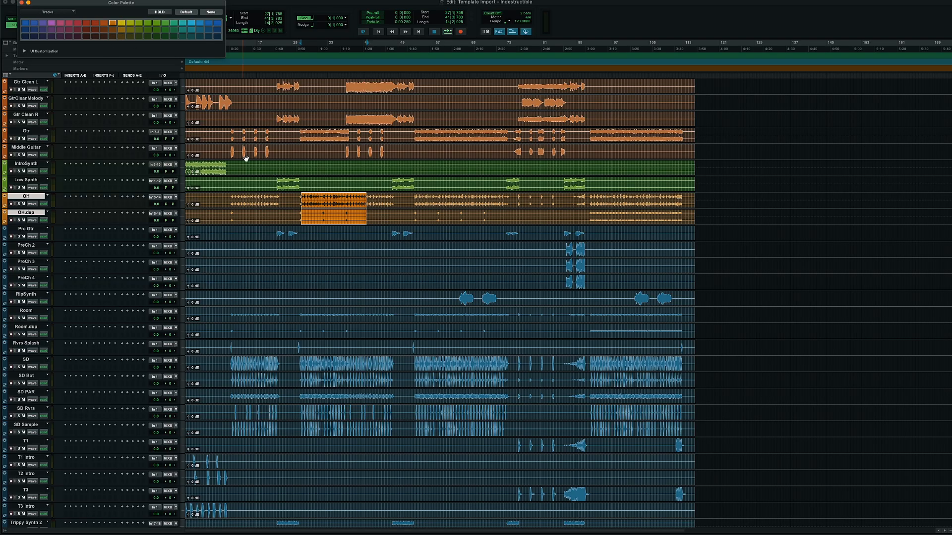
{"action": "scroll", "coordinate": [263, 179], "scroll_direction": "down", "scroll_amount": 4}
{"action": "left_click", "coordinate": [23, 167]}
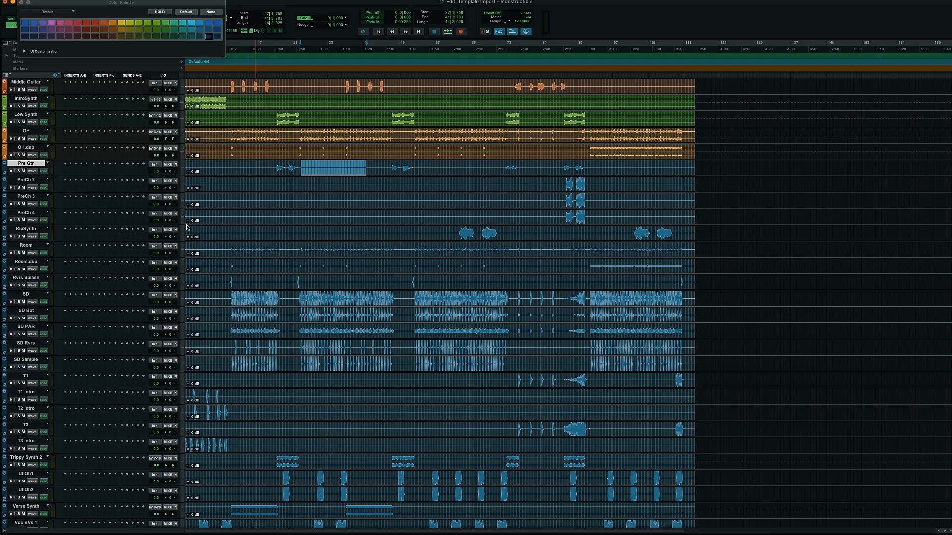
{"action": "scroll", "coordinate": [245, 233], "scroll_direction": "up", "scroll_amount": 12}
{"action": "scroll", "coordinate": [246, 233], "scroll_direction": "down", "scroll_amount": 8}
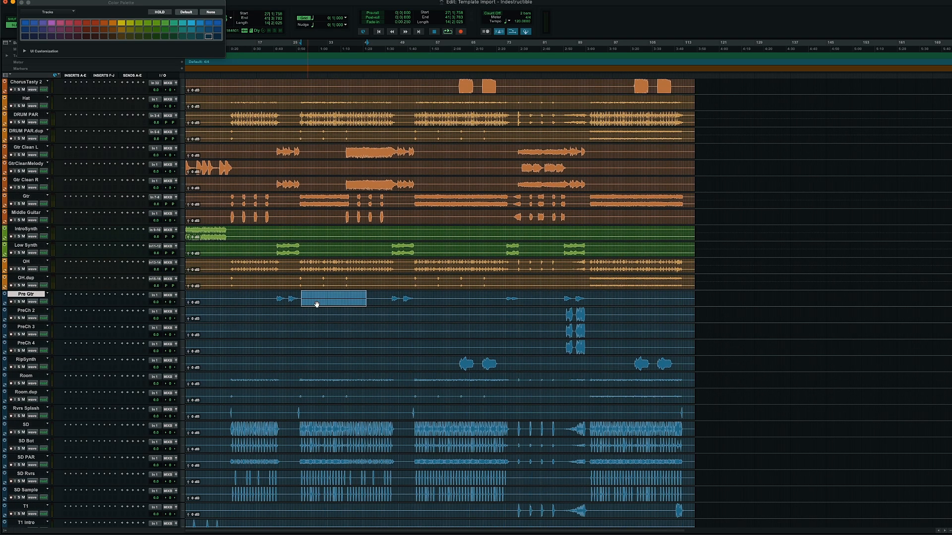
{"action": "scroll", "coordinate": [317, 303], "scroll_direction": "down", "scroll_amount": 3}
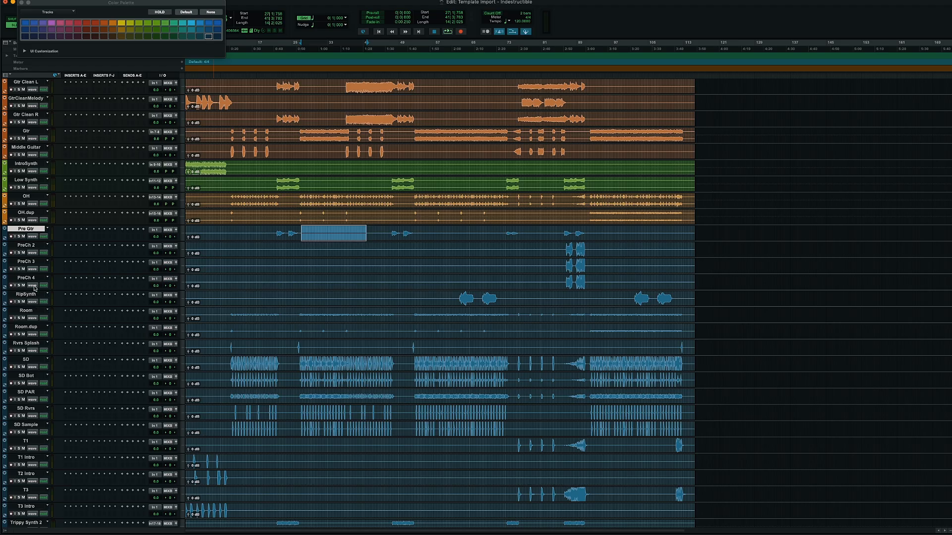
Audition the clips of PreCh 2, PreCh 3 and PreCh 4 together in solo
{"action": "left_click_drag", "start_coordinate": [562, 249], "coordinate": [593, 283]}
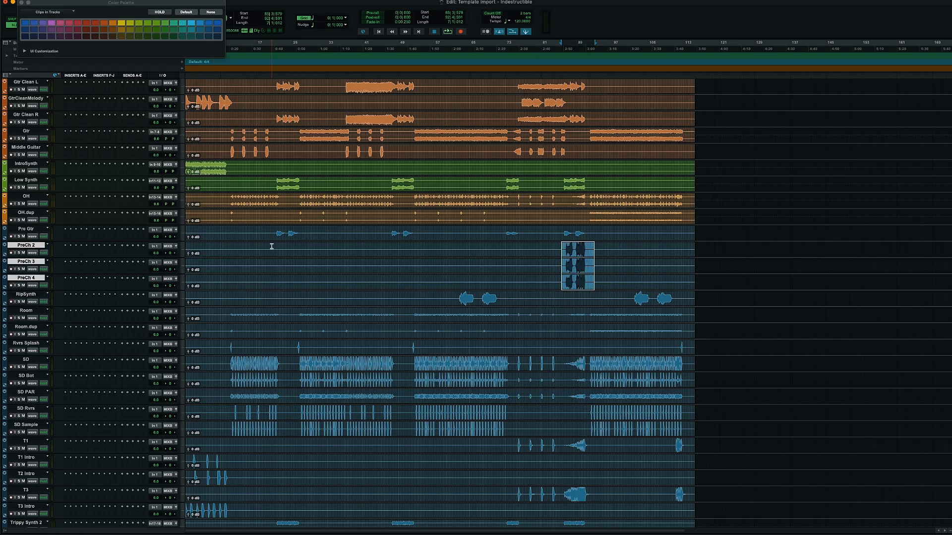
{"action": "key", "text": "shift+s"}
{"action": "key", "text": "space"}
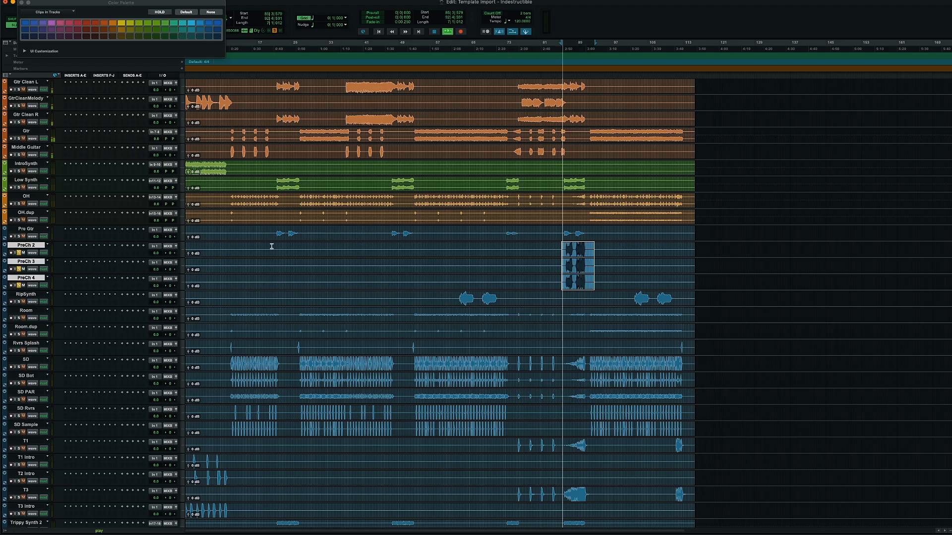
{"action": "key", "text": "space"}
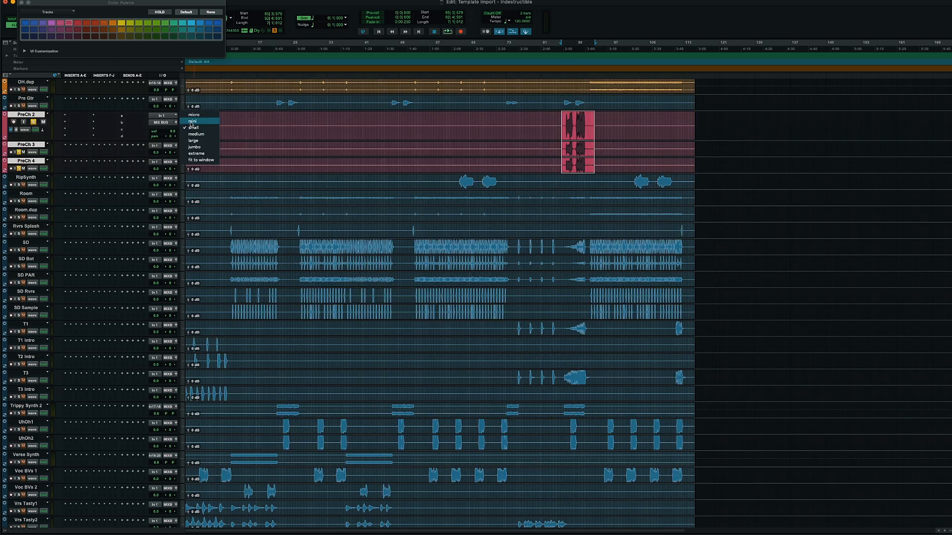
Set the PreCh 2 track's height to mini
{"action": "left_click", "coordinate": [199, 121]}
Select the Room and Room.dup tracks and colour them the drums' amber
{"action": "scroll", "coordinate": [271, 181], "scroll_direction": "down", "scroll_amount": 3}
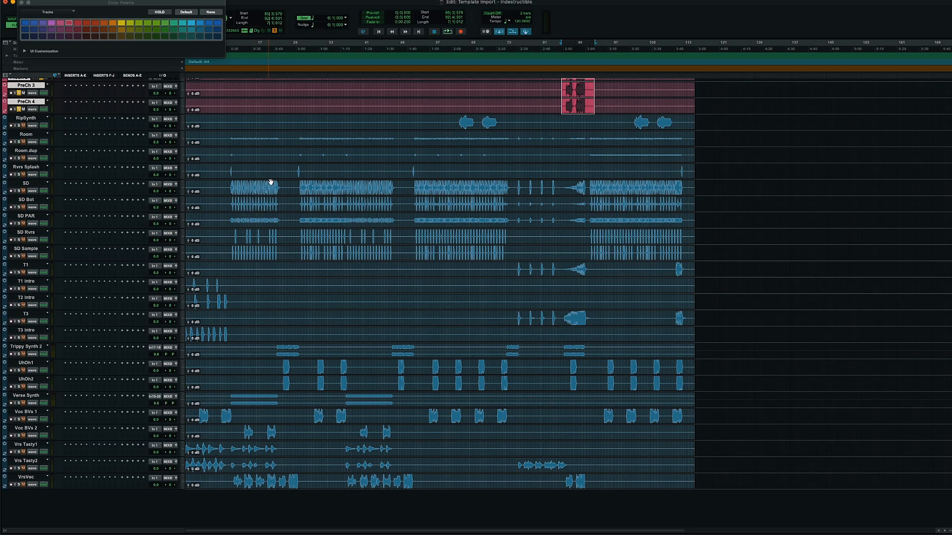
{"action": "left_click", "coordinate": [27, 119]}
{"action": "left_click", "coordinate": [31, 135]}
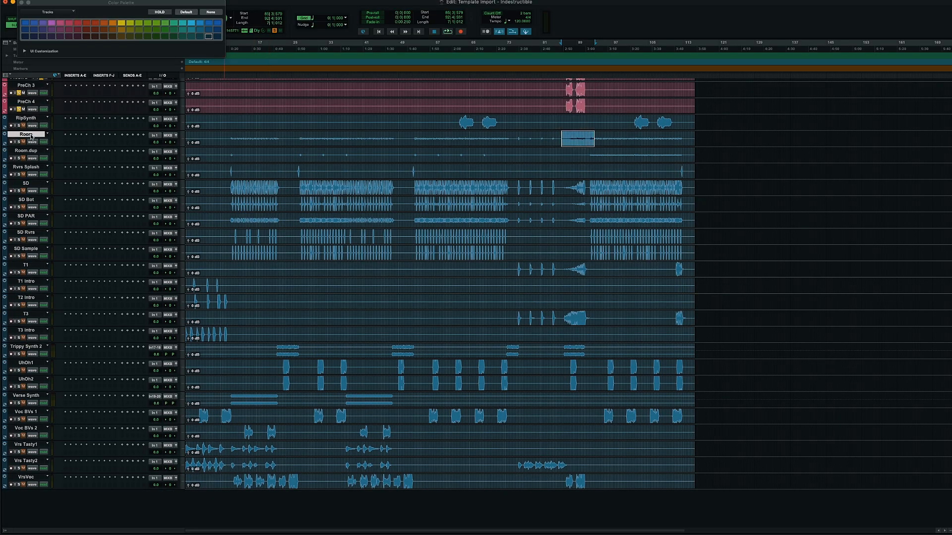
{"action": "left_click", "coordinate": [28, 151], "text": "shift"}
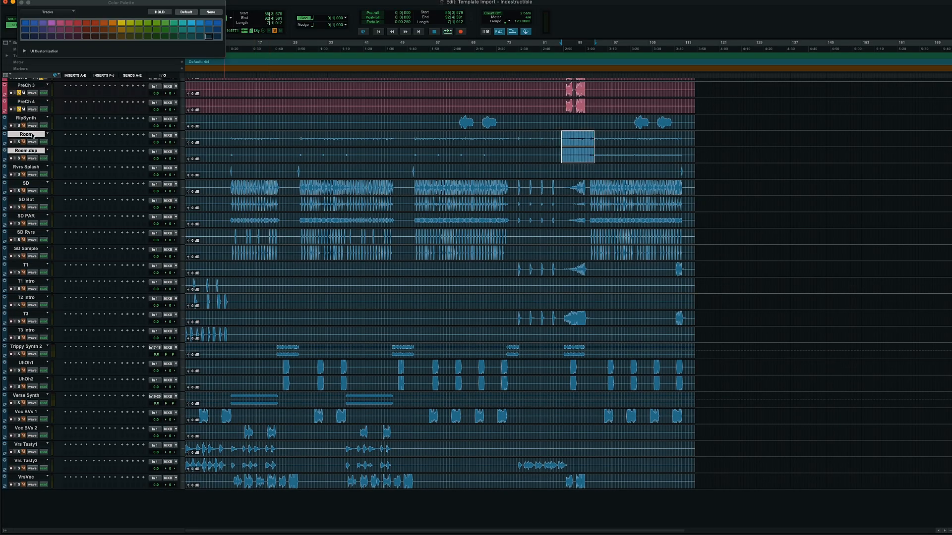
{"action": "double_click", "coordinate": [5, 141]}
{"action": "left_click", "coordinate": [114, 24]}
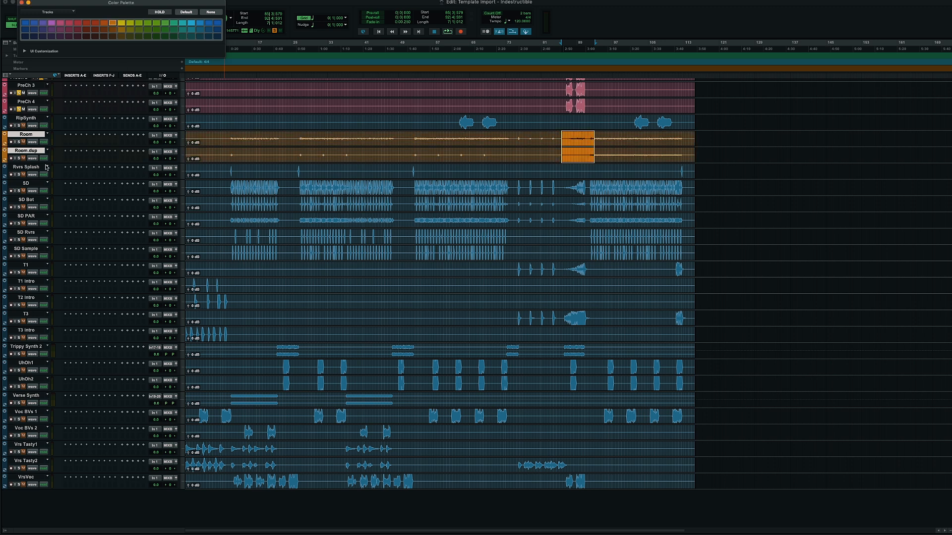
Select the Rvrs Splash track and colour it the drums' amber
{"action": "left_click", "coordinate": [25, 167]}
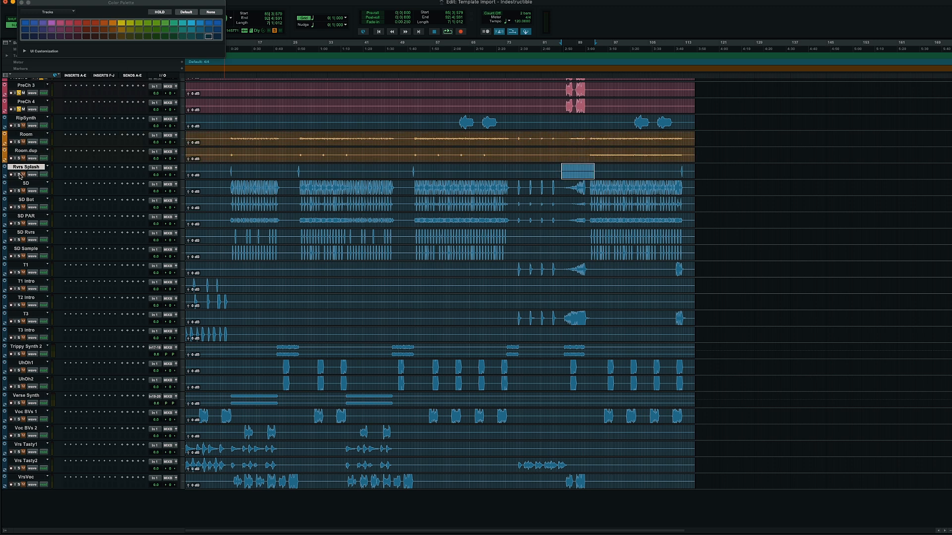
{"action": "double_click", "coordinate": [20, 168]}
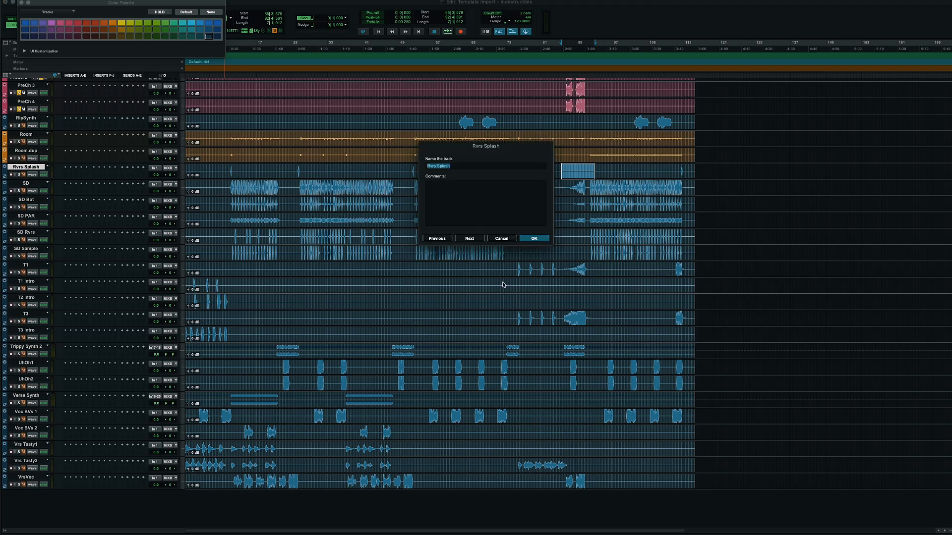
{"action": "left_click", "coordinate": [494, 239]}
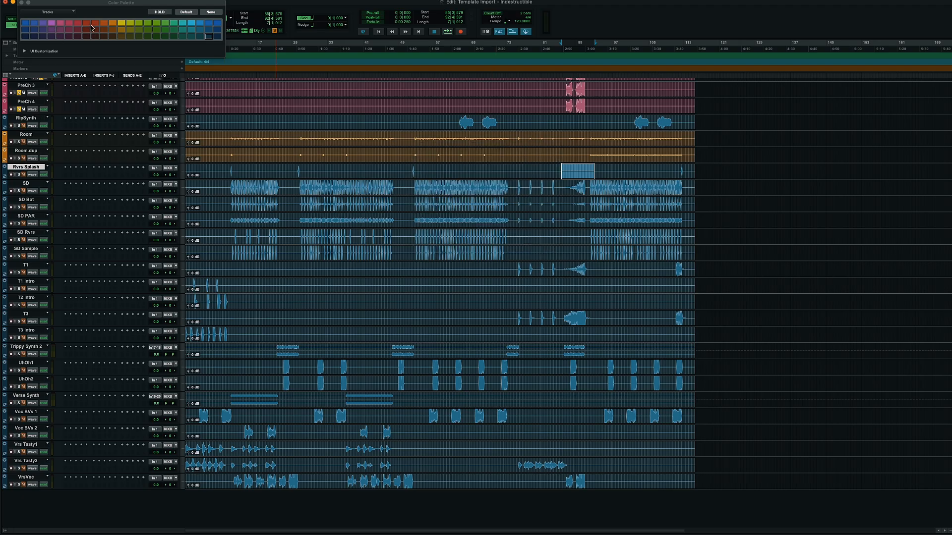
{"action": "left_click", "coordinate": [111, 25]}
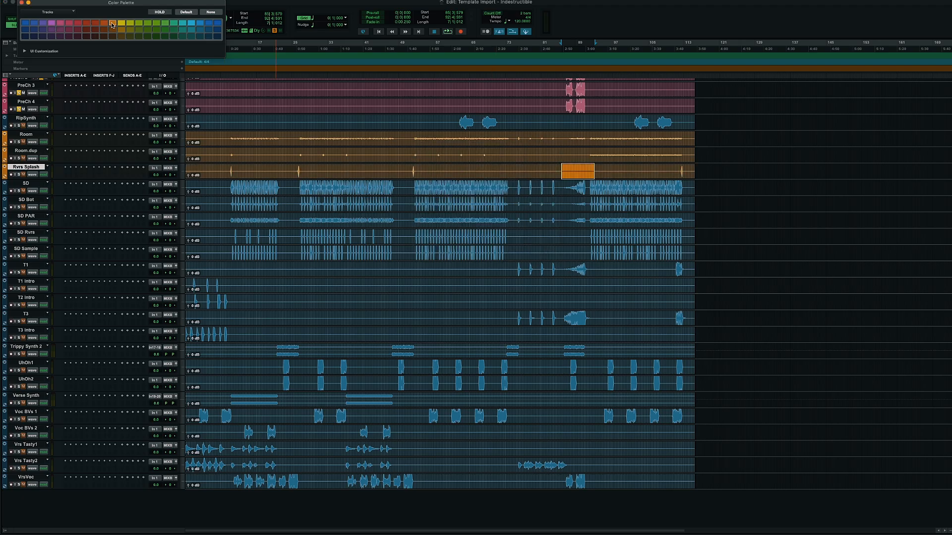
Select the snare tracks from SD to SD Sample and colour them the drums' amber
{"action": "left_click", "coordinate": [27, 183]}
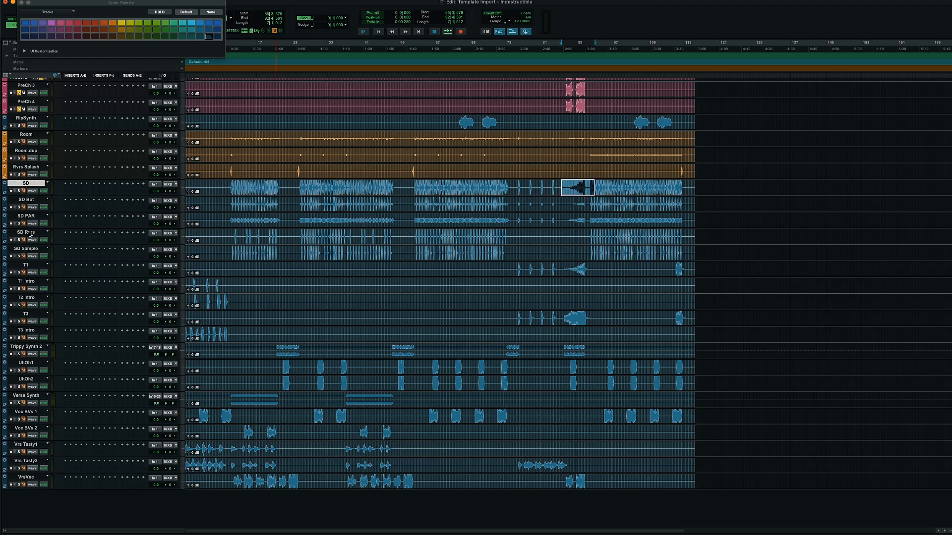
{"action": "left_click", "coordinate": [28, 249]}
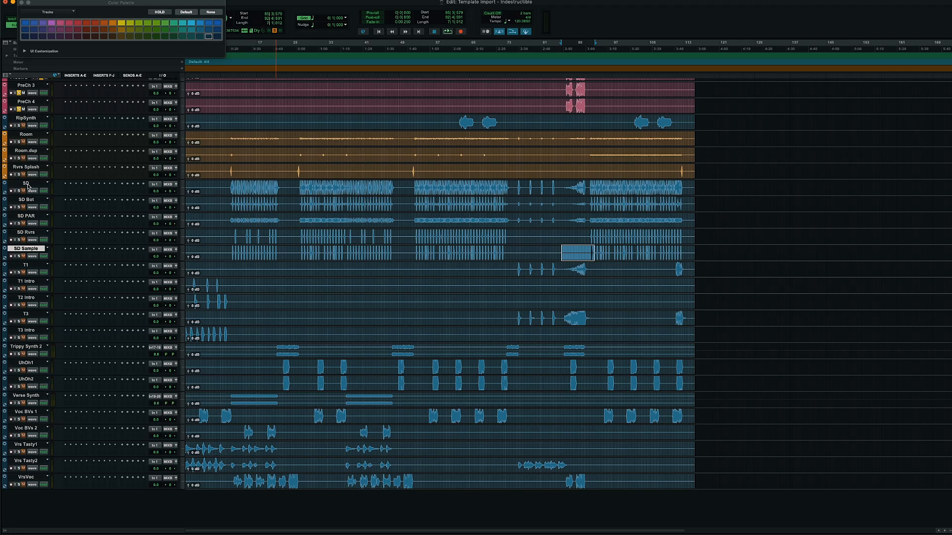
{"action": "left_click", "coordinate": [29, 187], "text": "shift"}
{"action": "left_click", "coordinate": [112, 24]}
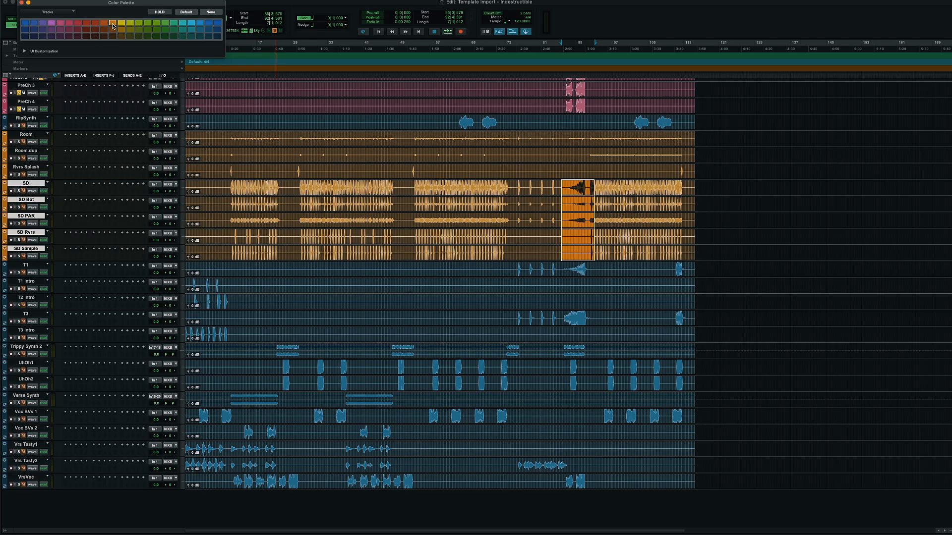
Select the tracks from Room to SD Sample and move them directly below OH.dup
{"action": "left_click", "coordinate": [26, 134], "text": "shift"}
{"action": "scroll", "coordinate": [20, 136], "scroll_direction": "up", "scroll_amount": 10}
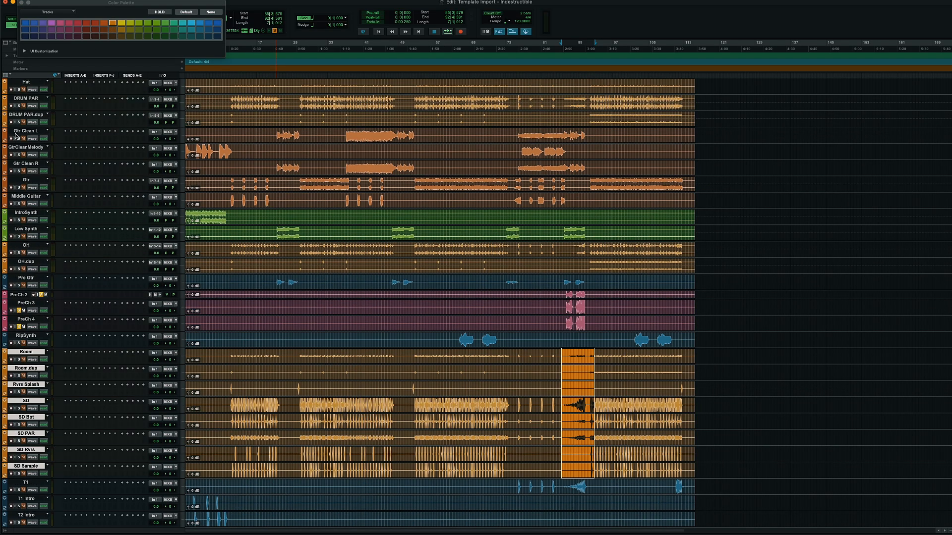
{"action": "left_click_drag", "start_coordinate": [30, 354], "coordinate": [36, 272]}
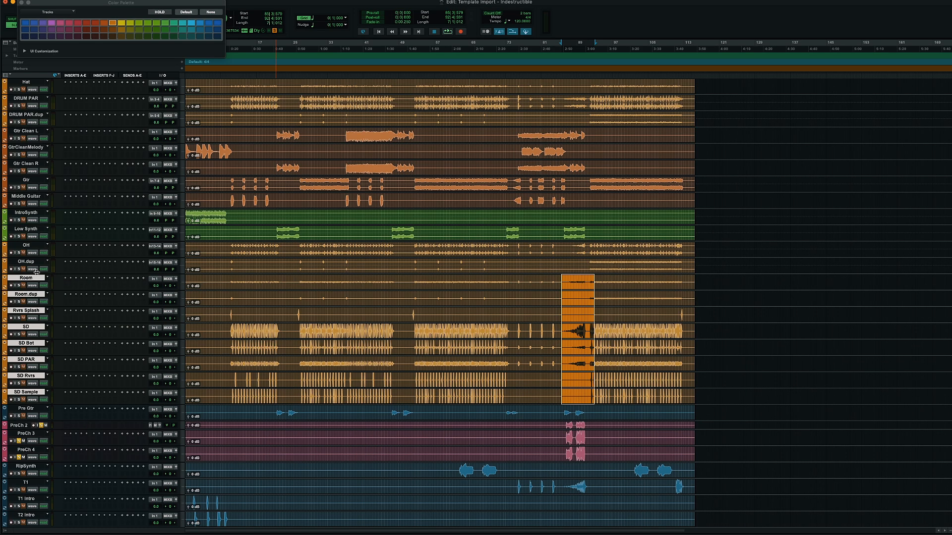
Extend the selection up to OH and move the tracks from OH to SD Sample directly below DRUM PAR.dup
{"action": "left_click", "coordinate": [35, 247], "text": "shift"}
{"action": "scroll", "coordinate": [34, 246], "scroll_direction": "up", "scroll_amount": 3}
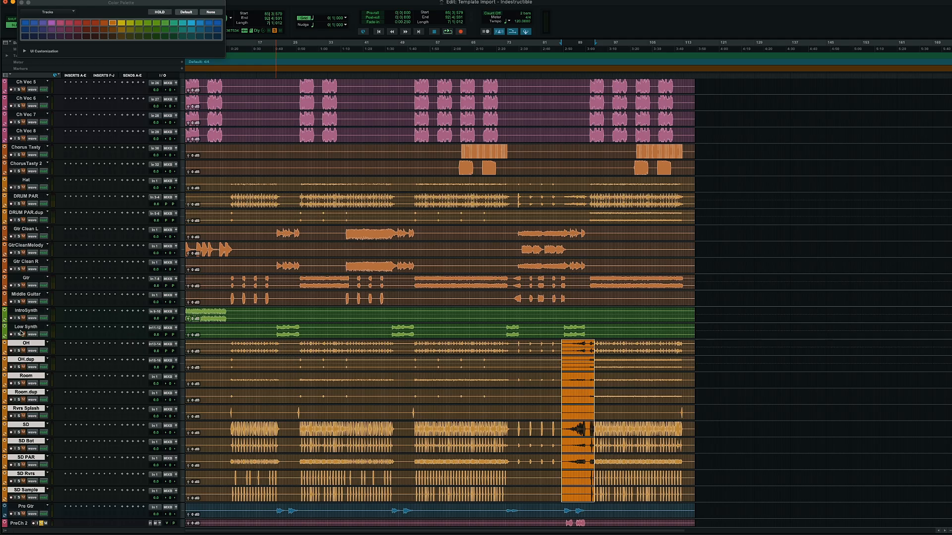
{"action": "left_click_drag", "start_coordinate": [20, 346], "coordinate": [30, 226]}
Extend the selection up to Hat and move the drum tracks from Hat to SD Sample above the chorus vocal tracks
{"action": "scroll", "coordinate": [50, 293], "scroll_direction": "up", "scroll_amount": 3}
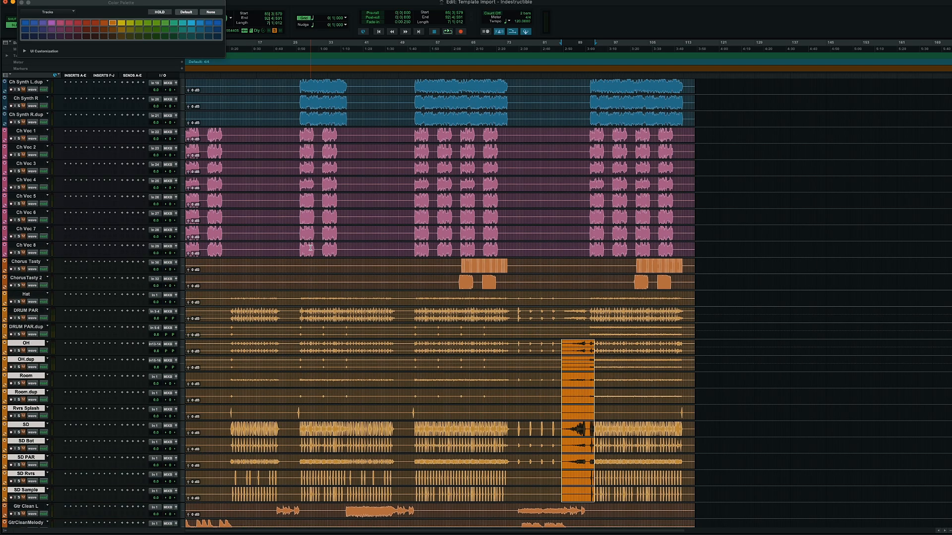
{"action": "left_click", "coordinate": [24, 293], "text": "shift"}
{"action": "left_click_drag", "start_coordinate": [24, 294], "coordinate": [31, 125]}
{"action": "left_click_drag", "start_coordinate": [174, 143], "coordinate": [175, 145]}
Select the tom tracks T1, T1 Intro, T2 Intro, T3 and T3 Intro and colour them the drums' amber
{"action": "scroll", "coordinate": [301, 212], "scroll_direction": "down", "scroll_amount": 15}
{"action": "scroll", "coordinate": [301, 212], "scroll_direction": "down", "scroll_amount": 8}
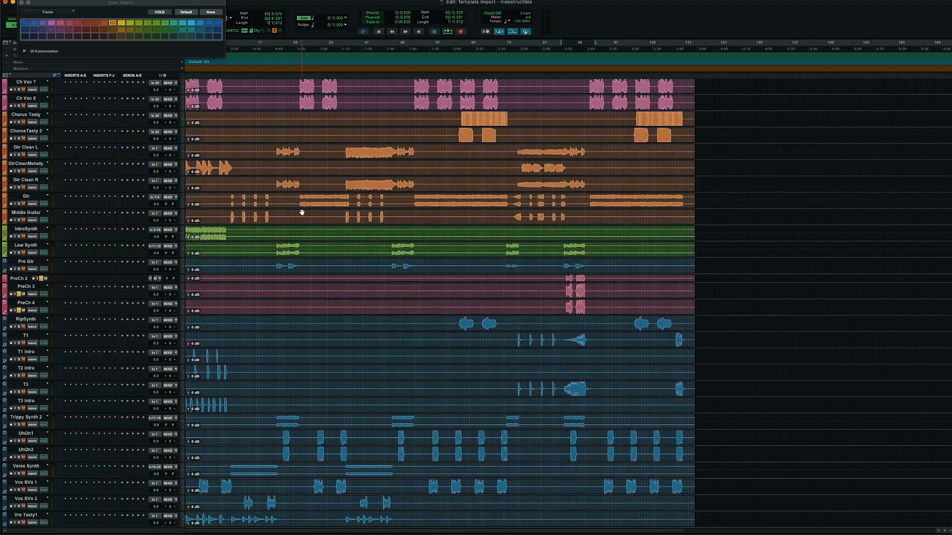
{"action": "left_click_drag", "start_coordinate": [319, 248], "coordinate": [661, 483]}
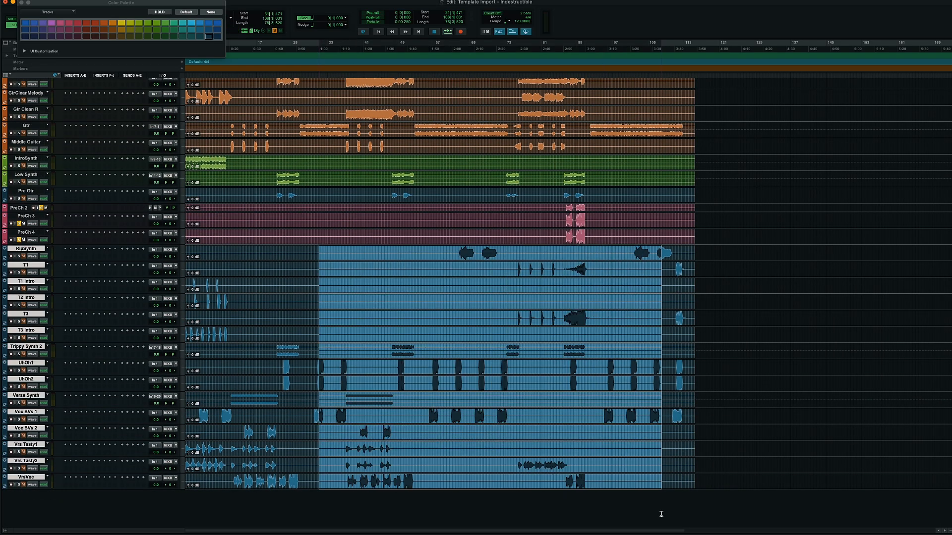
{"action": "left_click", "coordinate": [279, 252]}
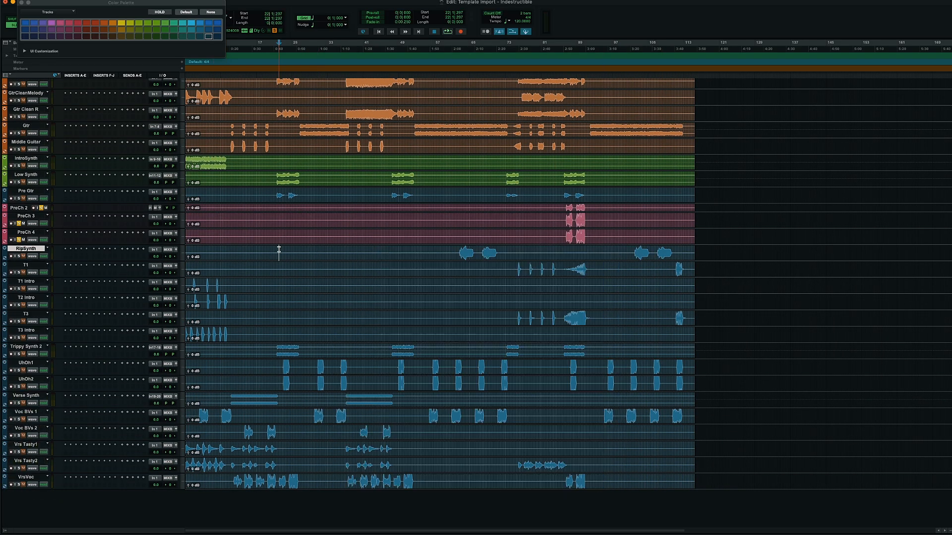
{"action": "left_click", "coordinate": [26, 265]}
{"action": "left_click", "coordinate": [30, 282], "text": "shift"}
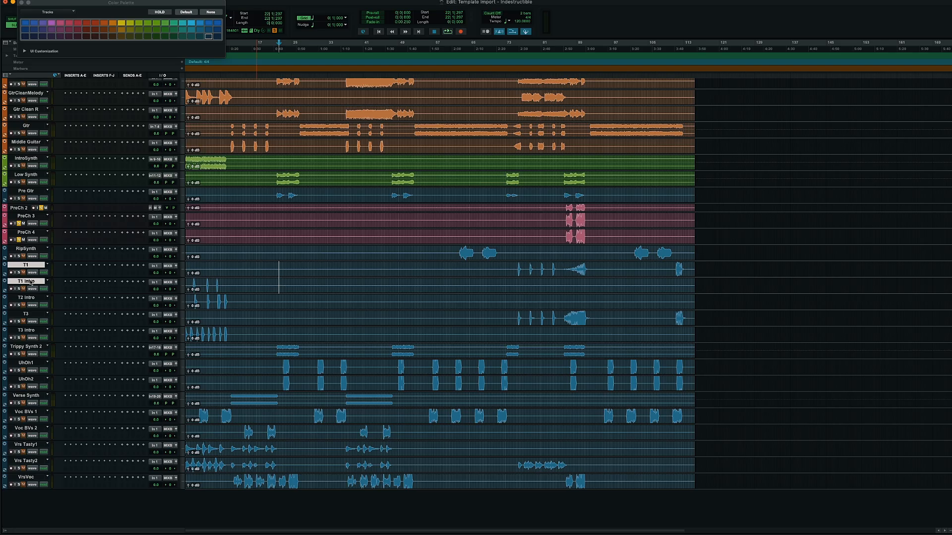
{"action": "left_click", "coordinate": [31, 297], "text": "shift"}
{"action": "left_click", "coordinate": [33, 315], "text": "shift"}
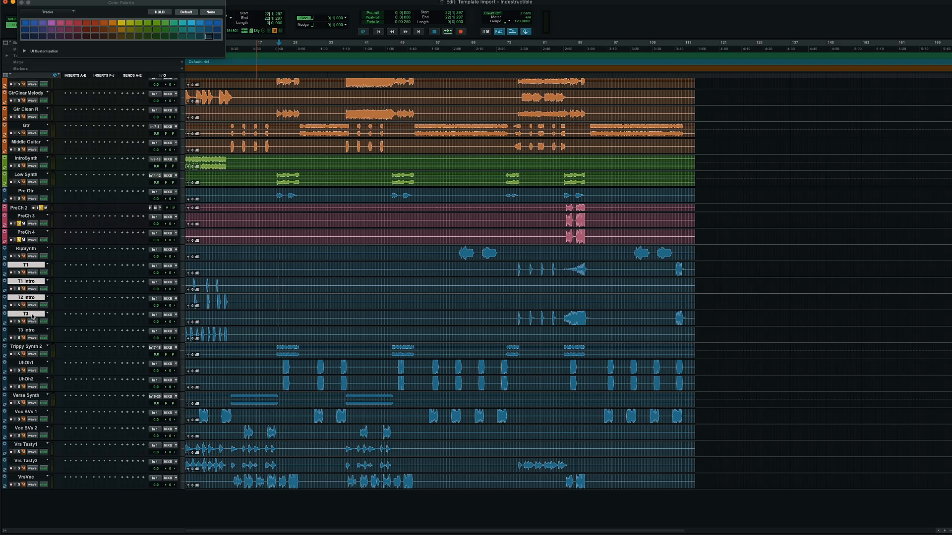
{"action": "left_click", "coordinate": [28, 331], "text": "shift"}
{"action": "left_click", "coordinate": [112, 23]}
Move the RipSynth track directly below Low Synth and colour it yellow-green
{"action": "left_click", "coordinate": [28, 249]}
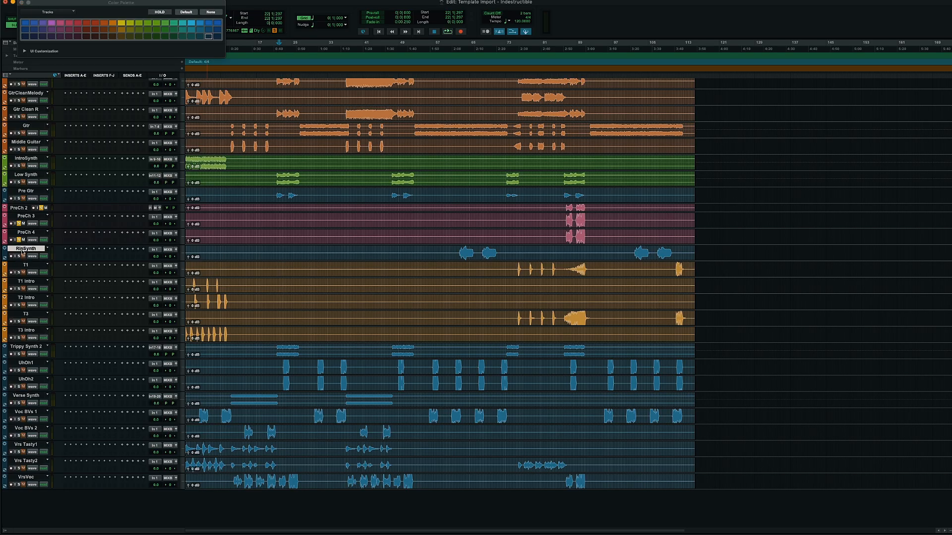
{"action": "left_click_drag", "start_coordinate": [20, 251], "coordinate": [10, 200]}
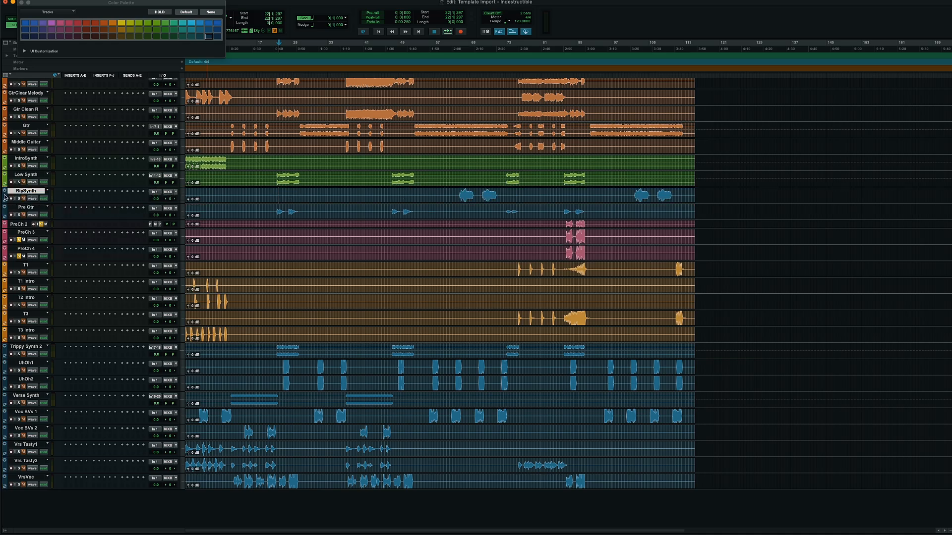
{"action": "left_click", "coordinate": [138, 23]}
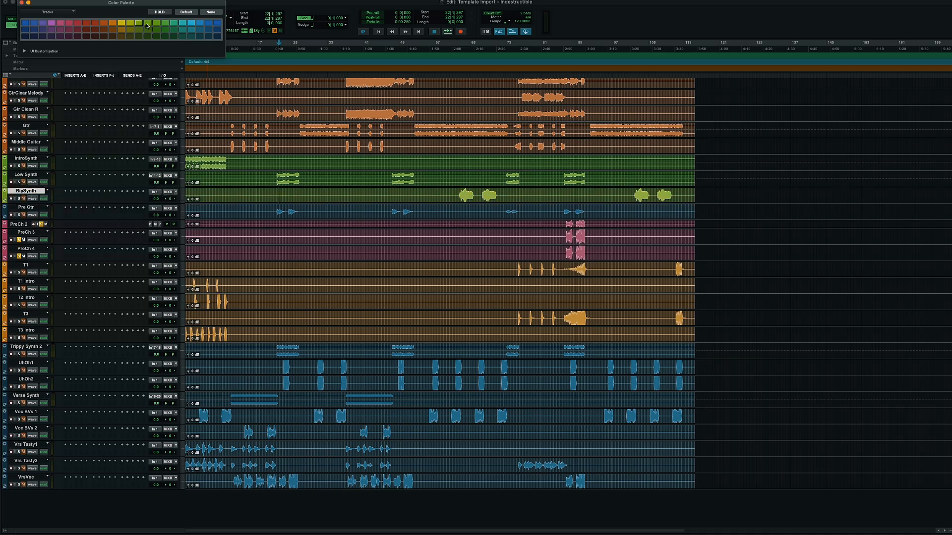
Move the Pre Gtr track directly below Middle Guitar and colour it the guitars' orange
{"action": "left_click_drag", "start_coordinate": [21, 210], "coordinate": [24, 157]}
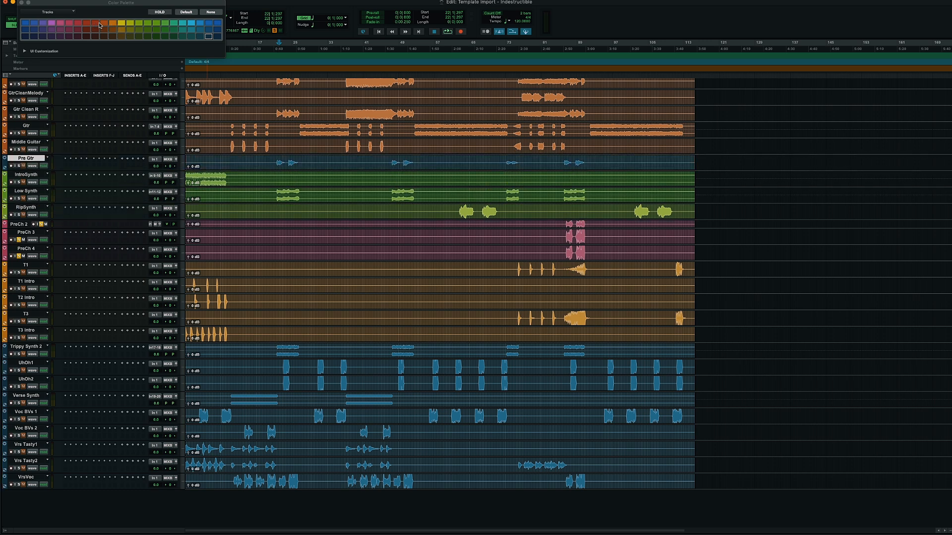
{"action": "left_click", "coordinate": [115, 25]}
{"action": "left_click", "coordinate": [107, 24]}
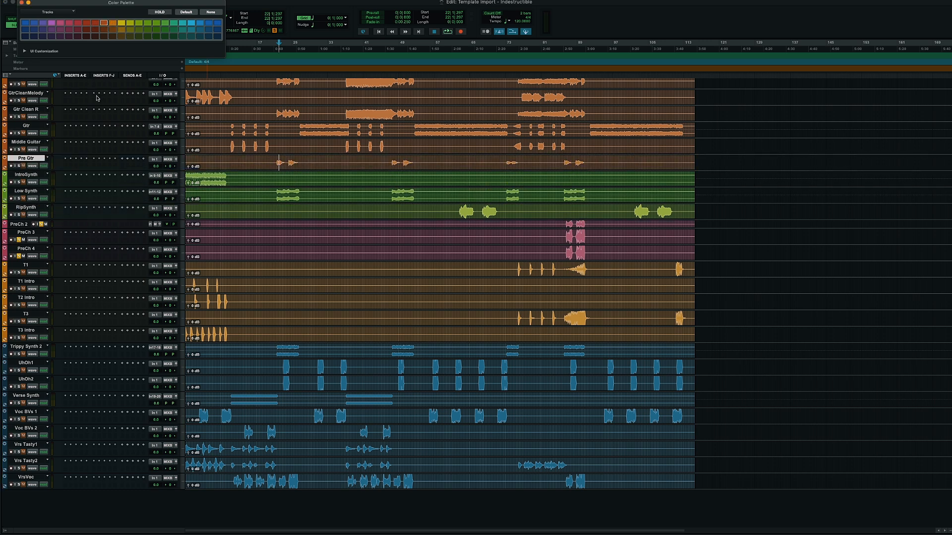
Colour the Trippy Synth 2 track green and the UhOh1 and UhOh2 tracks the vocals' pink
{"action": "left_click", "coordinate": [35, 347]}
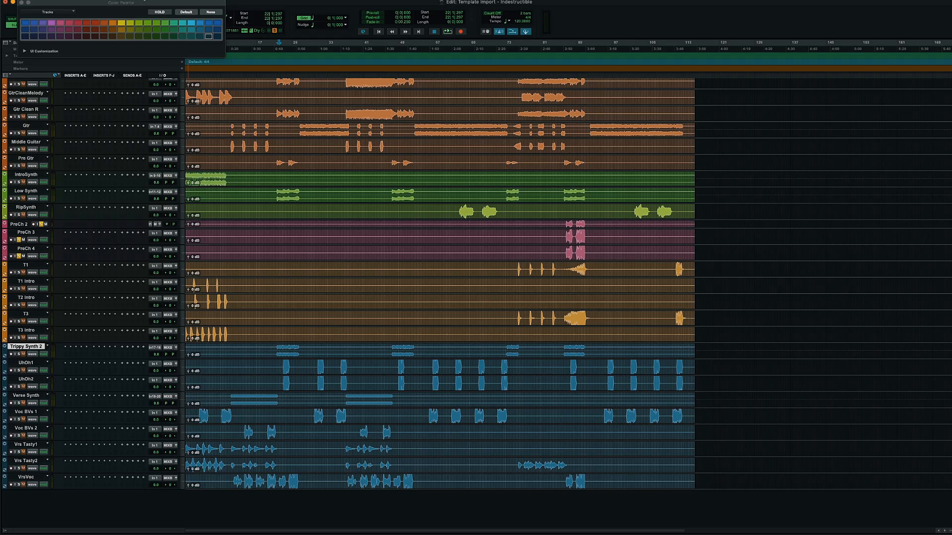
{"action": "left_click", "coordinate": [145, 26]}
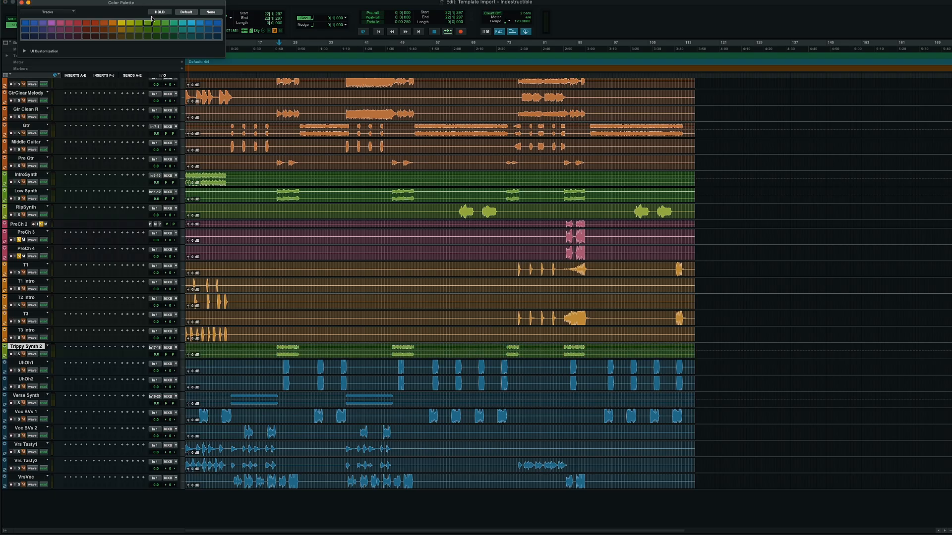
{"action": "left_click", "coordinate": [29, 365]}
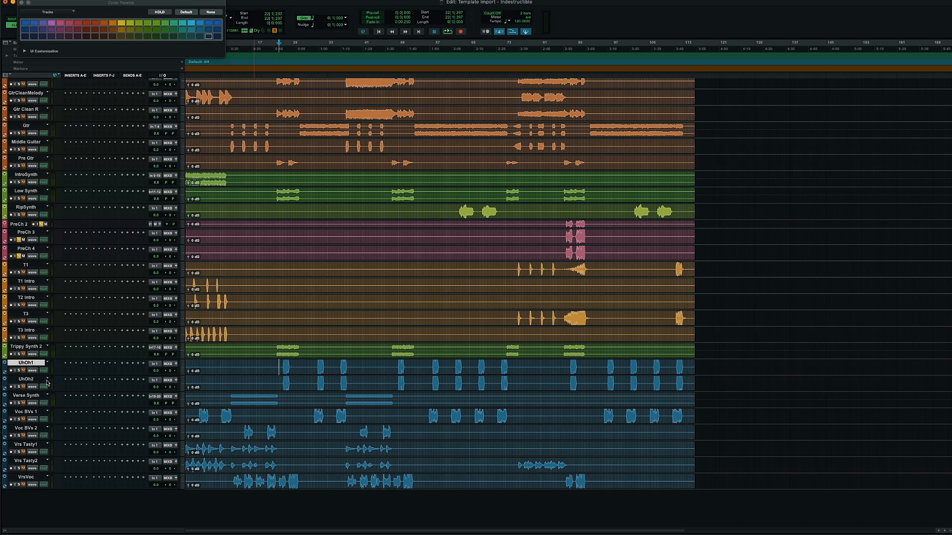
{"action": "left_click", "coordinate": [28, 381], "text": "shift"}
{"action": "left_click", "coordinate": [62, 25]}
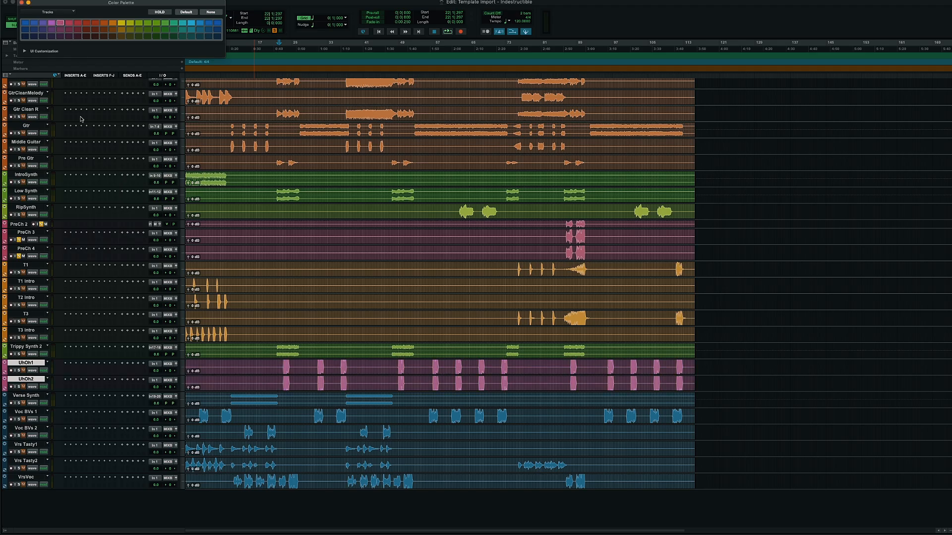
Colour the Verse Synth track green and the Voc BVs 1 and Voc BVs 2 tracks the vocals' pink
{"action": "left_click", "coordinate": [32, 396]}
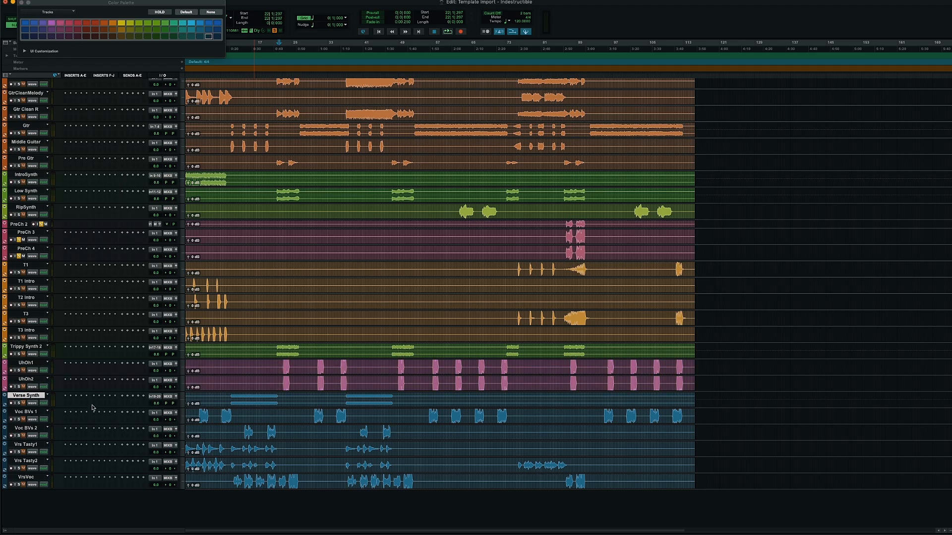
{"action": "left_click", "coordinate": [157, 24]}
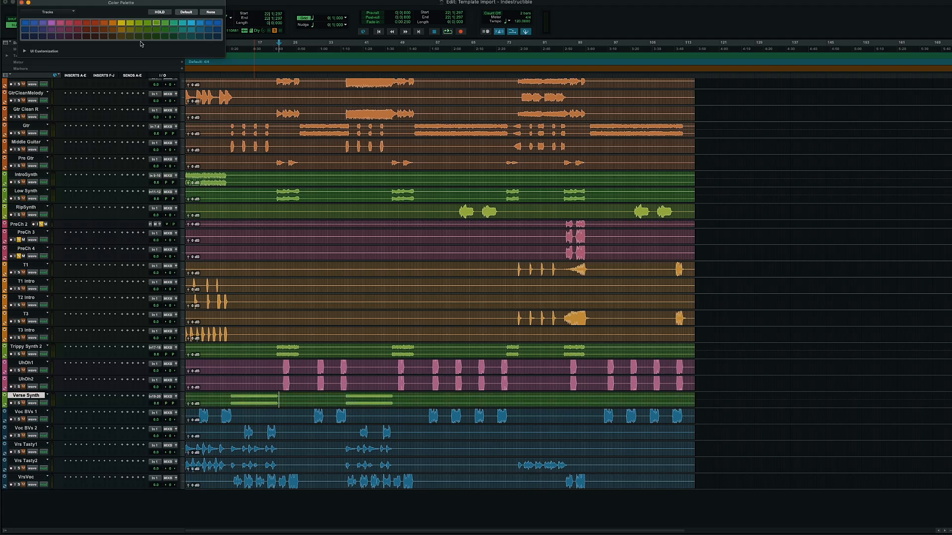
{"action": "left_click", "coordinate": [28, 413]}
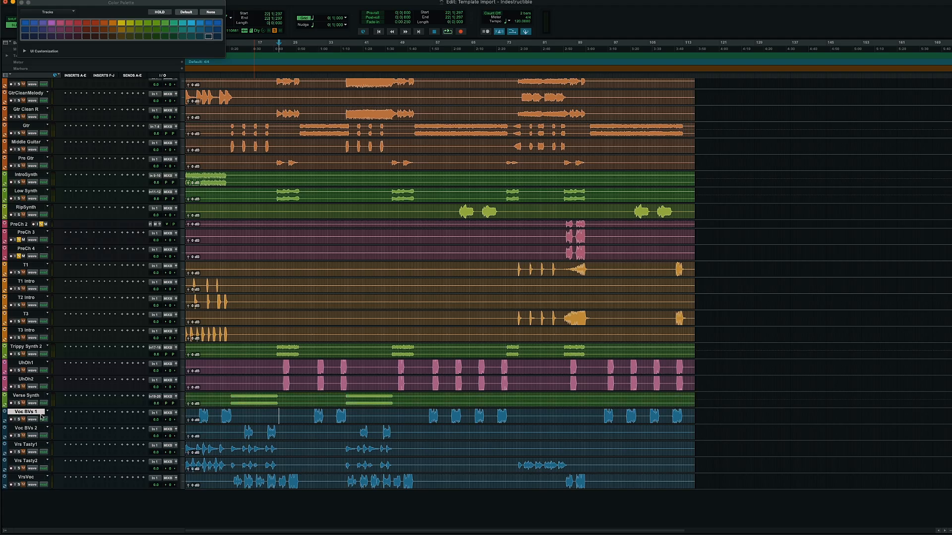
{"action": "left_click", "coordinate": [31, 429], "text": "shift"}
{"action": "left_click", "coordinate": [69, 23]}
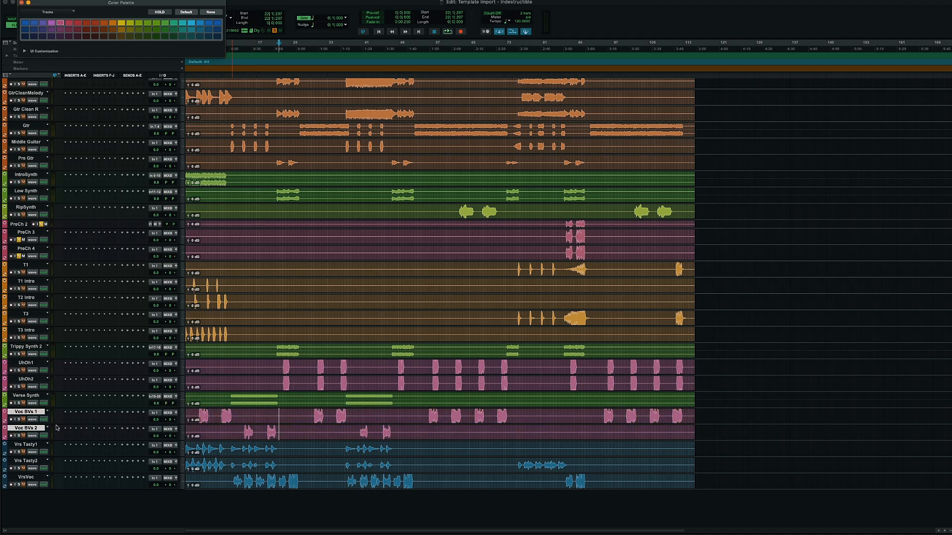
Solo the Vrs Tasty1 and Vrs Tasty2 tracks and audition them from the song's intro
{"action": "left_click", "coordinate": [27, 445]}
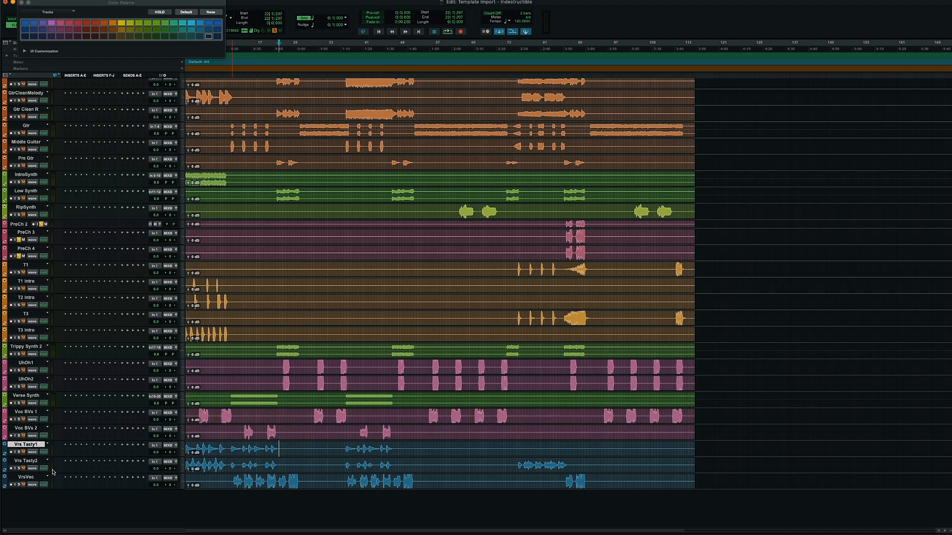
{"action": "left_click", "coordinate": [27, 461], "text": "shift"}
{"action": "left_click", "coordinate": [18, 452]}
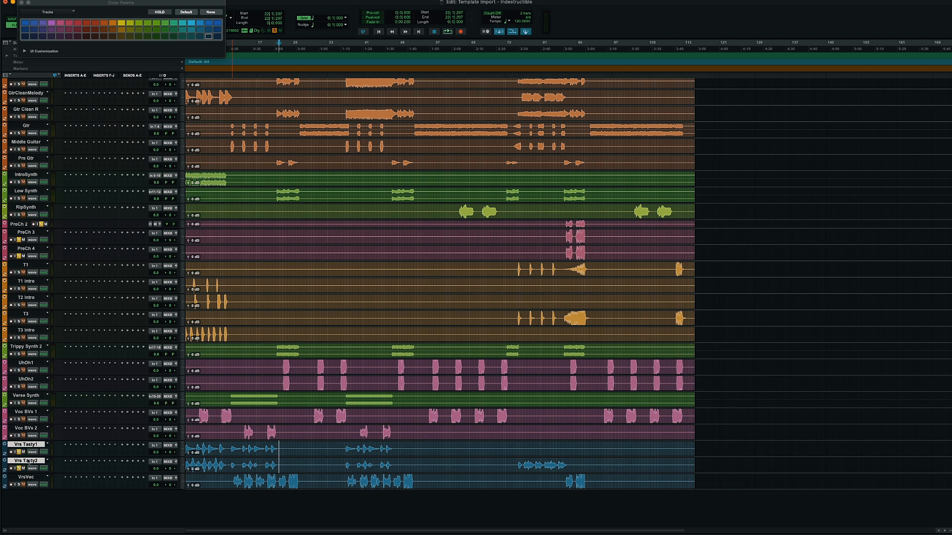
{"action": "left_click", "coordinate": [204, 445]}
{"action": "key", "text": "space"}
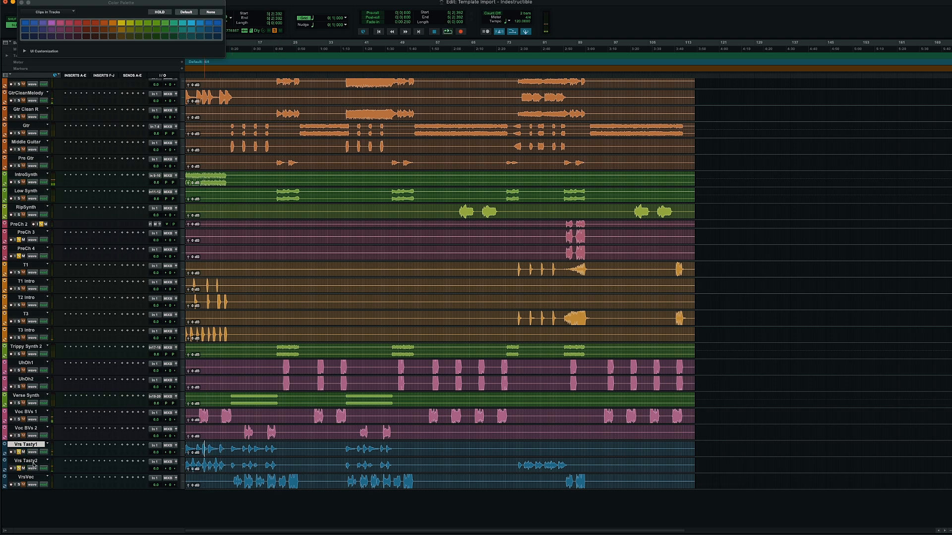
Colour Vrs Tasty1 and Vrs Tasty2 the guitars' orange and the VrsVoc track reddish pink
{"action": "left_click", "coordinate": [26, 461], "text": "shift"}
{"action": "left_click", "coordinate": [104, 23]}
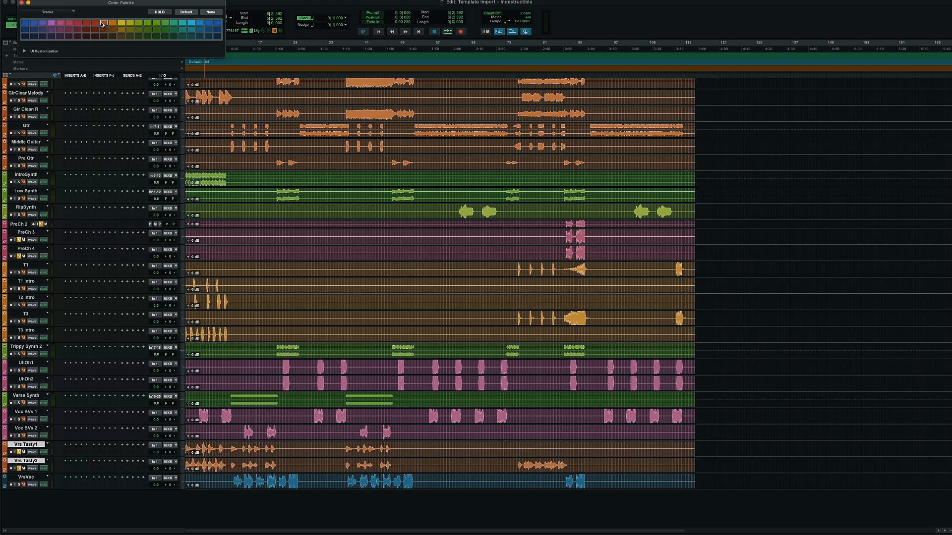
{"action": "left_click", "coordinate": [25, 478]}
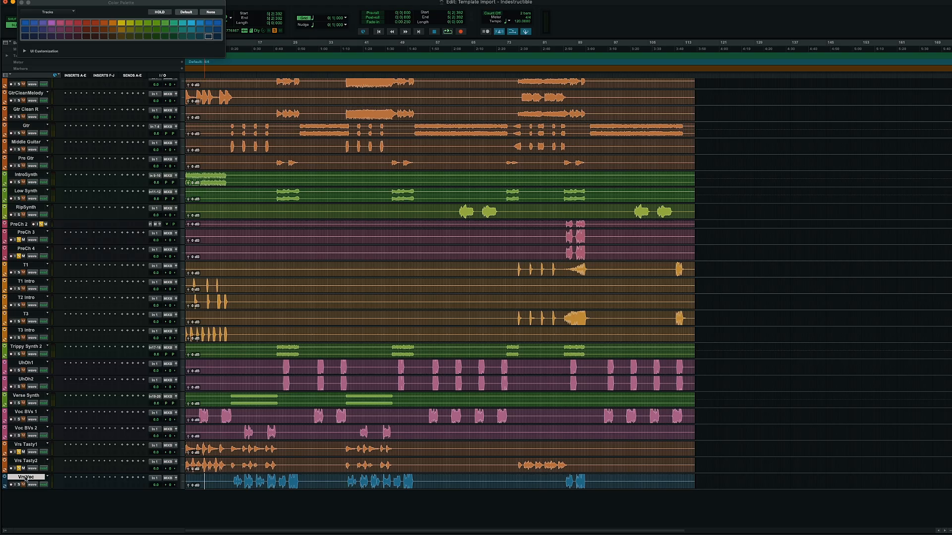
{"action": "left_click", "coordinate": [76, 23]}
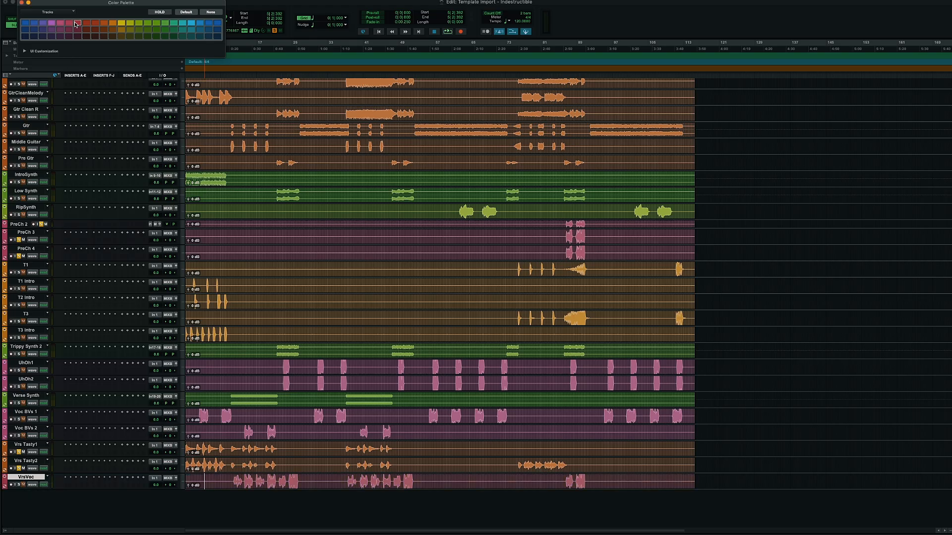
Move the five bass tracks, Bass Amp through Bass Sans, above the drum tracks, directly below Mix Bus
{"action": "scroll", "coordinate": [293, 231], "scroll_direction": "up", "scroll_amount": 10}
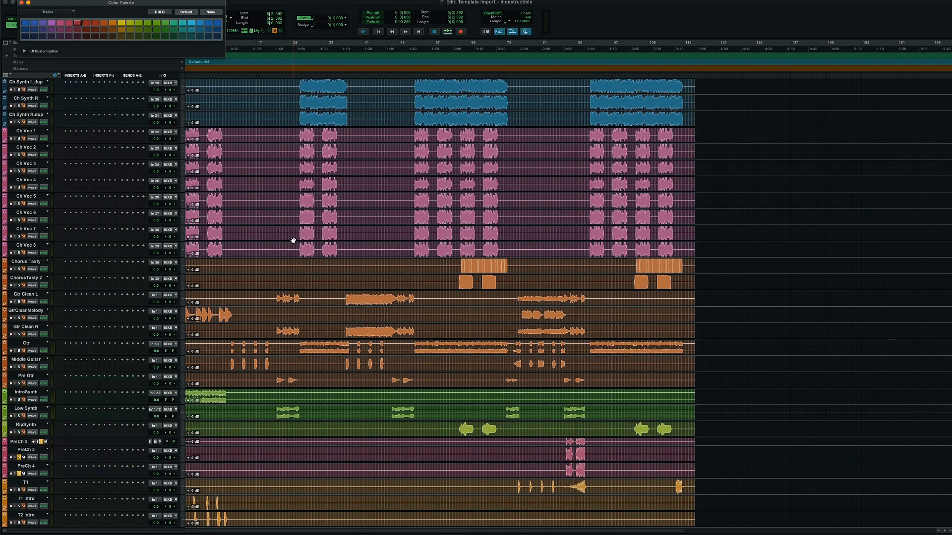
{"action": "scroll", "coordinate": [293, 241], "scroll_direction": "up", "scroll_amount": 10}
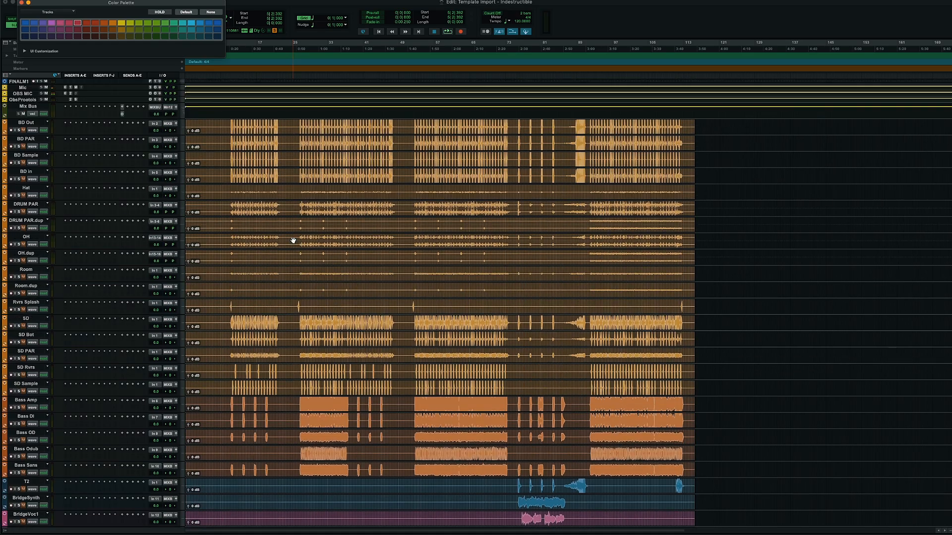
{"action": "scroll", "coordinate": [292, 241], "scroll_direction": "down", "scroll_amount": 10}
{"action": "scroll", "coordinate": [292, 241], "scroll_direction": "up", "scroll_amount": 5}
{"action": "scroll", "coordinate": [293, 240], "scroll_direction": "up", "scroll_amount": 5}
{"action": "left_click", "coordinate": [31, 401]}
{"action": "left_click", "coordinate": [26, 466], "text": "shift"}
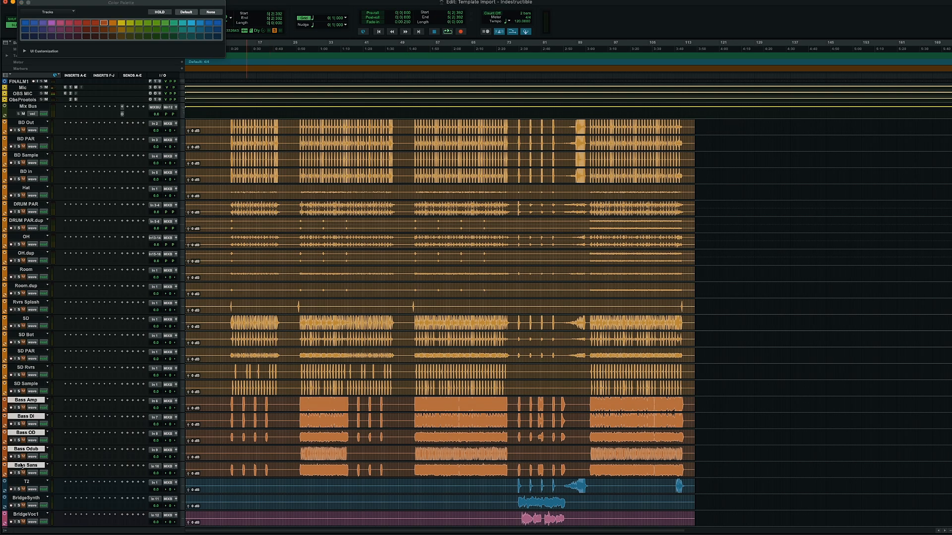
{"action": "left_click_drag", "start_coordinate": [27, 401], "coordinate": [48, 125]}
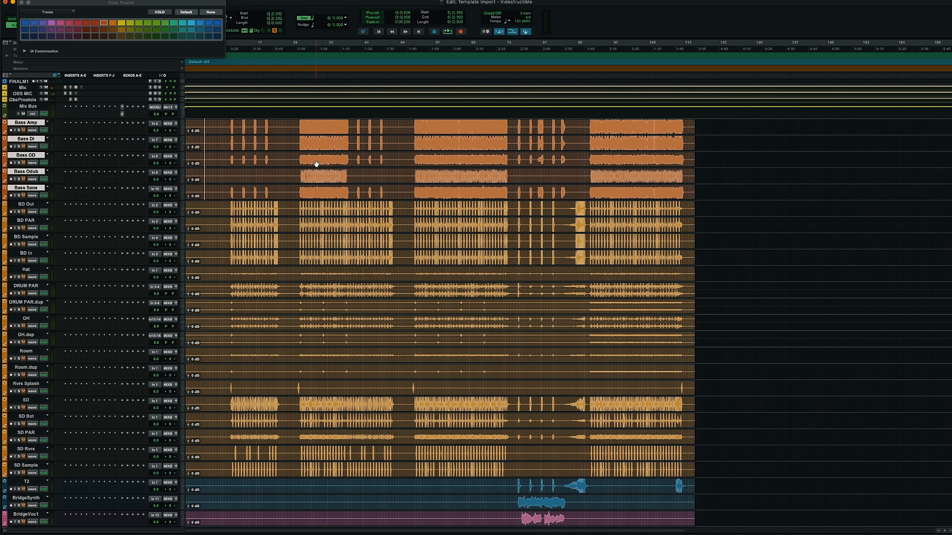
{"action": "left_click", "coordinate": [310, 123]}
Colour the T2 track the drums' yellow-orange
{"action": "scroll", "coordinate": [312, 129], "scroll_direction": "down", "scroll_amount": 1}
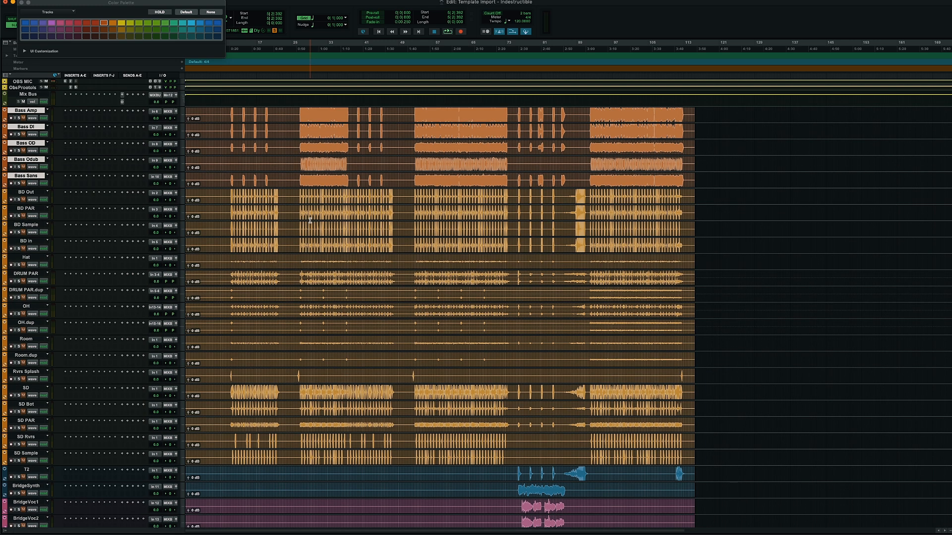
{"action": "scroll", "coordinate": [314, 222], "scroll_direction": "down", "scroll_amount": 4}
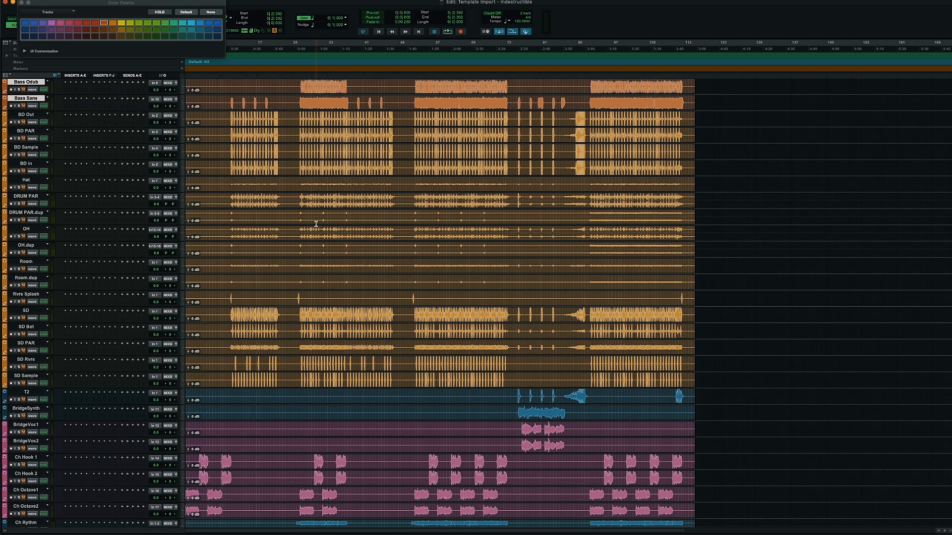
{"action": "scroll", "coordinate": [316, 223], "scroll_direction": "down", "scroll_amount": 2}
{"action": "left_click", "coordinate": [27, 263]}
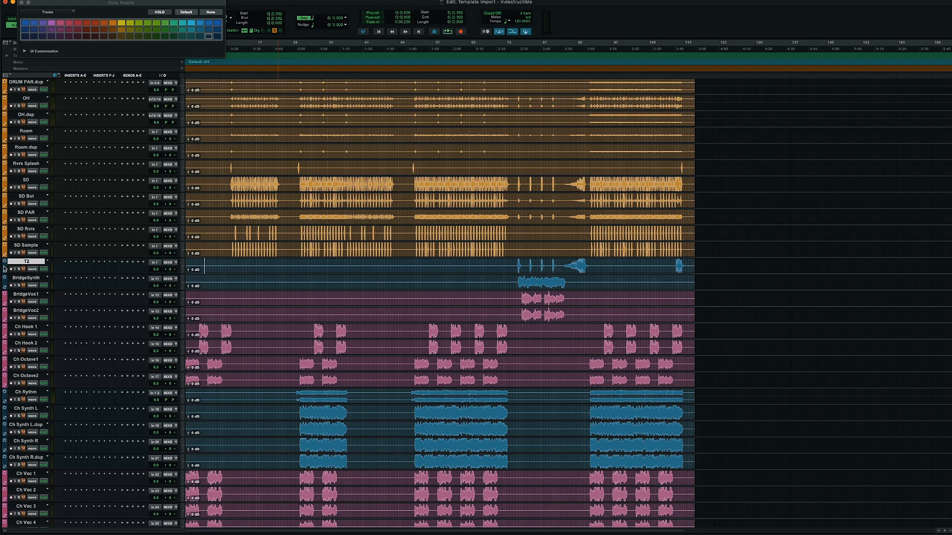
{"action": "double_click", "coordinate": [5, 269]}
{"action": "left_click", "coordinate": [114, 22]}
{"action": "scroll", "coordinate": [367, 192], "scroll_direction": "up", "scroll_amount": 5}
{"action": "scroll", "coordinate": [366, 193], "scroll_direction": "down", "scroll_amount": 5}
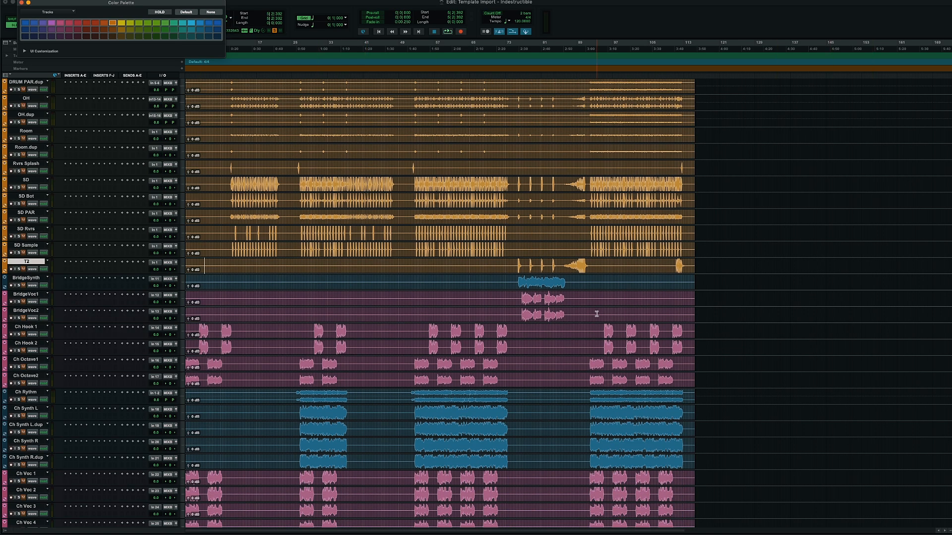
Colour the BridgeSynth track green like the other synths
{"action": "left_click", "coordinate": [518, 283]}
{"action": "left_click", "coordinate": [148, 22]}
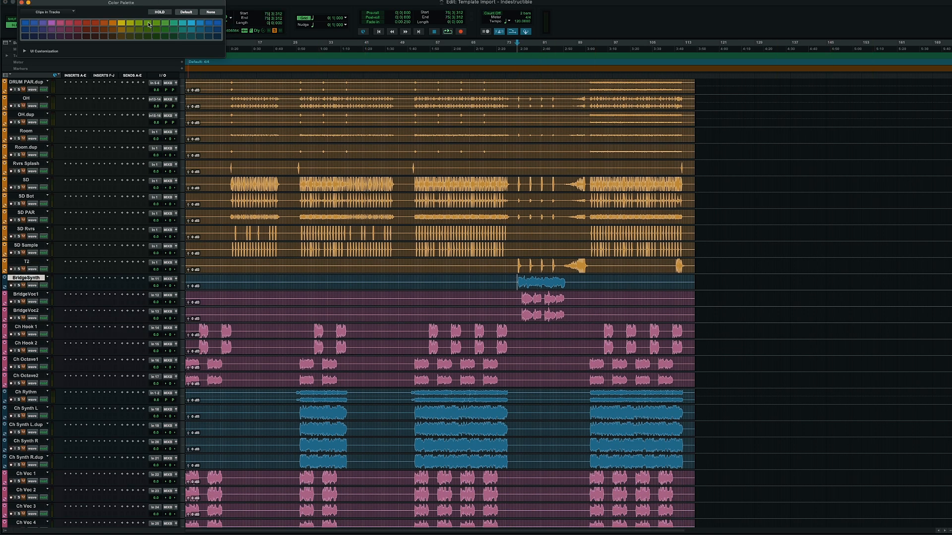
{"action": "double_click", "coordinate": [3, 284]}
{"action": "left_click", "coordinate": [147, 23]}
{"action": "scroll", "coordinate": [290, 263], "scroll_direction": "down", "scroll_amount": 3}
{"action": "scroll", "coordinate": [290, 263], "scroll_direction": "up", "scroll_amount": 12}
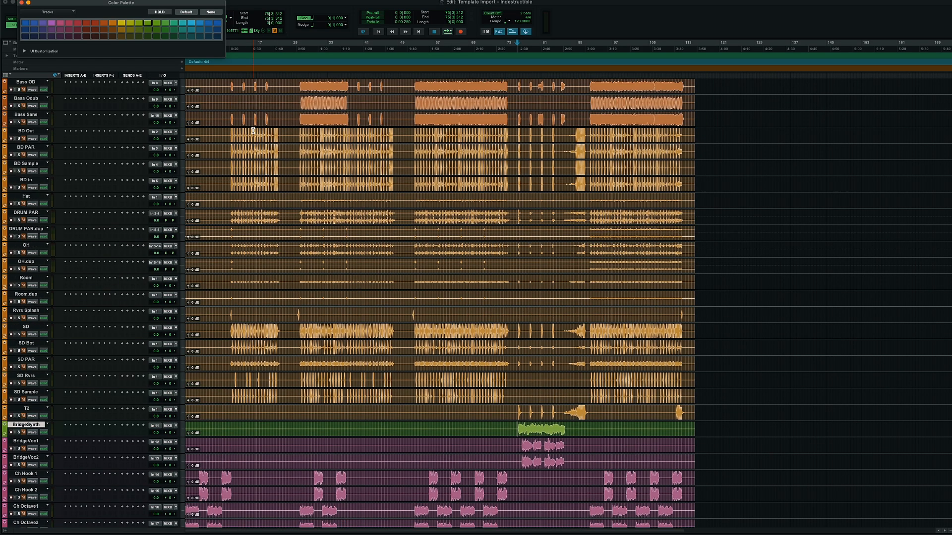
Move the guitar tracks, Chorus Tasty through Pre Gtr, up between T2 and BridgeSynth
{"action": "scroll", "coordinate": [277, 245], "scroll_direction": "down", "scroll_amount": 8}
{"action": "scroll", "coordinate": [277, 245], "scroll_direction": "down", "scroll_amount": 5}
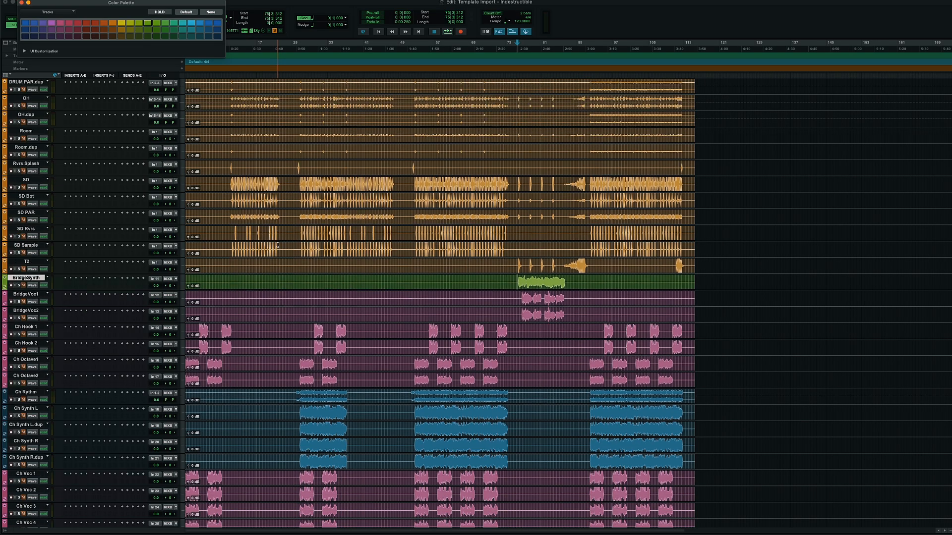
{"action": "scroll", "coordinate": [249, 235], "scroll_direction": "down", "scroll_amount": 15}
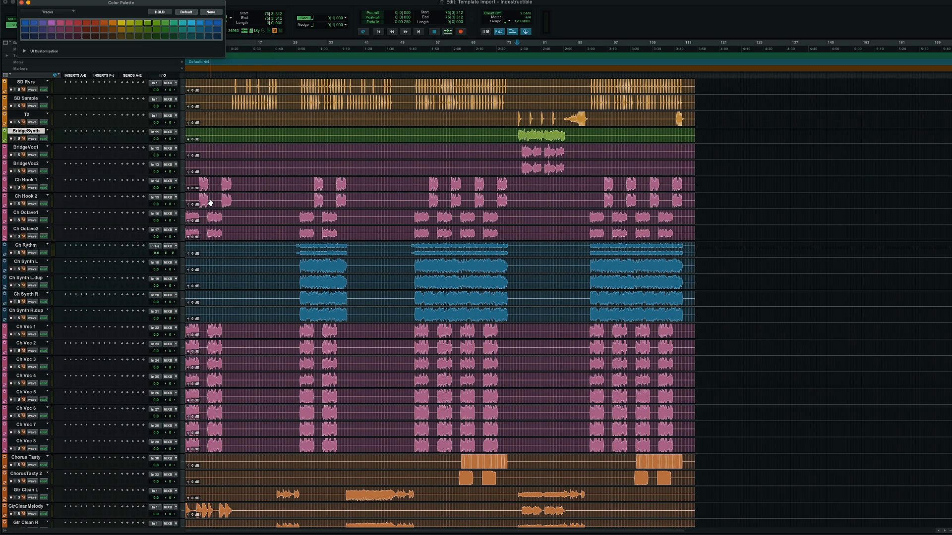
{"action": "left_click", "coordinate": [20, 296]}
{"action": "left_click", "coordinate": [29, 411], "text": "shift"}
{"action": "scroll", "coordinate": [31, 406], "scroll_direction": "up", "scroll_amount": 6}
{"action": "left_click_drag", "start_coordinate": [35, 390], "coordinate": [109, 243]}
{"action": "scroll", "coordinate": [331, 282], "scroll_direction": "down", "scroll_amount": 3}
{"action": "scroll", "coordinate": [333, 284], "scroll_direction": "down", "scroll_amount": 4}
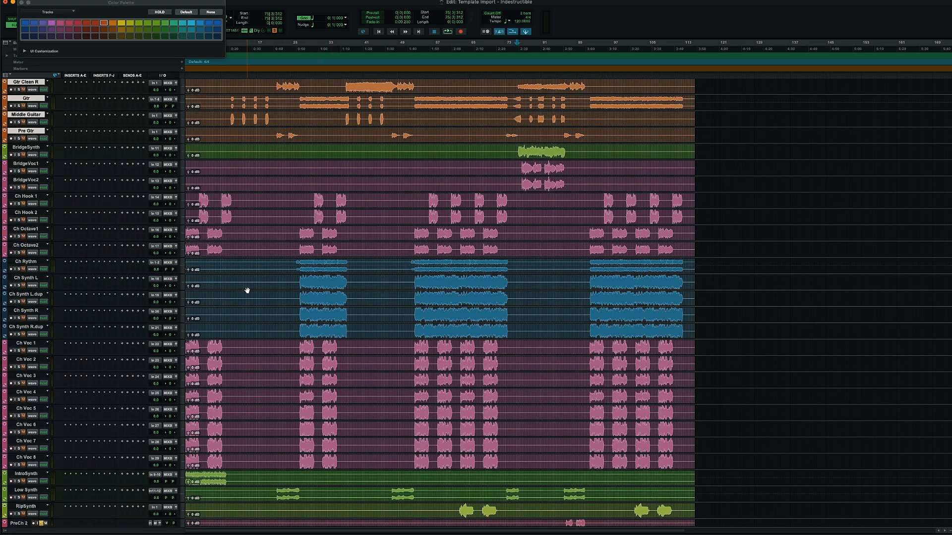
Solo the Ch Rythm track and audition a section of its first chorus part
{"action": "left_click", "coordinate": [33, 262]}
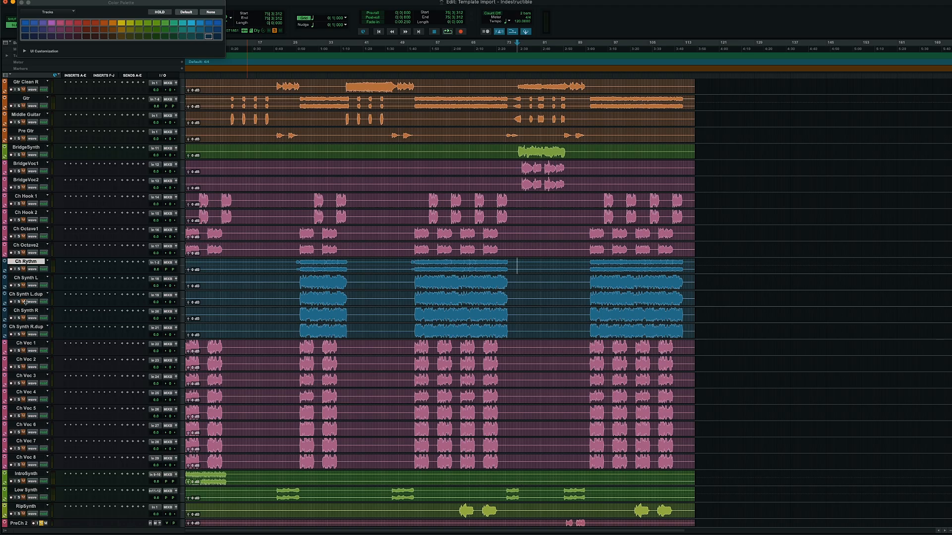
{"action": "left_click", "coordinate": [19, 269]}
{"action": "left_click_drag", "start_coordinate": [306, 263], "coordinate": [327, 264]}
{"action": "key", "text": "space"}
{"action": "key", "text": "space"}
Move Ch Rythm directly below Pre Gtr and colour it the guitars' orange
{"action": "left_click_drag", "start_coordinate": [22, 263], "coordinate": [15, 143]}
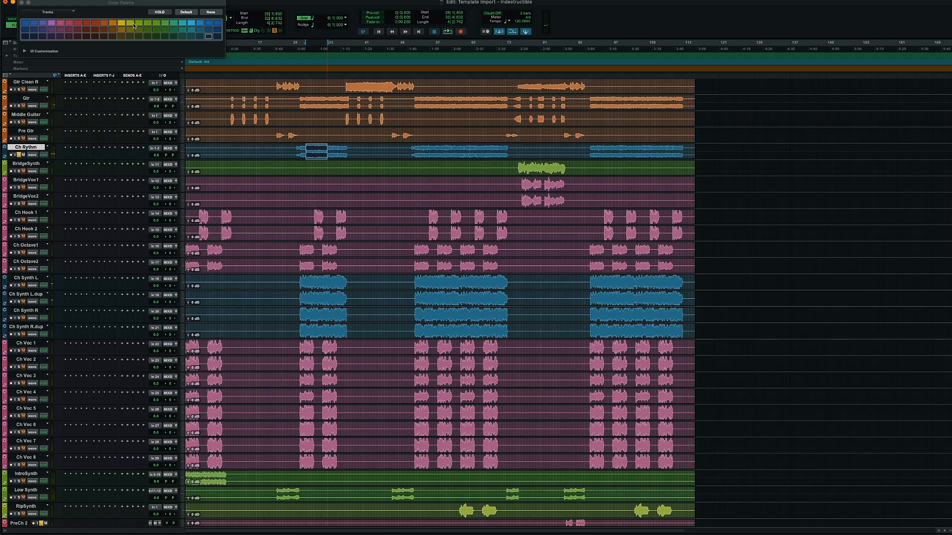
{"action": "left_click", "coordinate": [105, 23]}
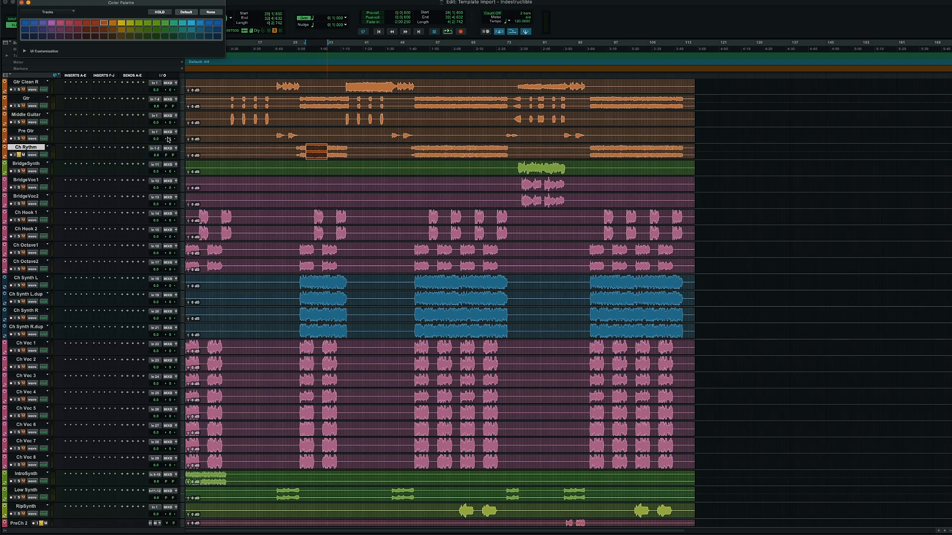
Colour the four chorus synth tracks, Ch Synth L through Ch Synth R.dup, turquoise
{"action": "scroll", "coordinate": [350, 229], "scroll_direction": "down", "scroll_amount": 3}
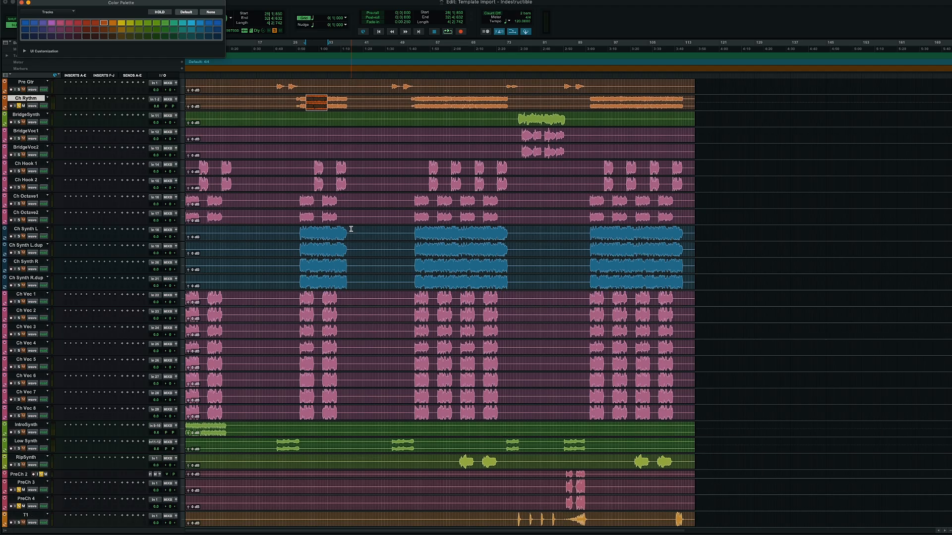
{"action": "left_click", "coordinate": [27, 228]}
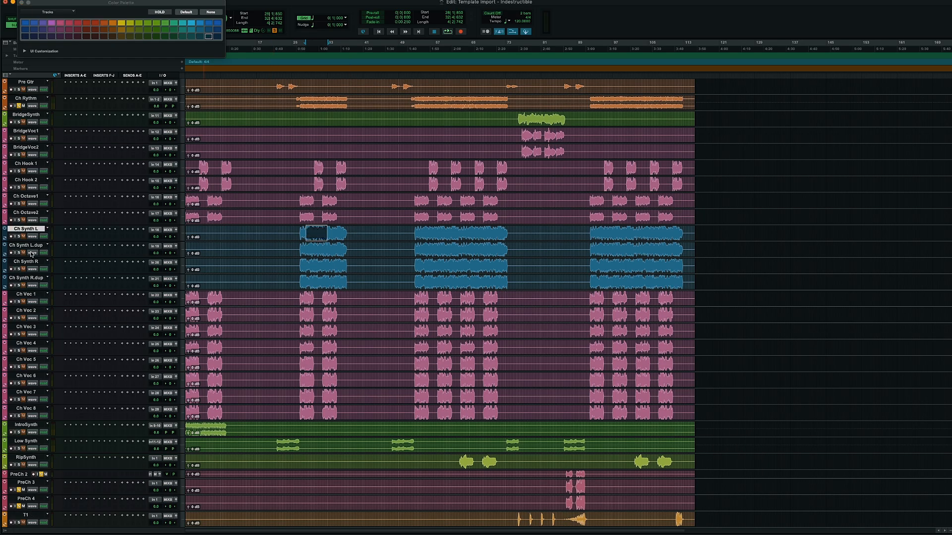
{"action": "left_click", "coordinate": [27, 279], "text": "shift"}
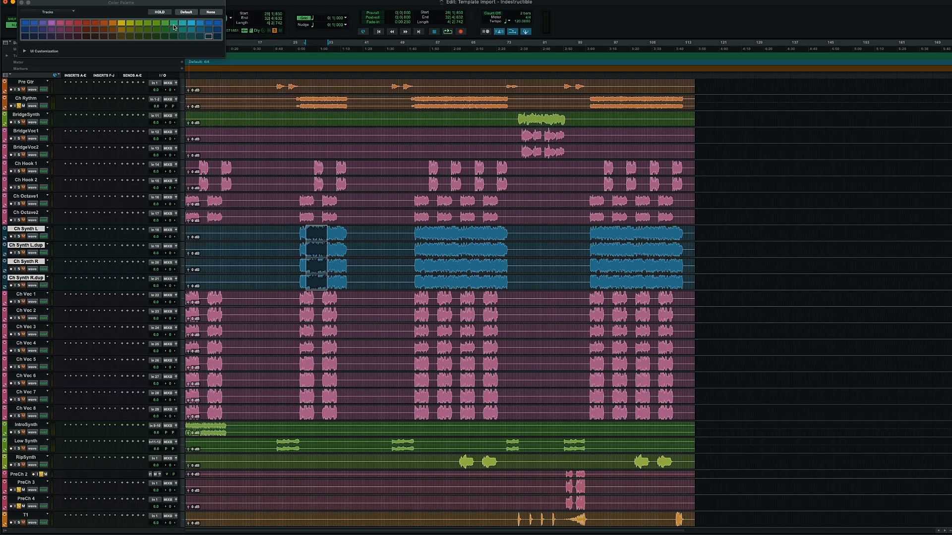
{"action": "left_click", "coordinate": [174, 25]}
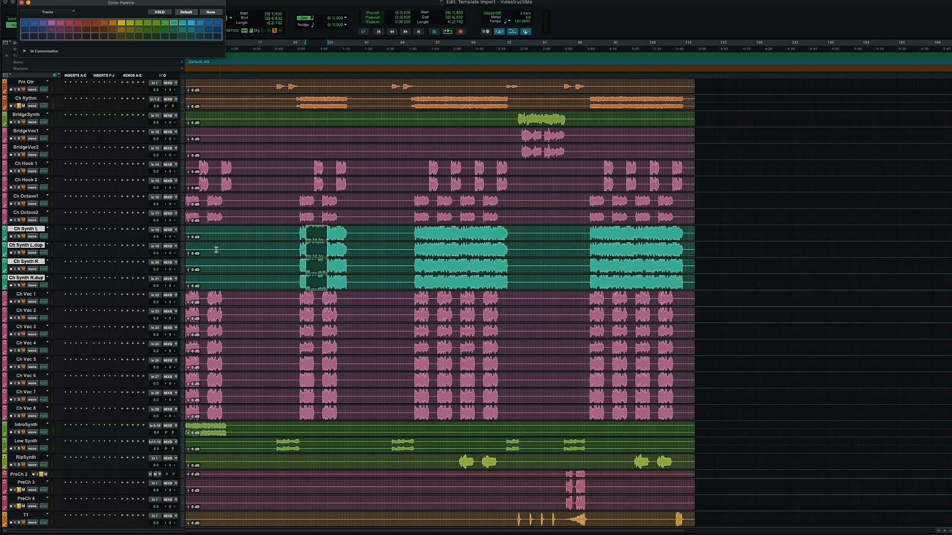
Move the vocal tracks BridgeVoc1 through Ch Octave2 below Ch Synth R.dup, directly above Ch Voc 1
{"action": "left_click", "coordinate": [27, 132]}
{"action": "left_click", "coordinate": [27, 214], "text": "shift"}
{"action": "left_click_drag", "start_coordinate": [26, 133], "coordinate": [49, 321]}
Move IntroSynth, Low Synth and RipSynth up between Ch Synth R.dup and BridgeVoc1
{"action": "scroll", "coordinate": [347, 322], "scroll_direction": "down", "scroll_amount": 3}
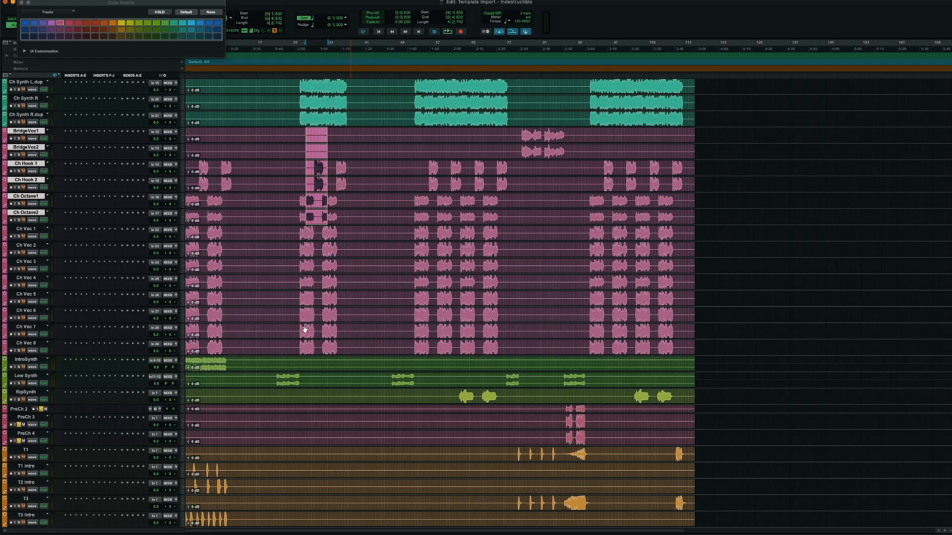
{"action": "left_click", "coordinate": [22, 362]}
{"action": "left_click", "coordinate": [27, 391], "text": "shift"}
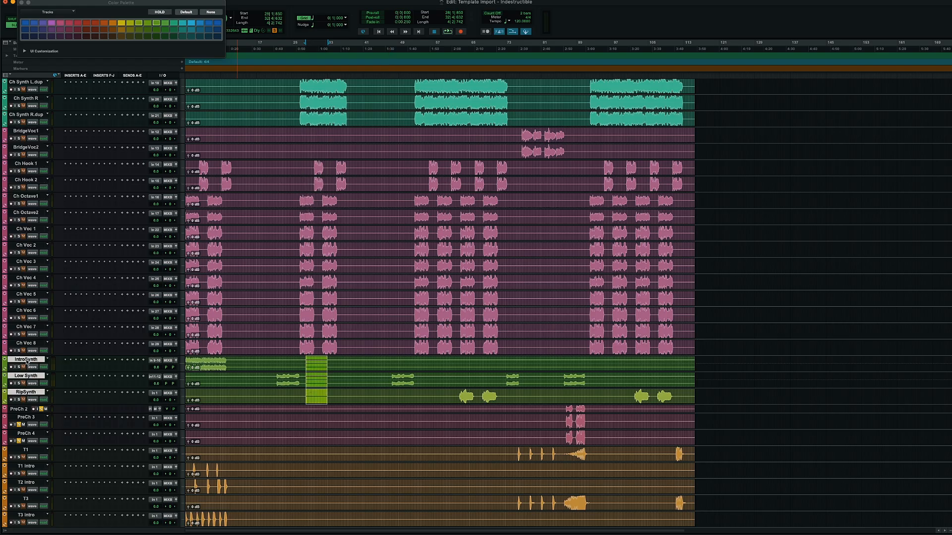
{"action": "left_click_drag", "start_coordinate": [27, 361], "coordinate": [19, 132]}
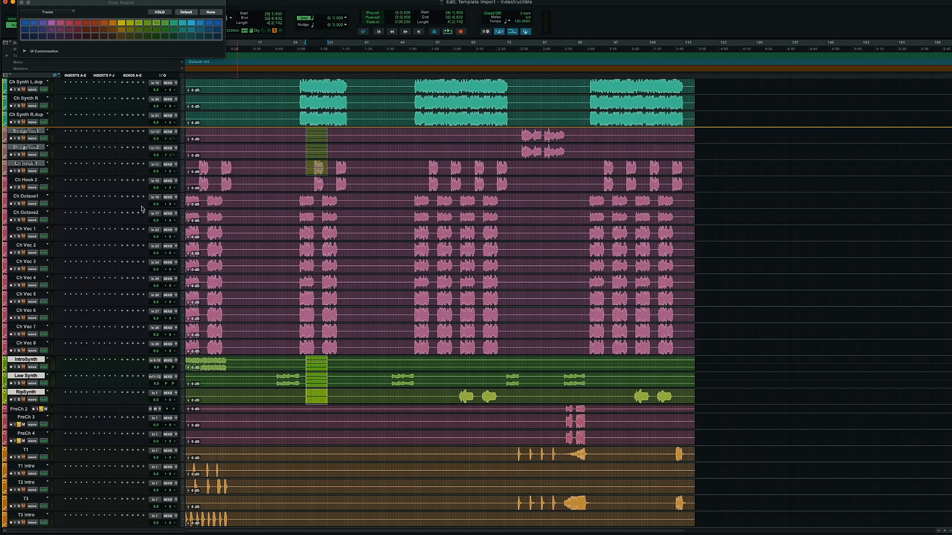
{"action": "left_click_drag", "start_coordinate": [142, 209], "coordinate": [142, 208]}
Move T1, T1 Intro, T2 Intro, T3 and T3 Intro up to the drums, between SD Sample and T2
{"action": "scroll", "coordinate": [306, 255], "scroll_direction": "down", "scroll_amount": 5}
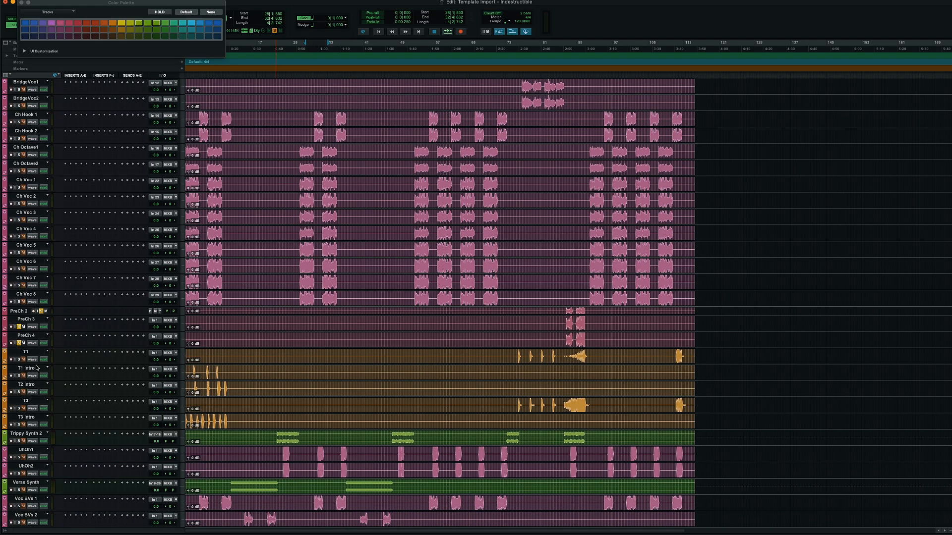
{"action": "left_click", "coordinate": [36, 355]}
{"action": "left_click", "coordinate": [33, 419], "text": "shift"}
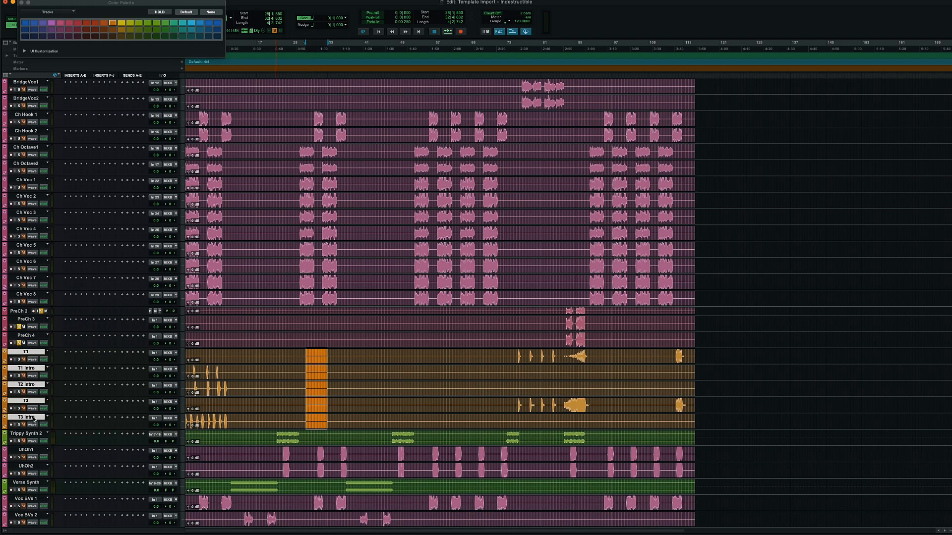
{"action": "left_click_drag", "start_coordinate": [27, 353], "coordinate": [13, 305]}
Move the Verse Synth track directly below Trippy Synth 2
{"action": "scroll", "coordinate": [291, 340], "scroll_direction": "down", "scroll_amount": 20}
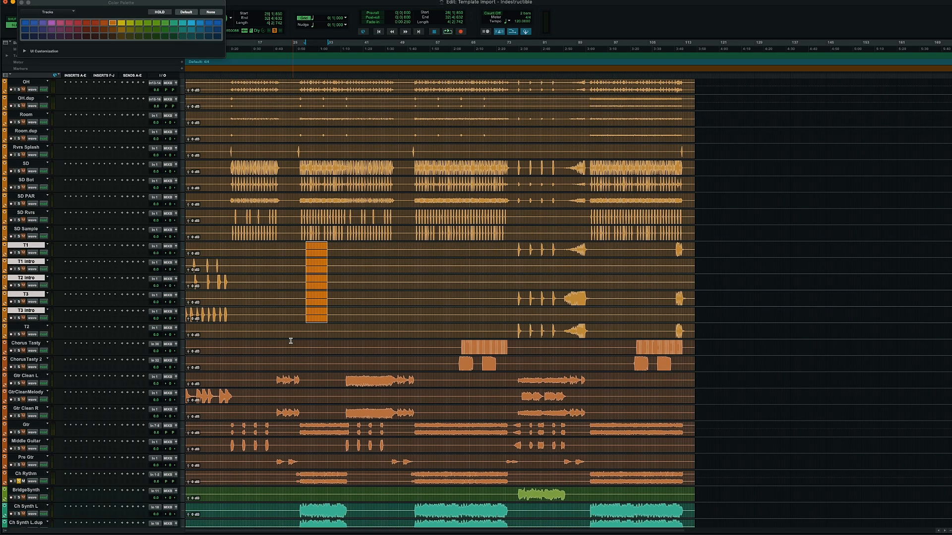
{"action": "scroll", "coordinate": [291, 341], "scroll_direction": "down", "scroll_amount": 12}
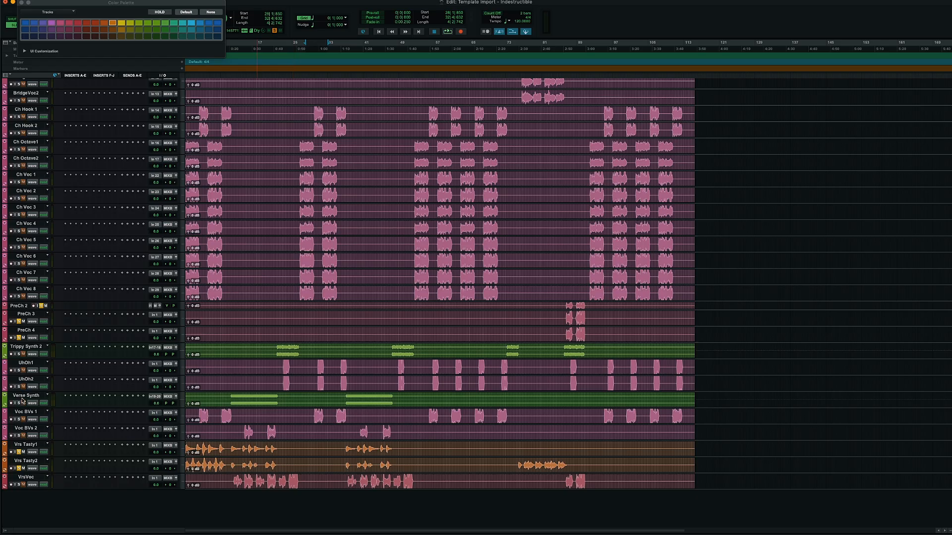
{"action": "left_click_drag", "start_coordinate": [22, 400], "coordinate": [24, 361]}
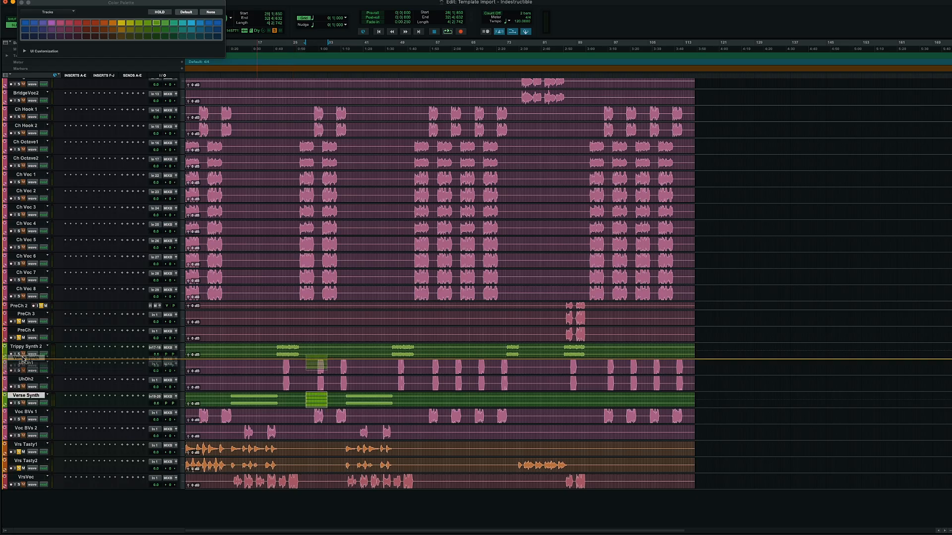
Move Trippy Synth 2, Verse Synth, Vrs Tasty1 and Vrs Tasty2 together up between Ch Synth R.dup and IntroSynth
{"action": "left_click", "coordinate": [31, 466]}
{"action": "left_click", "coordinate": [28, 445], "text": "shift"}
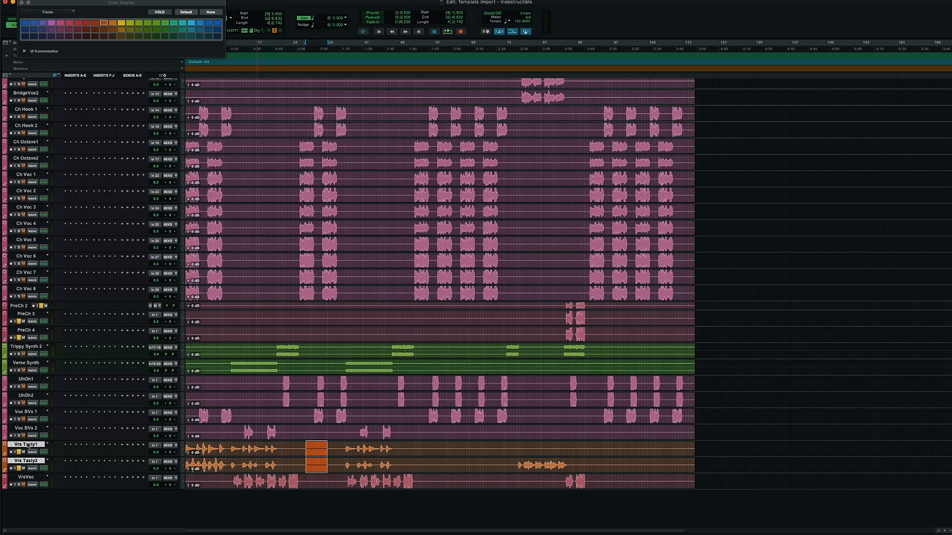
{"action": "left_click", "coordinate": [29, 364], "text": "super"}
{"action": "left_click", "coordinate": [29, 347], "text": "super"}
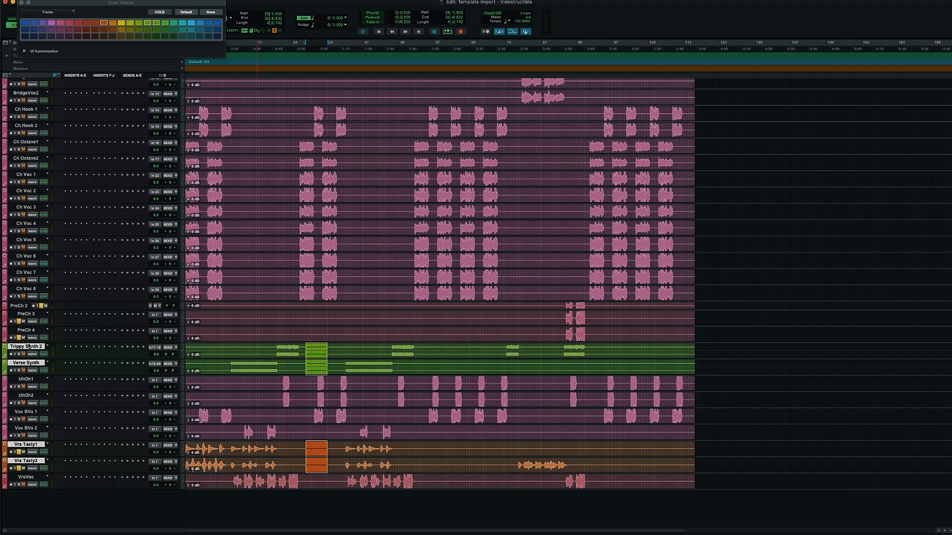
{"action": "left_click_drag", "start_coordinate": [28, 347], "coordinate": [31, 318]}
{"action": "left_click_drag", "start_coordinate": [113, 325], "coordinate": [113, 325]}
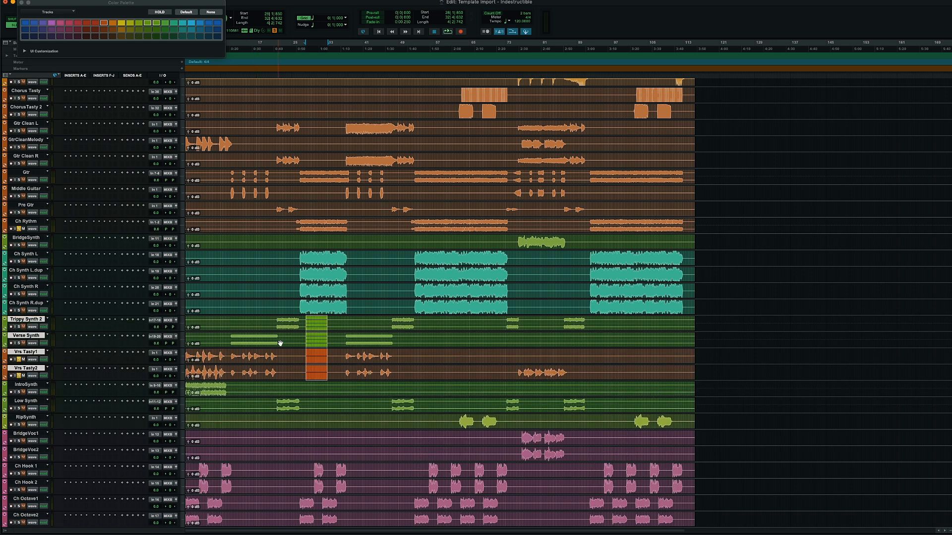
Move Vrs Tasty1 and Vrs Tasty2 into the guitar group, directly below Ch Rythm
{"action": "left_click", "coordinate": [228, 362]}
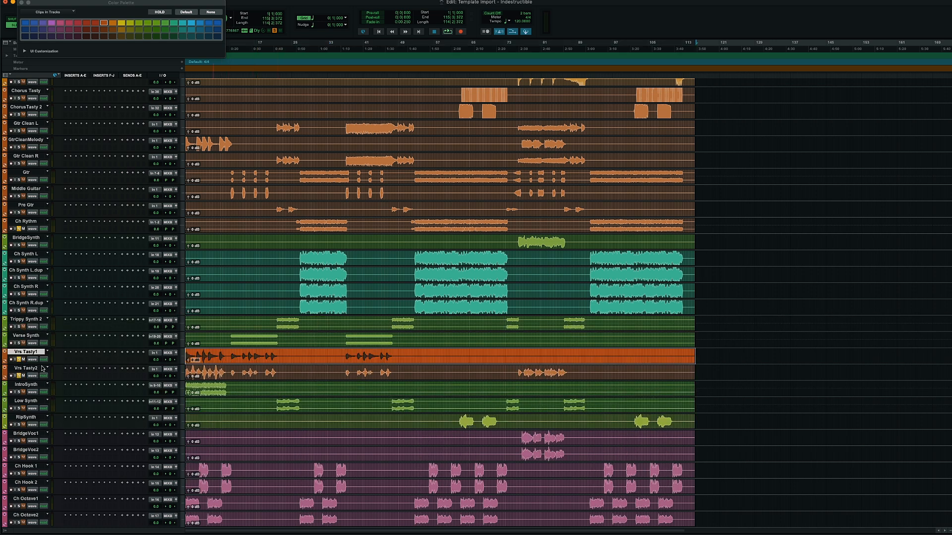
{"action": "left_click", "coordinate": [43, 368], "text": "shift"}
{"action": "left_click_drag", "start_coordinate": [32, 353], "coordinate": [28, 233]}
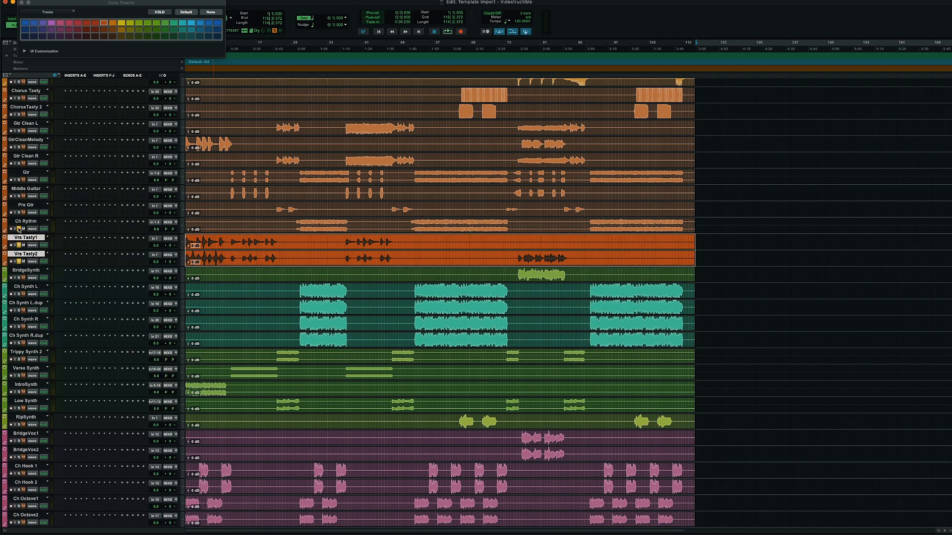
{"action": "left_click", "coordinate": [351, 236]}
Move the VrsVoc track up directly below PreCh 4
{"action": "scroll", "coordinate": [352, 236], "scroll_direction": "down", "scroll_amount": 10}
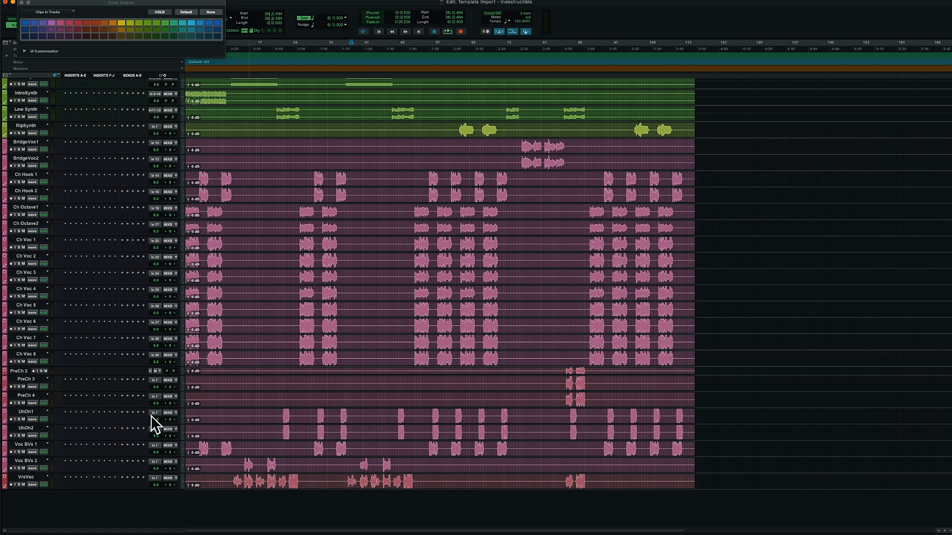
{"action": "left_click_drag", "start_coordinate": [34, 477], "coordinate": [39, 416]}
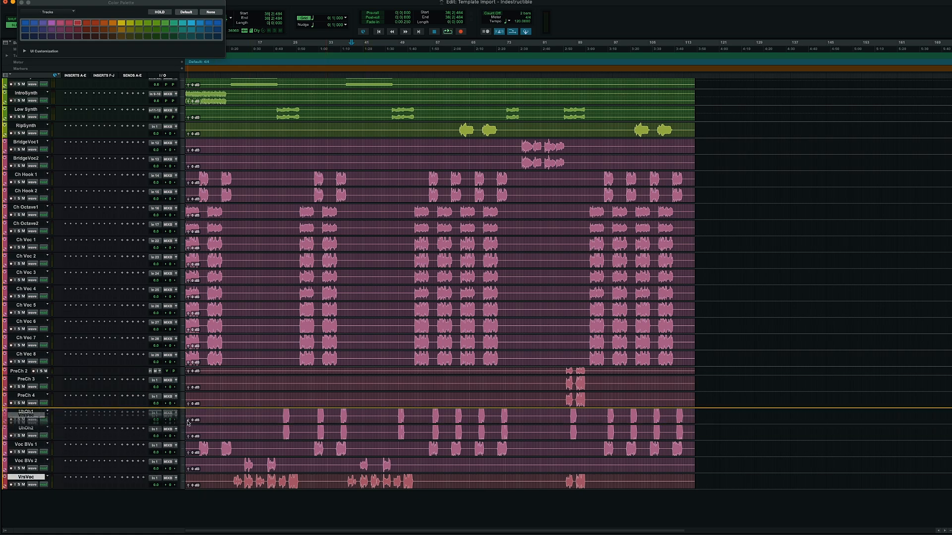
{"action": "left_click_drag", "start_coordinate": [188, 422], "coordinate": [188, 422]}
Move PreCh 2, PreCh 3, PreCh 4 and VrsVoc together up to the start of the vocals, between RipSynth and BridgeVoc1
{"action": "left_click", "coordinate": [21, 374], "text": "shift"}
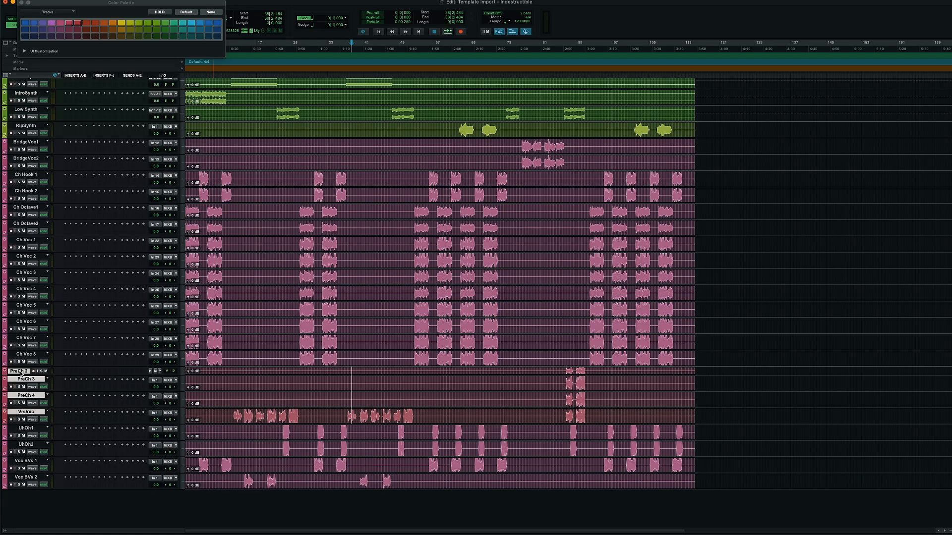
{"action": "left_click_drag", "start_coordinate": [21, 374], "coordinate": [31, 135]}
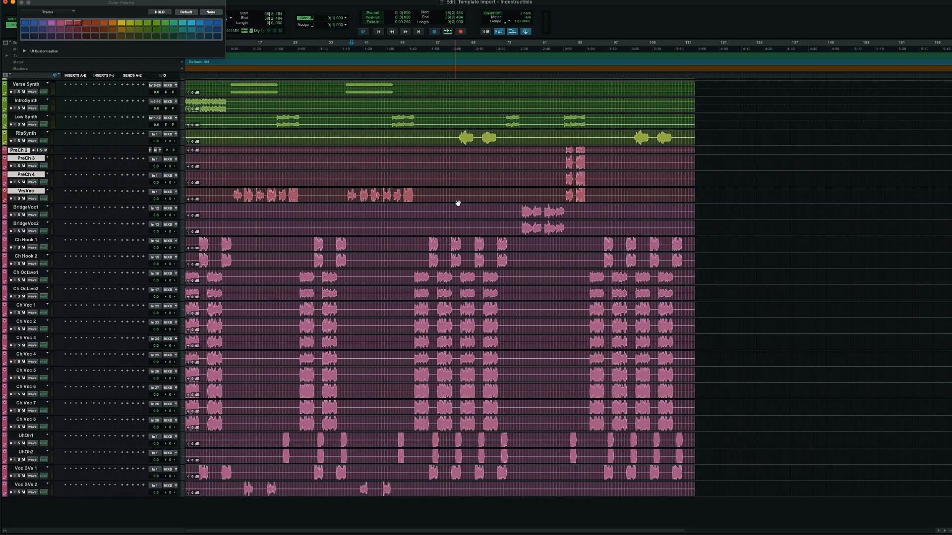
{"action": "scroll", "coordinate": [431, 337], "scroll_direction": "down", "scroll_amount": 1}
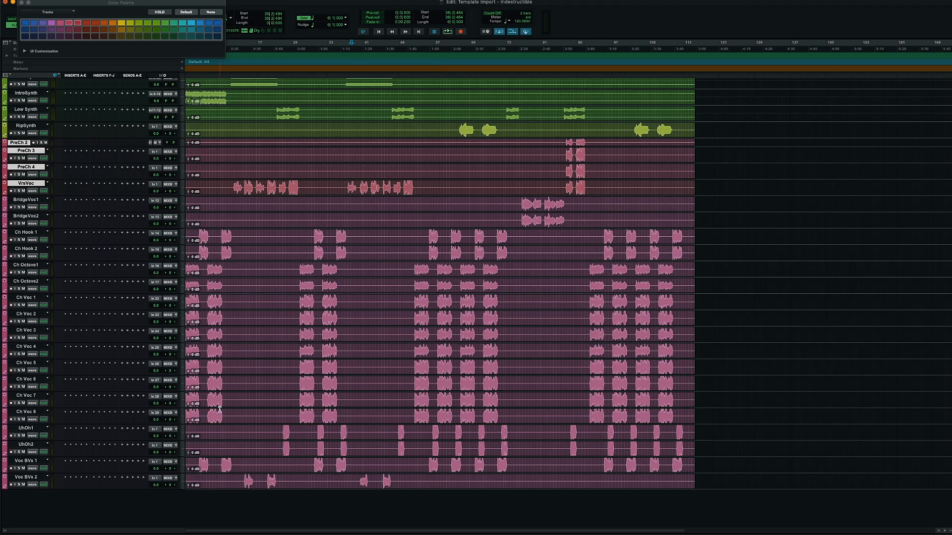
Close the Color Palette window
{"action": "scroll", "coordinate": [393, 370], "scroll_direction": "up", "scroll_amount": 1}
{"action": "scroll", "coordinate": [393, 370], "scroll_direction": "up", "scroll_amount": 10}
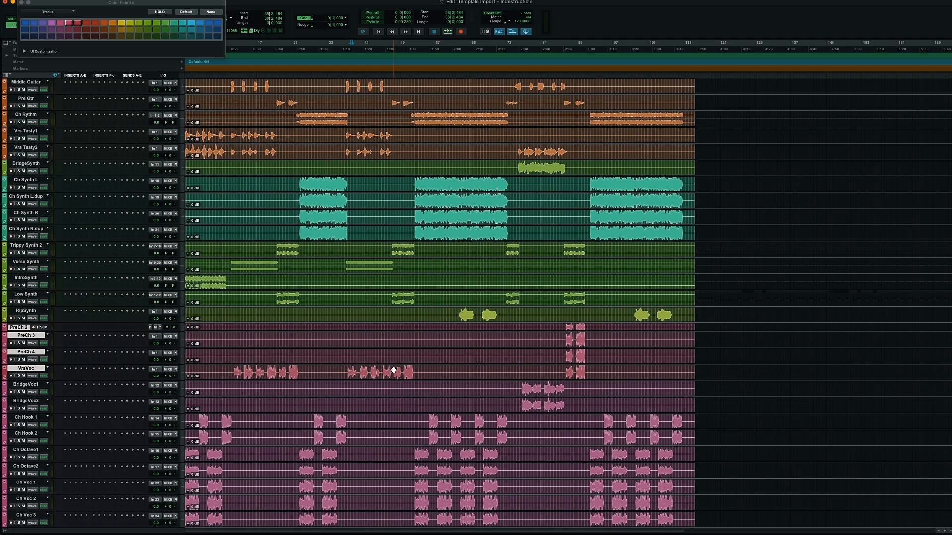
{"action": "scroll", "coordinate": [261, 155], "scroll_direction": "up", "scroll_amount": 6}
{"action": "scroll", "coordinate": [263, 158], "scroll_direction": "up", "scroll_amount": 1}
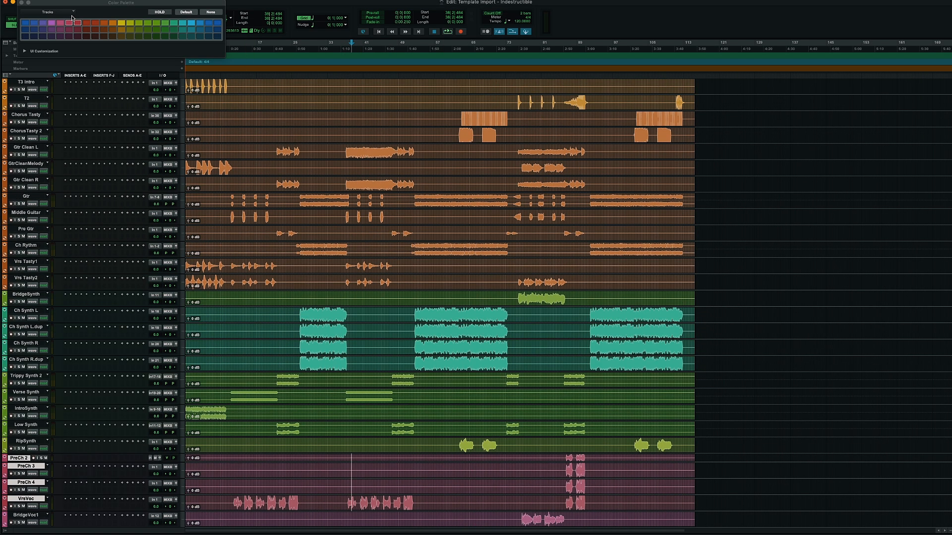
{"action": "left_click", "coordinate": [21, 3]}
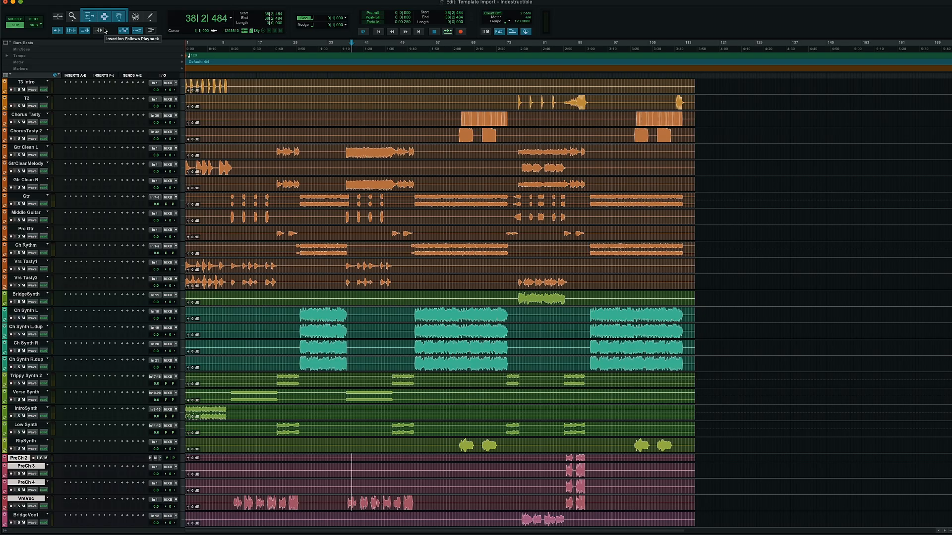
Select a passage in the first drum section across BD Out, BD PAR, BD Sample and BD in
{"action": "scroll", "coordinate": [351, 179], "scroll_direction": "up", "scroll_amount": 14}
{"action": "scroll", "coordinate": [352, 179], "scroll_direction": "up", "scroll_amount": 8}
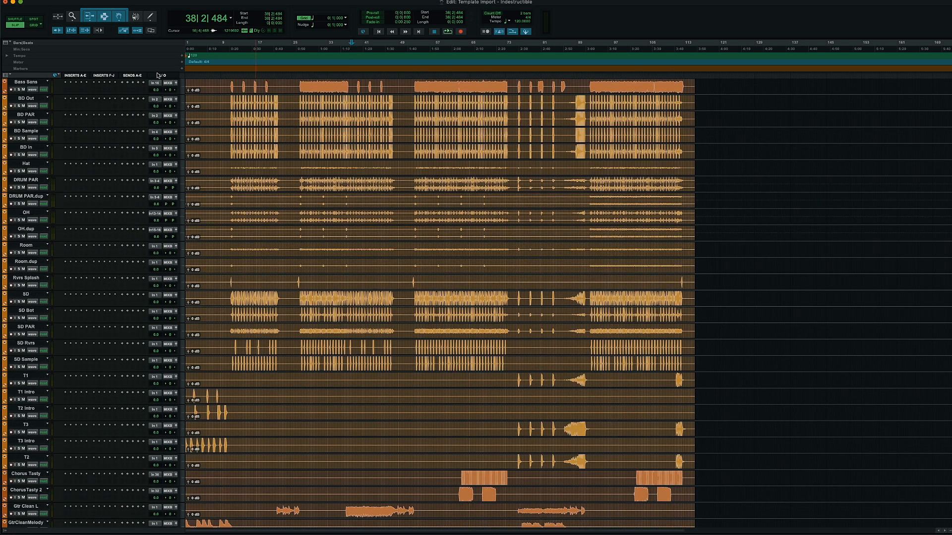
{"action": "left_click", "coordinate": [21, 99]}
{"action": "left_click_drag", "start_coordinate": [238, 97], "coordinate": [268, 154]}
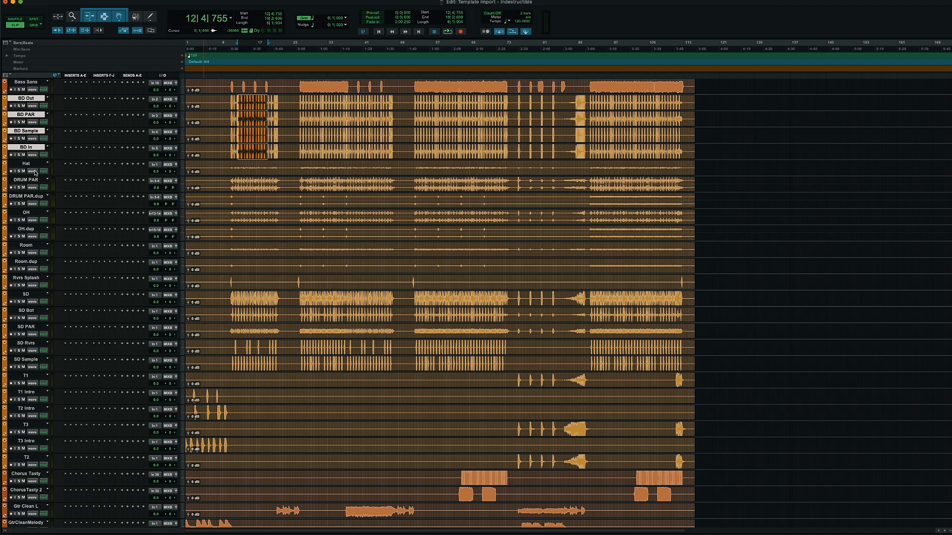
Move SD, SD Bot, SD PAR, SD Rvrs and SD Sample together up between BD in and Hat
{"action": "left_click", "coordinate": [28, 294]}
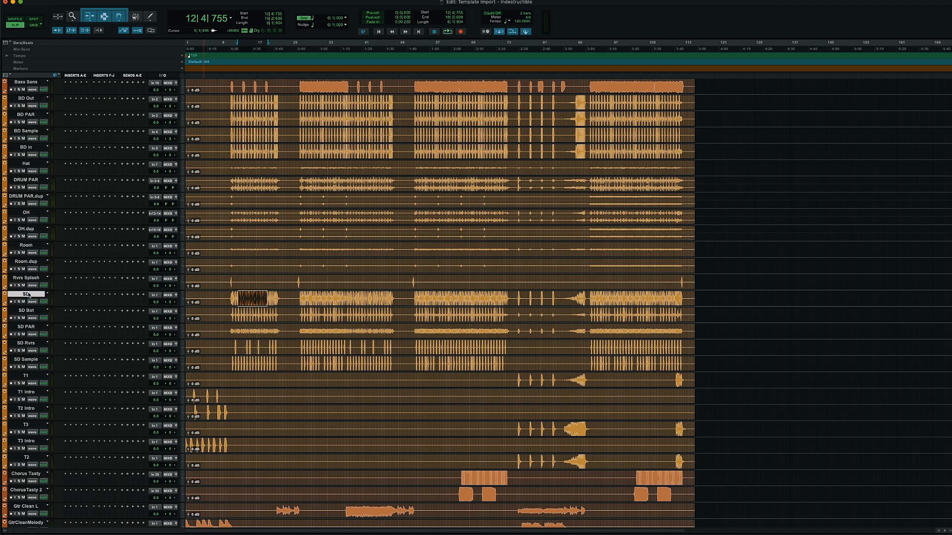
{"action": "left_click", "coordinate": [31, 310], "text": "shift"}
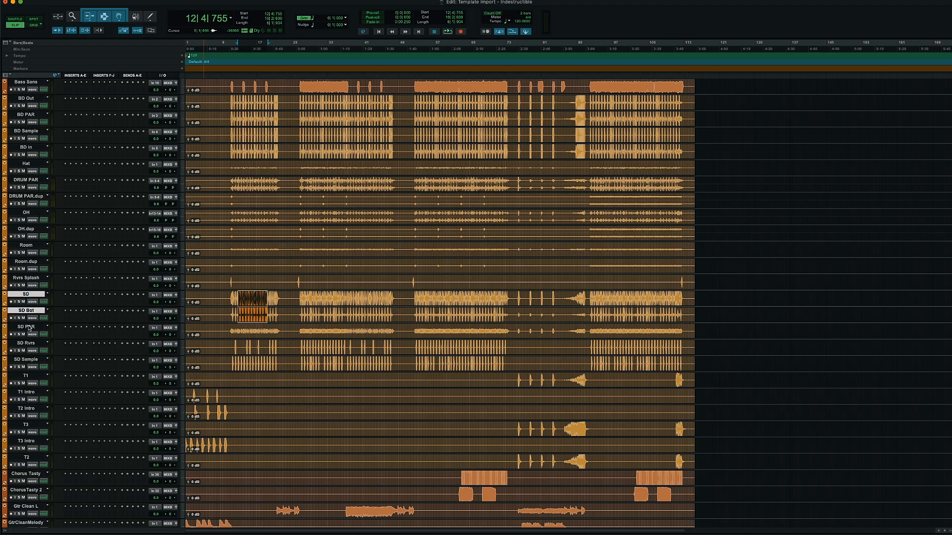
{"action": "left_click", "coordinate": [29, 328], "text": "shift"}
{"action": "left_click", "coordinate": [26, 344], "text": "shift"}
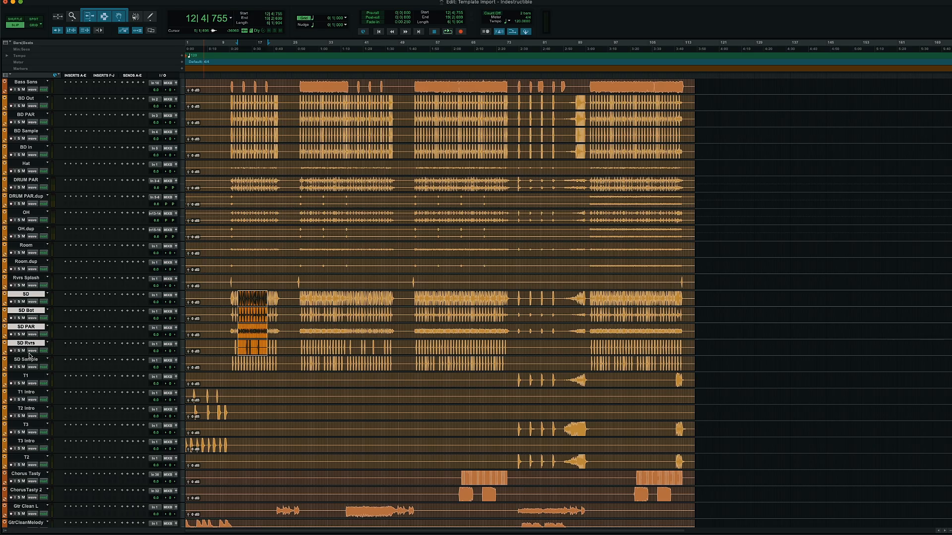
{"action": "left_click", "coordinate": [30, 360], "text": "shift"}
{"action": "left_click_drag", "start_coordinate": [26, 296], "coordinate": [26, 164]}
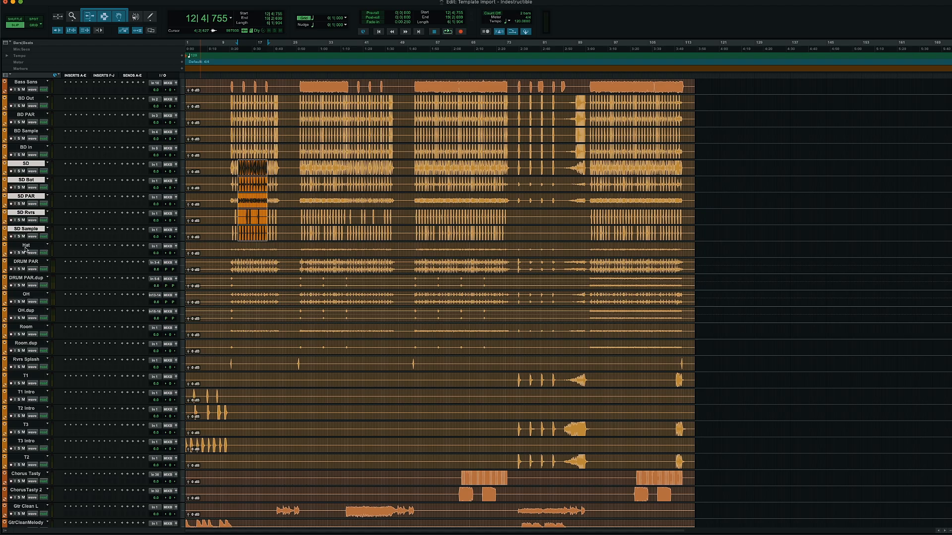
Place T2 between T1 Intro and T2 Intro, and move all six tom tracks together up directly below Hat
{"action": "left_click", "coordinate": [25, 376]}
{"action": "mouse_move", "coordinate": [28, 393]}
{"action": "left_mouse_down"}
{"action": "mouse_move", "coordinate": [24, 457]}
{"action": "mouse_move", "coordinate": [27, 410]}
{"action": "left_mouse_up"}
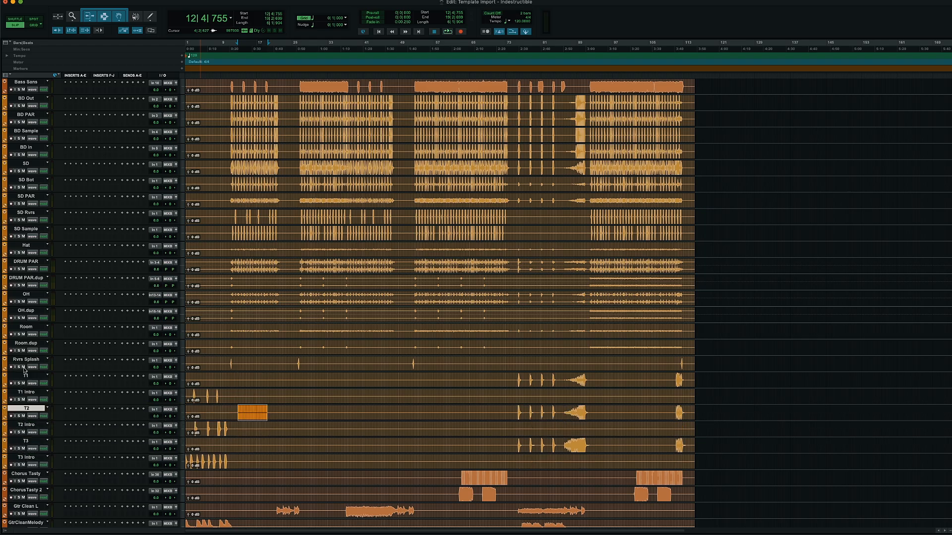
{"action": "left_click", "coordinate": [26, 377]}
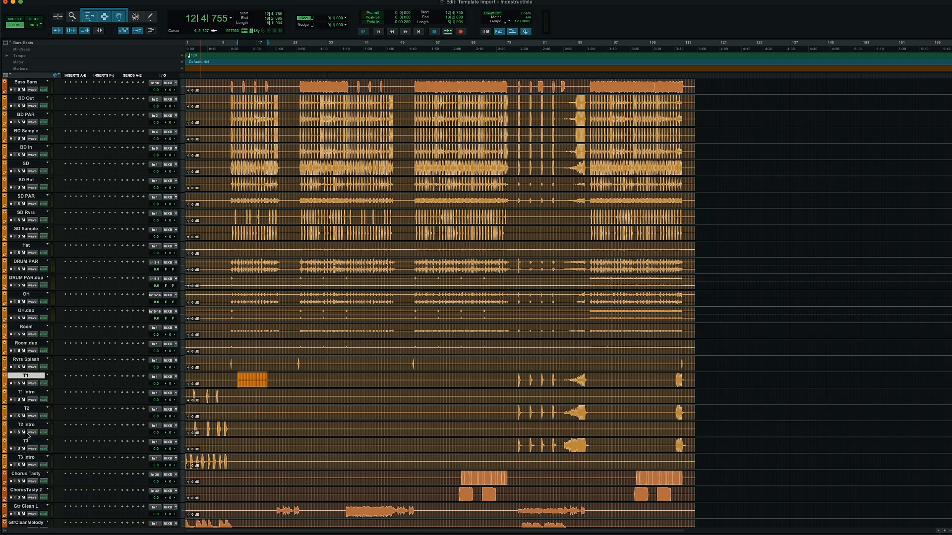
{"action": "left_click", "coordinate": [25, 458], "text": "shift"}
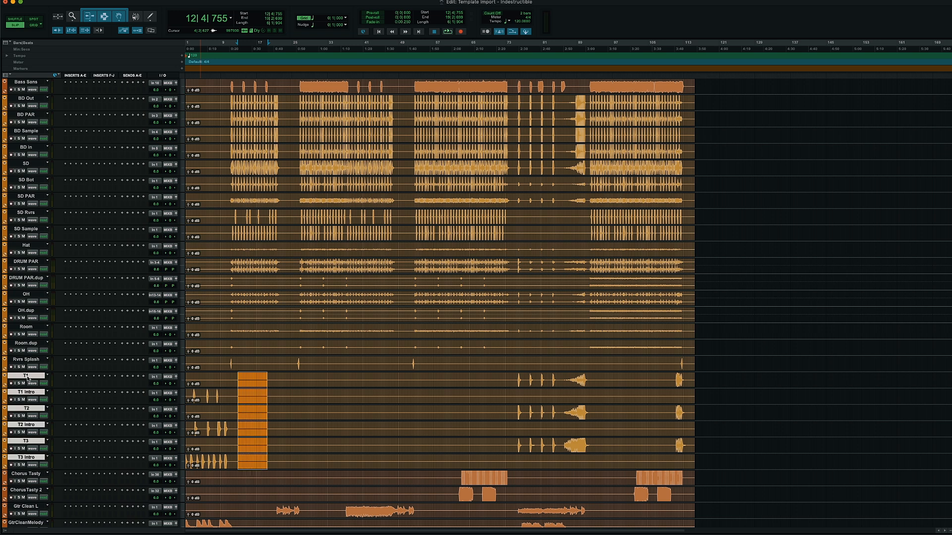
{"action": "left_click_drag", "start_coordinate": [27, 378], "coordinate": [38, 268]}
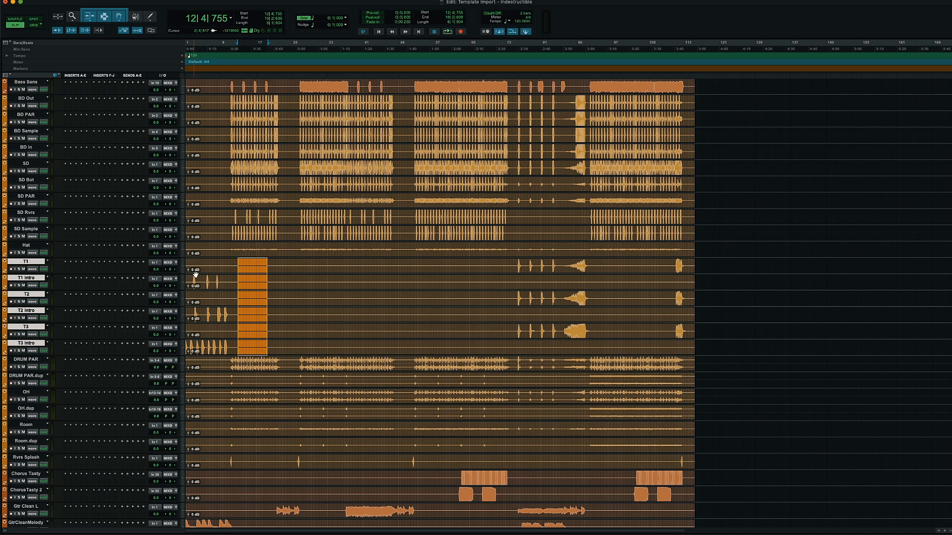
Move OH directly above DRUM PAR and select a passage around bar 11 across DRUM PAR.dup through Rvrs Splash
{"action": "scroll", "coordinate": [318, 299], "scroll_direction": "down", "scroll_amount": 5}
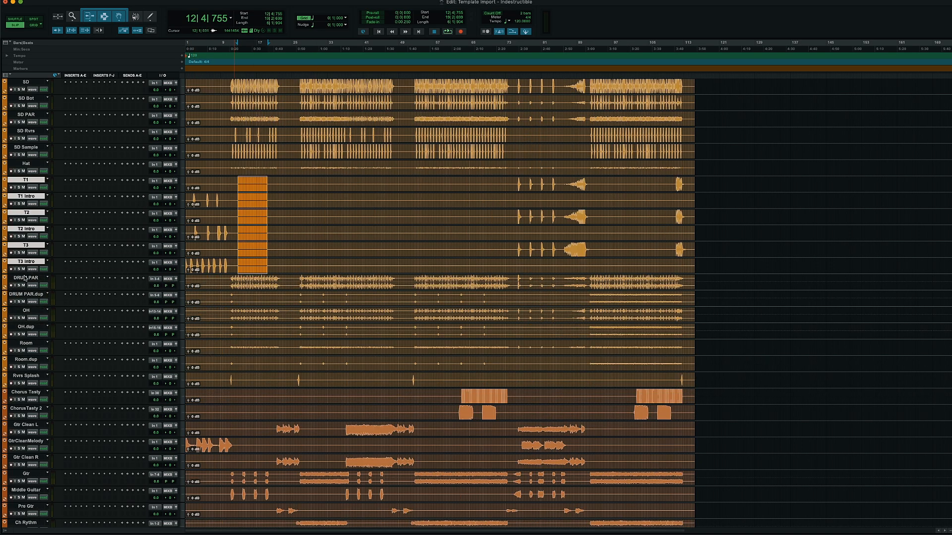
{"action": "left_click_drag", "start_coordinate": [28, 311], "coordinate": [28, 277]}
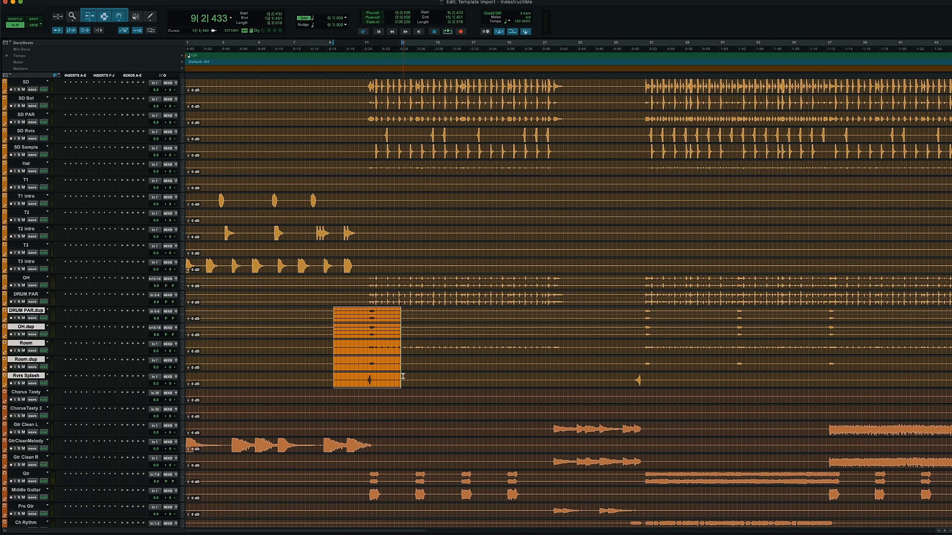
{"action": "left_click_drag", "start_coordinate": [402, 376], "coordinate": [357, 309]}
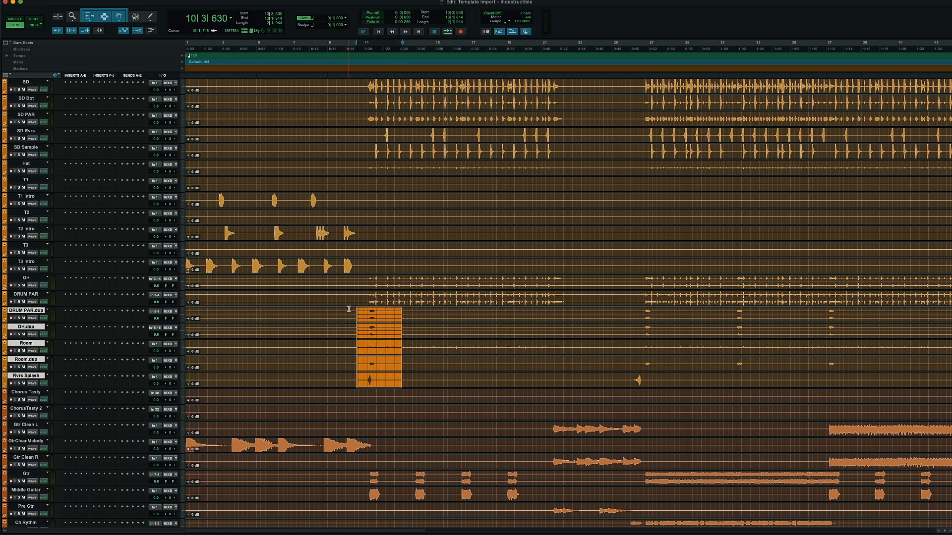
Audition the soloed DRUM PAR and DRUM PAR.dup tracks from bar 14 and clear their solos
{"action": "left_click", "coordinate": [423, 297]}
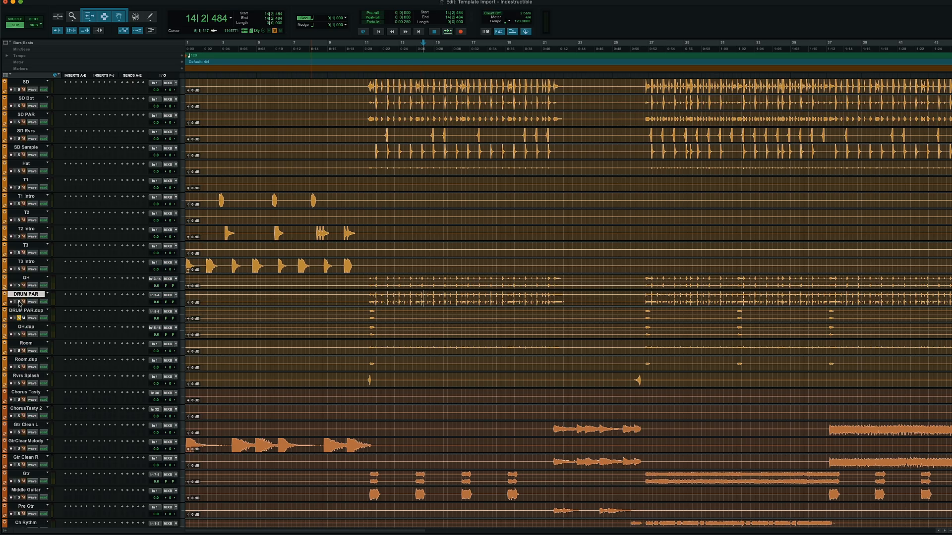
{"action": "key", "text": "space"}
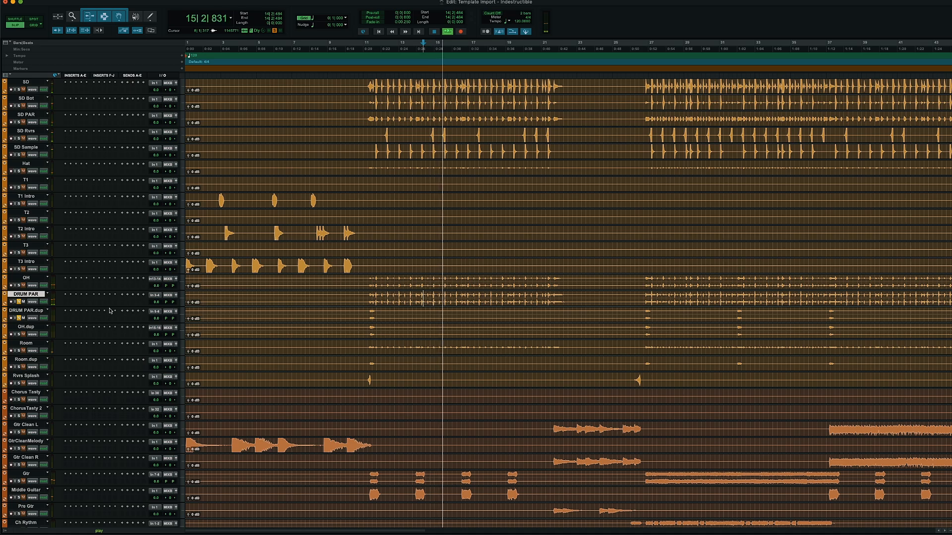
{"action": "key", "text": "space"}
{"action": "left_click", "coordinate": [18, 318]}
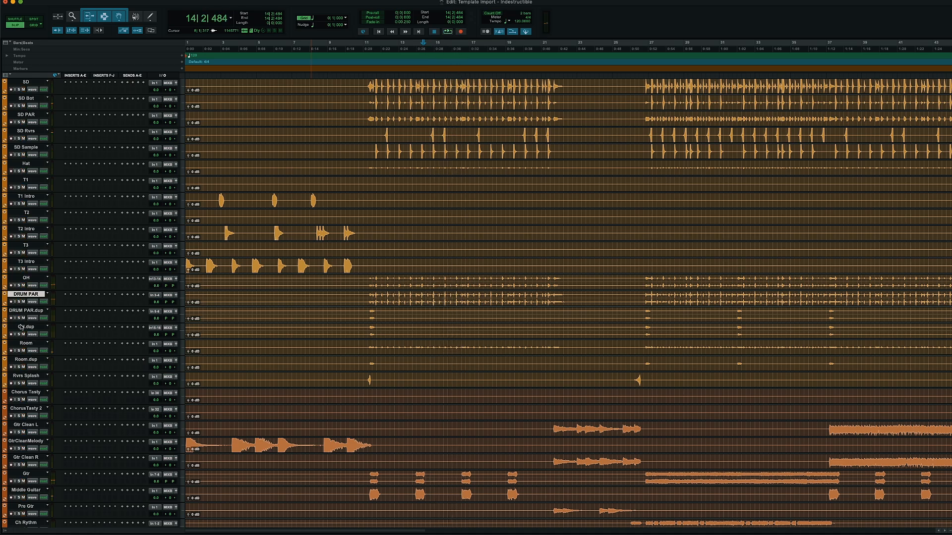
Solo OH.dup, play its short hit at bar 11 and clear the solo
{"action": "left_click", "coordinate": [18, 334]}
{"action": "left_click_drag", "start_coordinate": [366, 330], "coordinate": [378, 327]}
{"action": "key", "text": "space"}
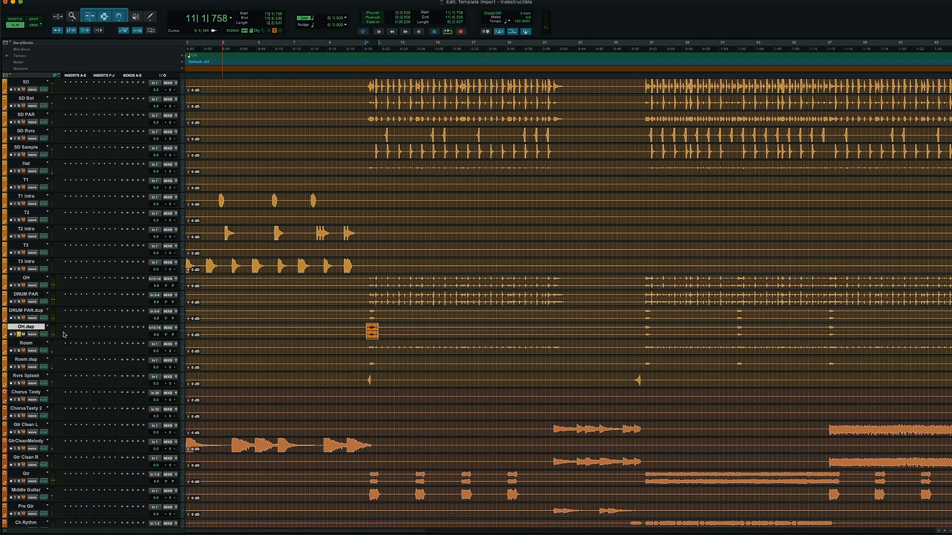
{"action": "left_click", "coordinate": [18, 334]}
Solo the Room track and play it from bar 11
{"action": "left_click", "coordinate": [29, 343]}
{"action": "left_click", "coordinate": [19, 350]}
{"action": "key", "text": "space"}
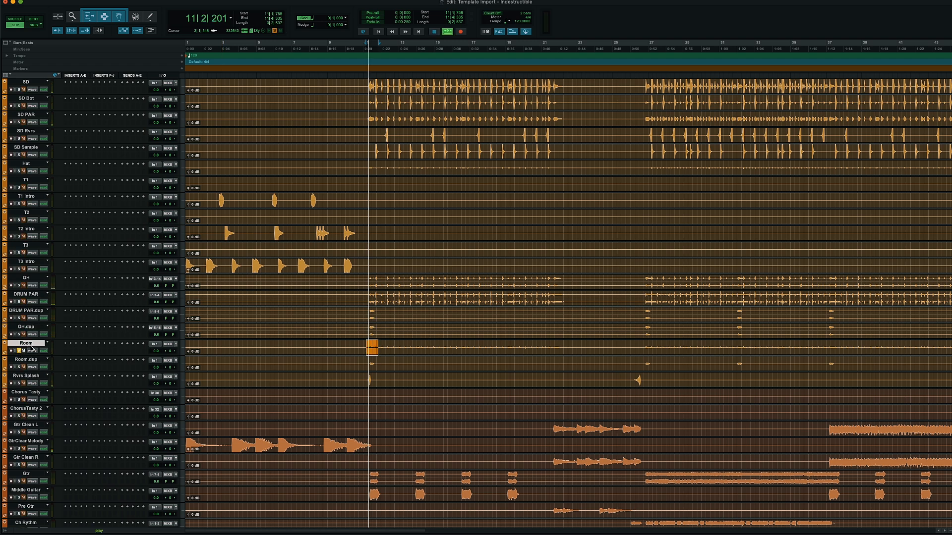
{"action": "key", "text": "space"}
Move the Room track up between OH and DRUM PAR and audition it from bar 12
{"action": "left_click_drag", "start_coordinate": [35, 345], "coordinate": [39, 298]}
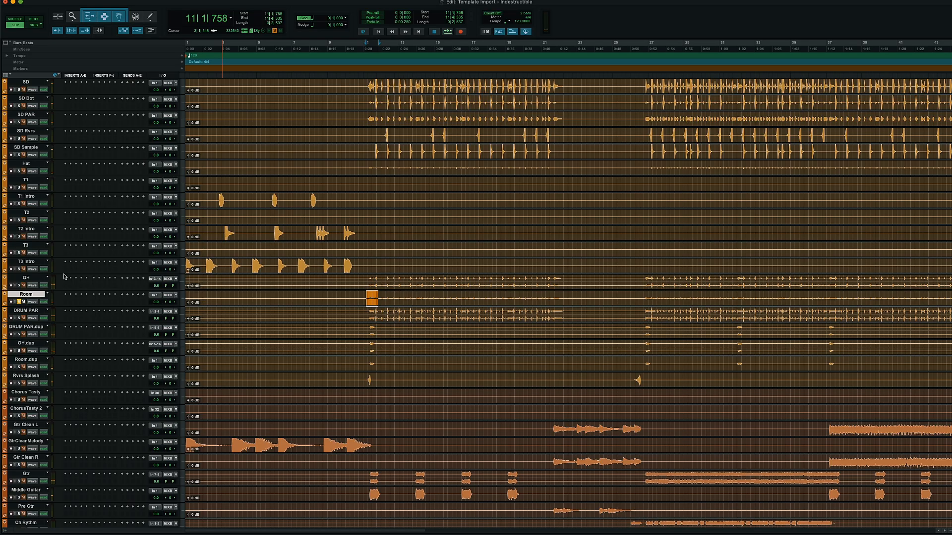
{"action": "left_click", "coordinate": [392, 292]}
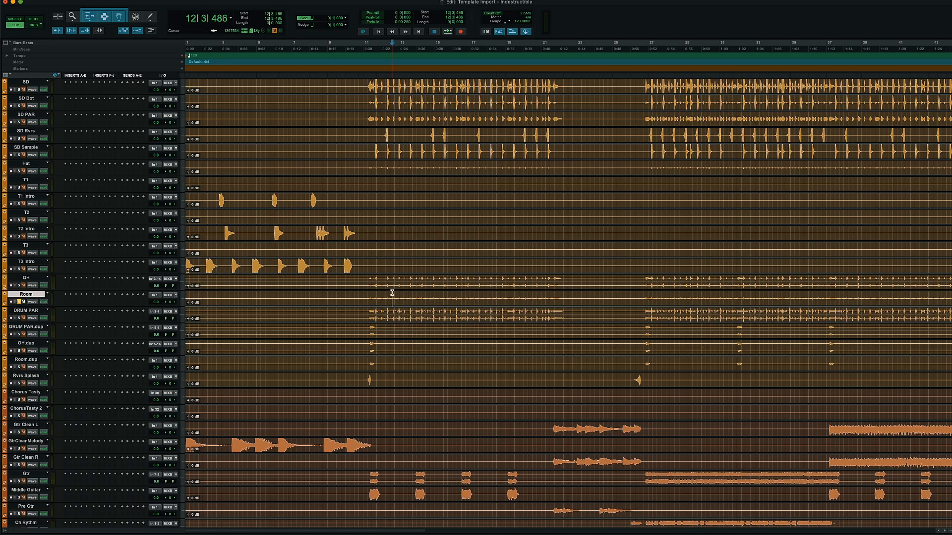
{"action": "key", "text": "space"}
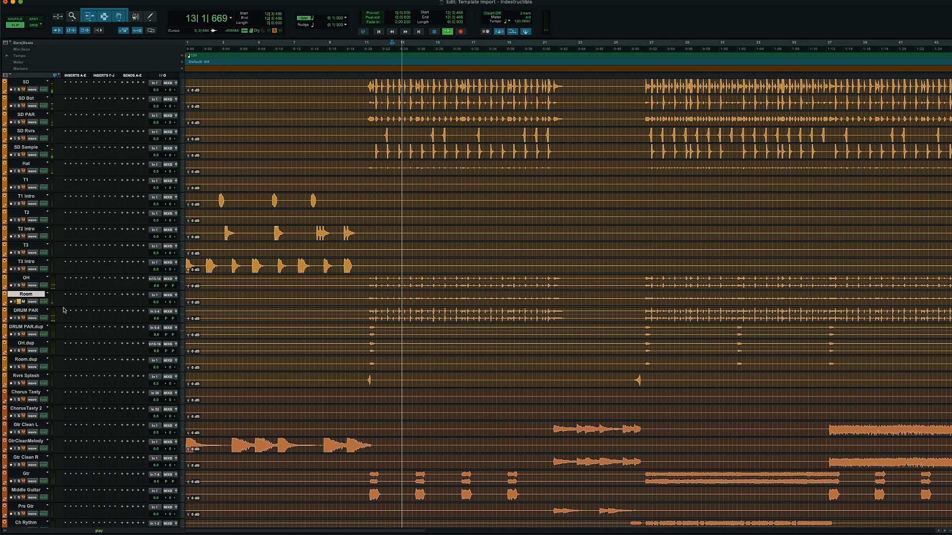
{"action": "key", "text": "space"}
Move BridgeSynth down between Ch Synth R.dup and Trippy Synth 2
{"action": "scroll", "coordinate": [257, 322], "scroll_direction": "down", "scroll_amount": 5}
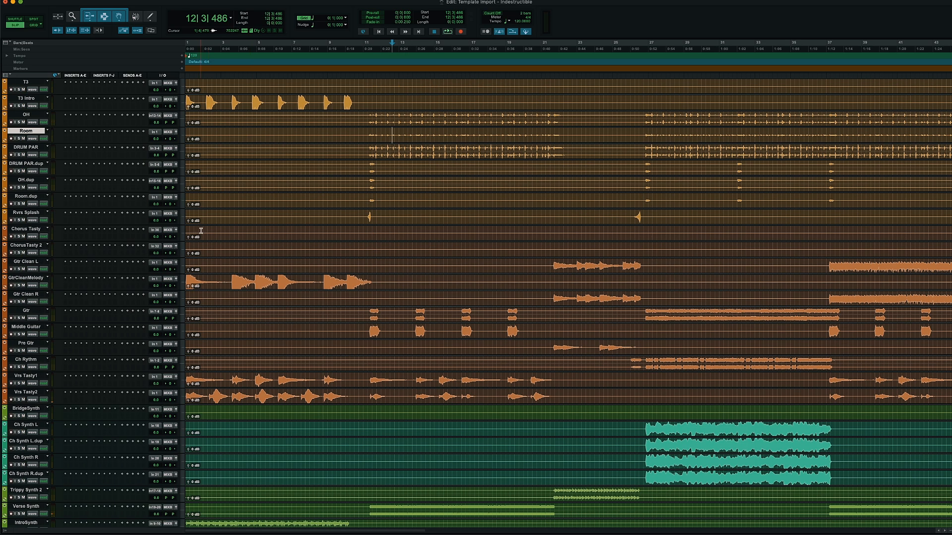
{"action": "left_click_drag", "start_coordinate": [201, 231], "coordinate": [259, 298]}
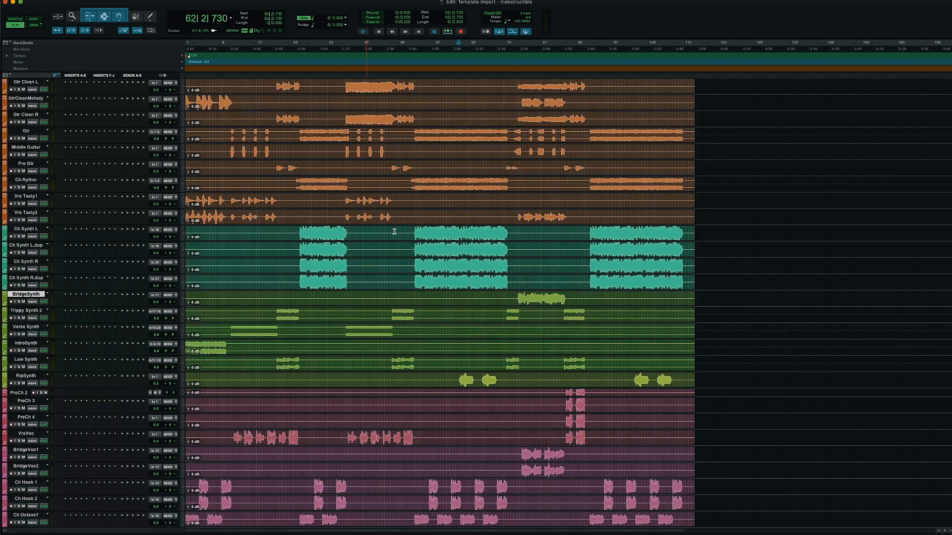
{"action": "scroll", "coordinate": [408, 232], "scroll_direction": "down", "scroll_amount": 5}
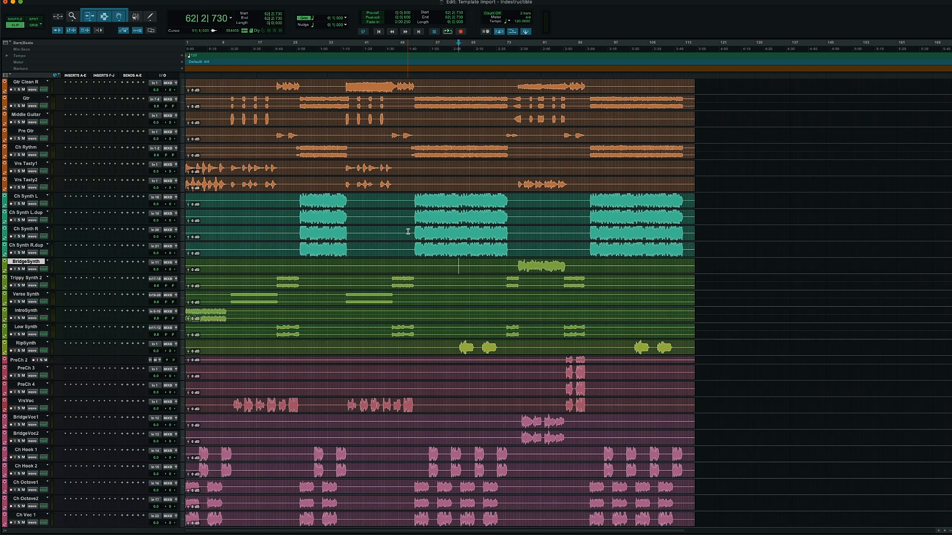
{"action": "scroll", "coordinate": [408, 232], "scroll_direction": "down", "scroll_amount": 5}
Solo the five Bass tracks from Bass Amp to Bass Sans and play their clips from bar 52 to 74
{"action": "scroll", "coordinate": [392, 235], "scroll_direction": "up", "scroll_amount": 20}
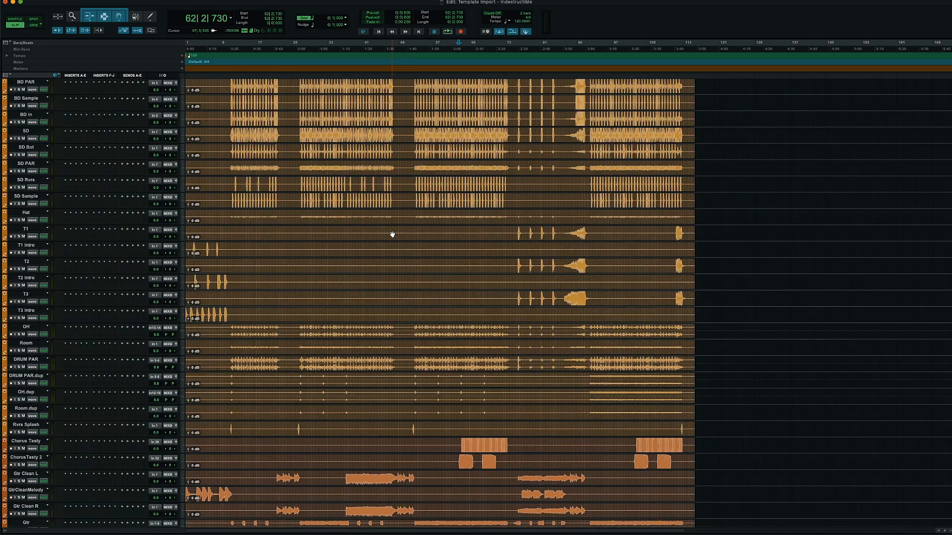
{"action": "scroll", "coordinate": [392, 234], "scroll_direction": "up", "scroll_amount": 10}
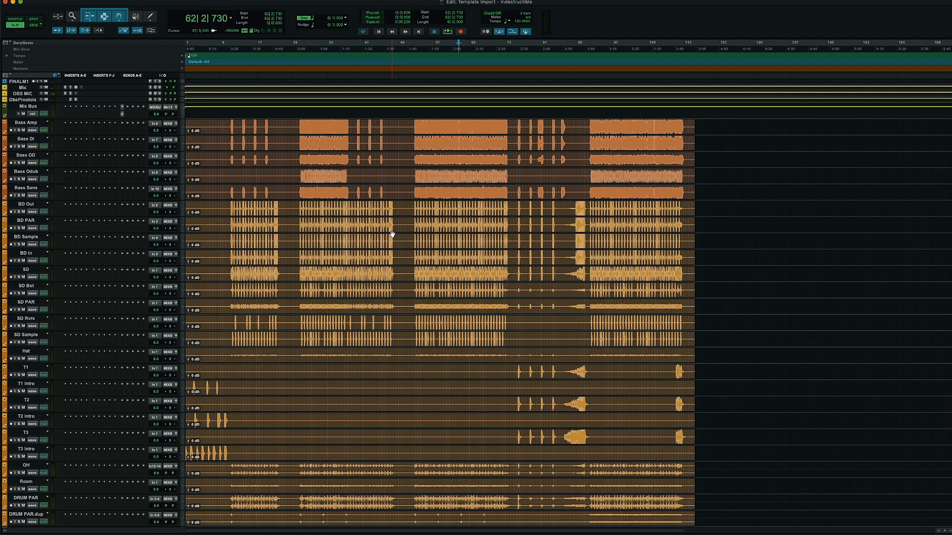
{"action": "left_click", "coordinate": [28, 125]}
{"action": "left_click", "coordinate": [31, 190], "text": "shift"}
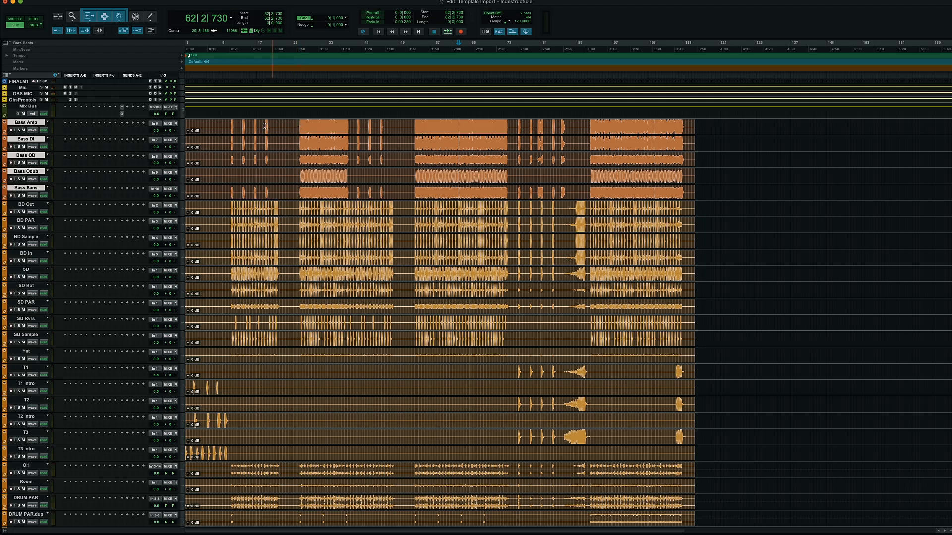
{"action": "left_click", "coordinate": [300, 121]}
{"action": "left_click_drag", "start_coordinate": [299, 122], "coordinate": [351, 196]}
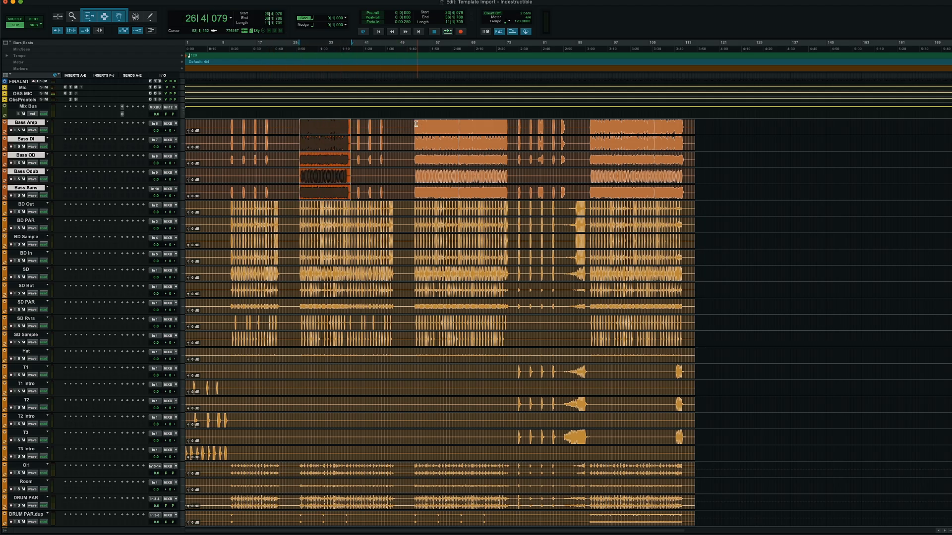
{"action": "left_click_drag", "start_coordinate": [413, 122], "coordinate": [508, 184]}
{"action": "key", "text": "shift+s"}
{"action": "key", "text": "space"}
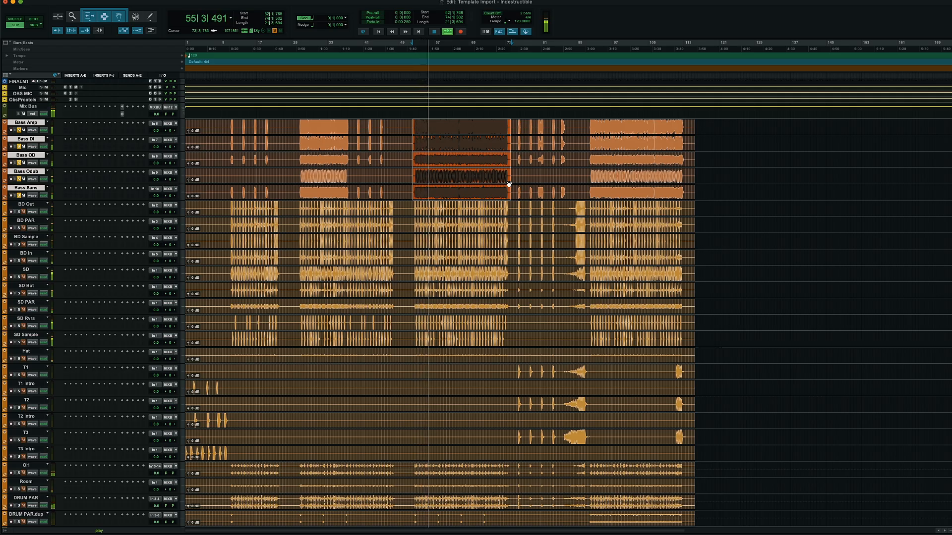
{"action": "key", "text": "space"}
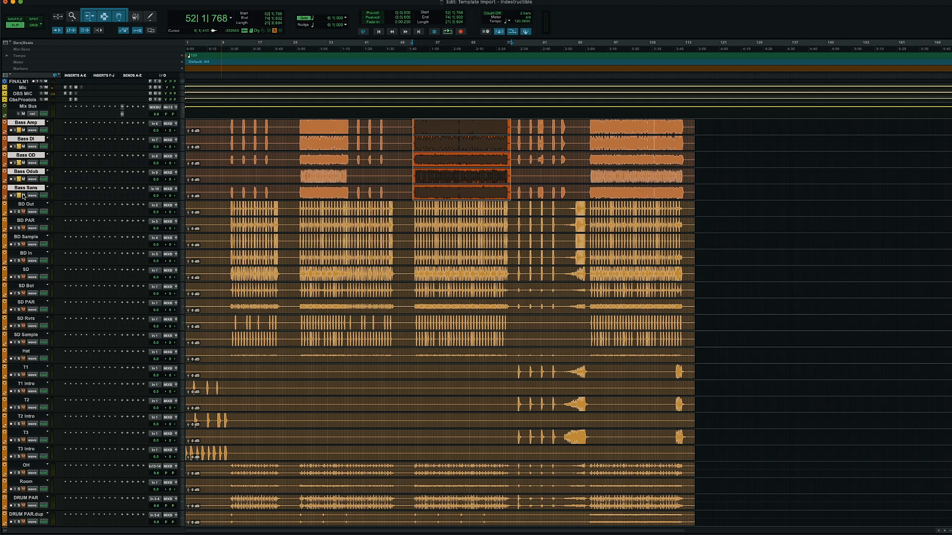
Route the outputs of the five Bass tracks to the BASS COMP (Stereo) bus
{"action": "left_click", "coordinate": [167, 192]}
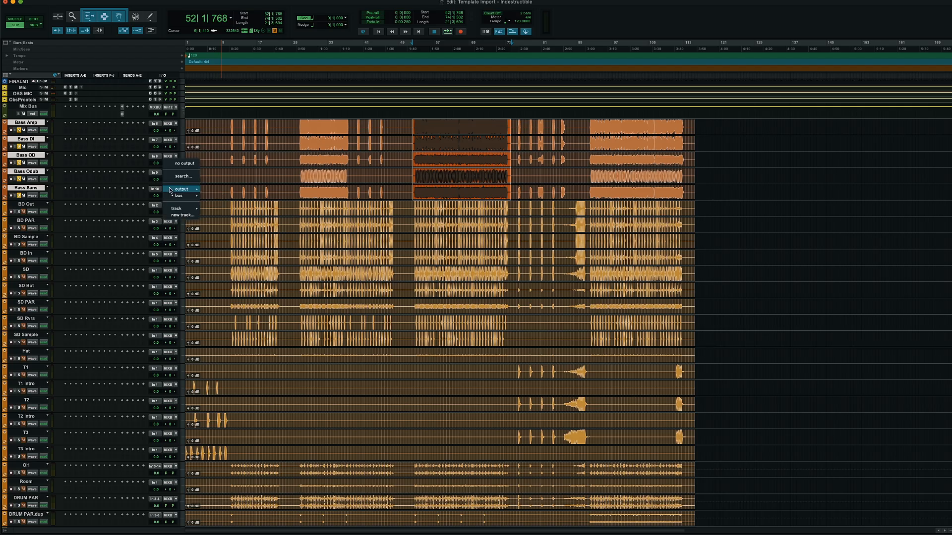
{"action": "mouse_move", "coordinate": [179, 195]}
{"action": "mouse_move", "coordinate": [233, 197]}
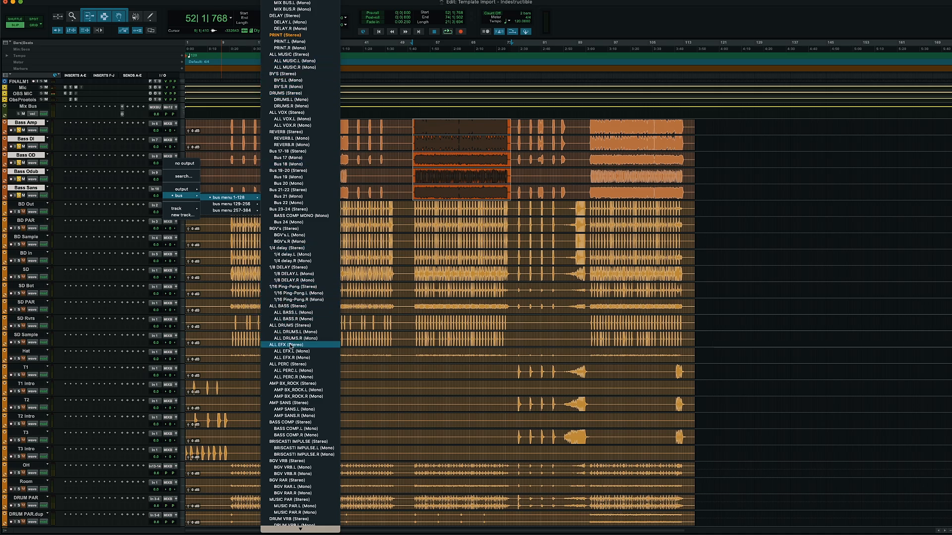
{"action": "left_click", "coordinate": [292, 422]}
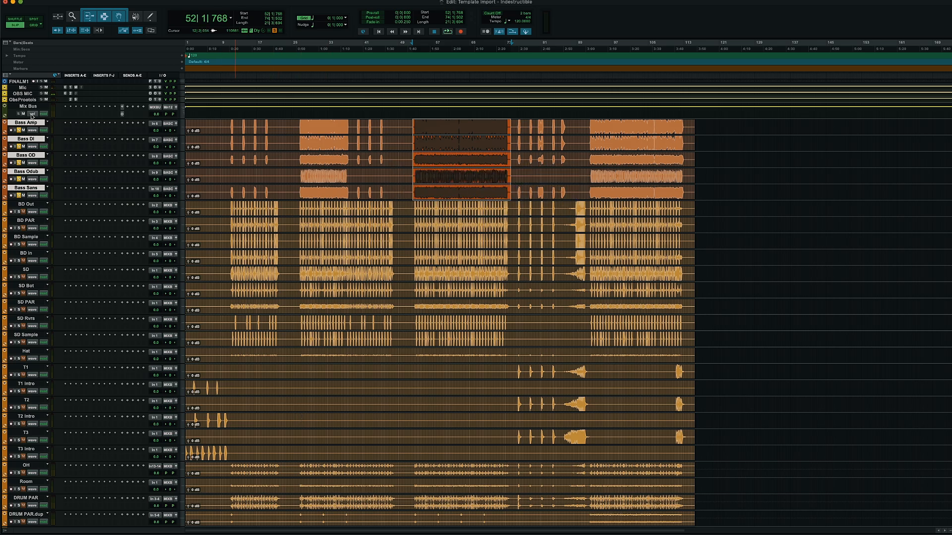
{"action": "key", "text": "Delete"}
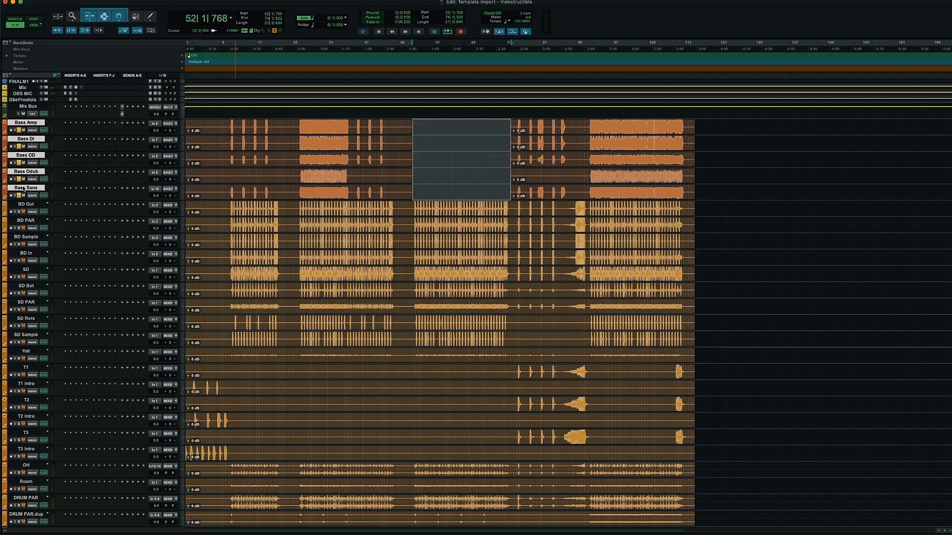
{"action": "key", "text": "super+z"}
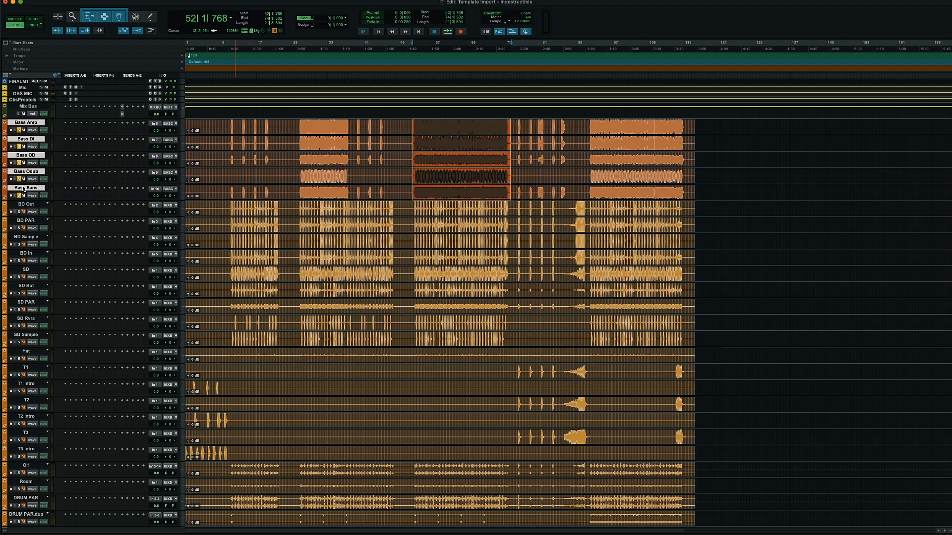
Create one mono Aux Input track named Bass Comp below the Bass tracks
{"action": "key", "text": "super+shift+n"}
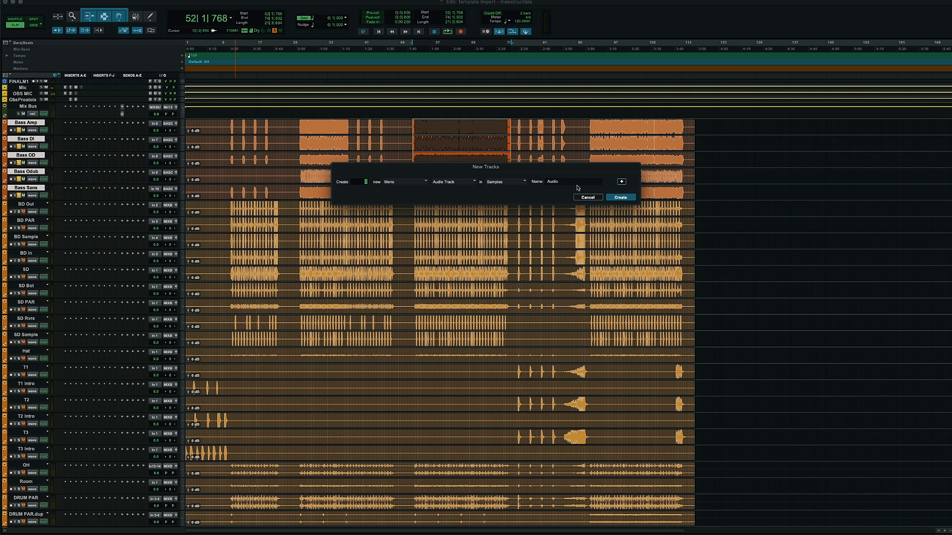
{"action": "left_click_drag", "start_coordinate": [569, 182], "coordinate": [526, 184]}
{"action": "left_click", "coordinate": [453, 182]}
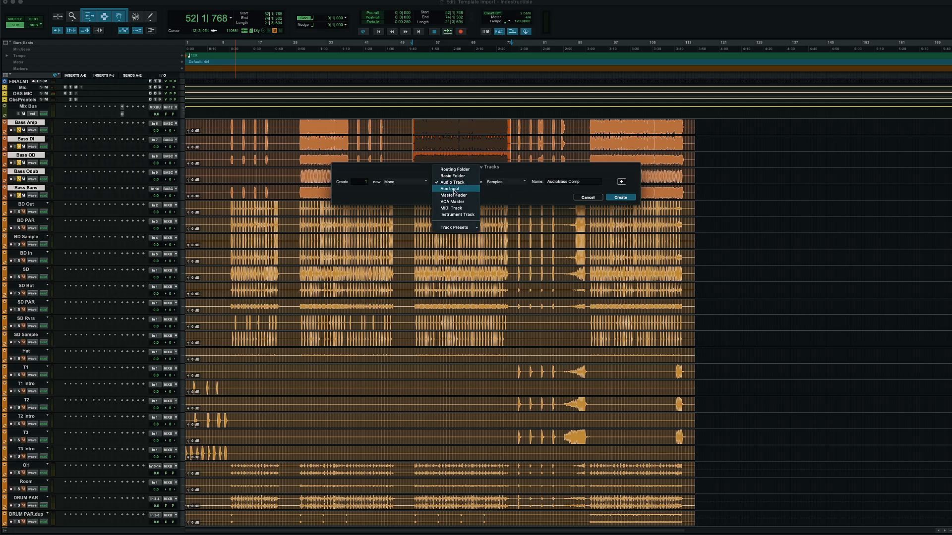
{"action": "left_click", "coordinate": [454, 188]}
{"action": "left_click_drag", "start_coordinate": [569, 182], "coordinate": [536, 178]}
{"action": "type", "text": "B"}
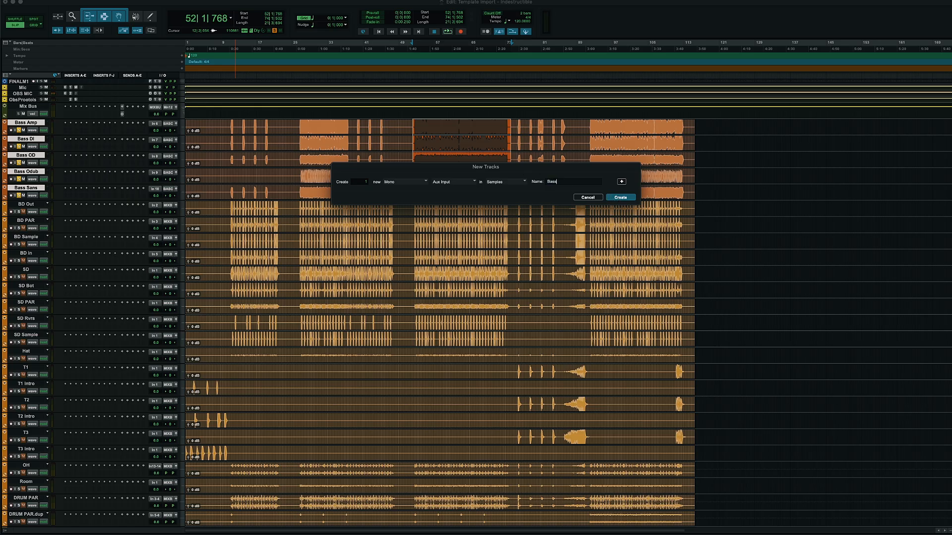
{"action": "left_click", "coordinate": [614, 199]}
{"action": "left_click", "coordinate": [232, 215]}
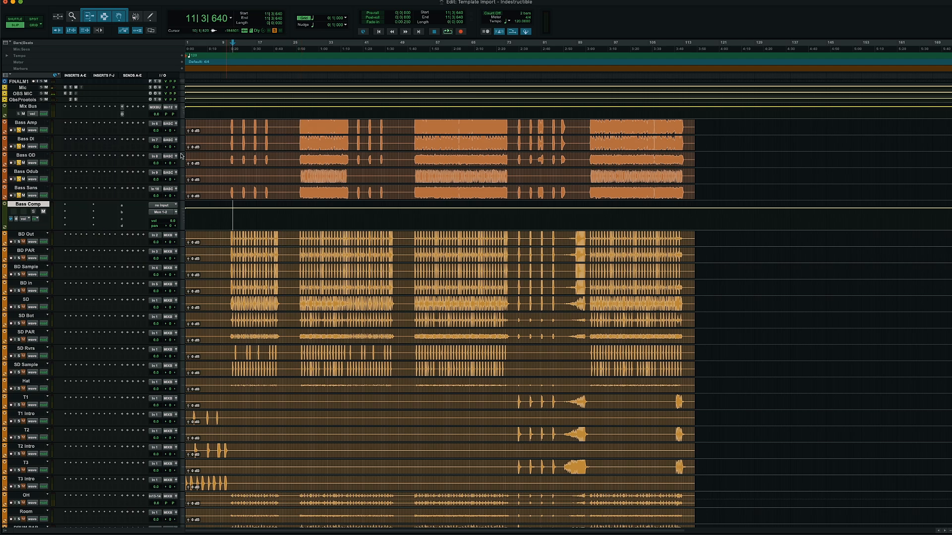
Route BD Out, BD PAR, BD Sample and BD In to a new stereo Aux Input track named Kick Comp
{"action": "left_click", "coordinate": [31, 235]}
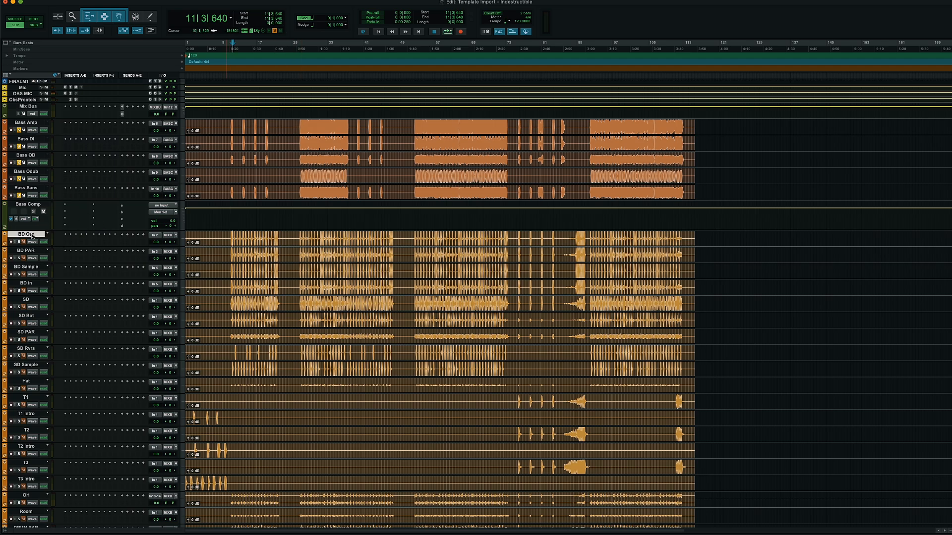
{"action": "left_click", "coordinate": [28, 285], "text": "shift"}
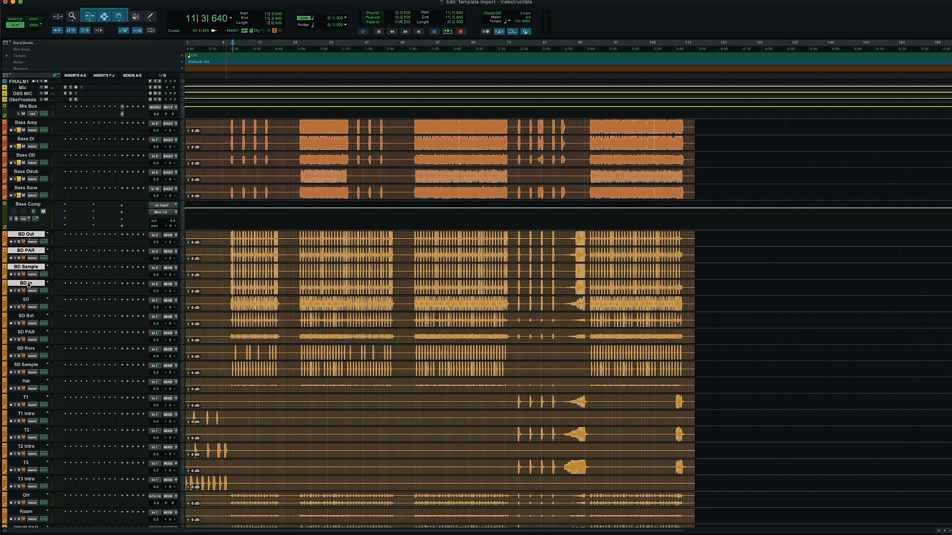
{"action": "left_click", "coordinate": [169, 285]}
{"action": "left_click", "coordinate": [179, 310]}
{"action": "type", "text": "K"}
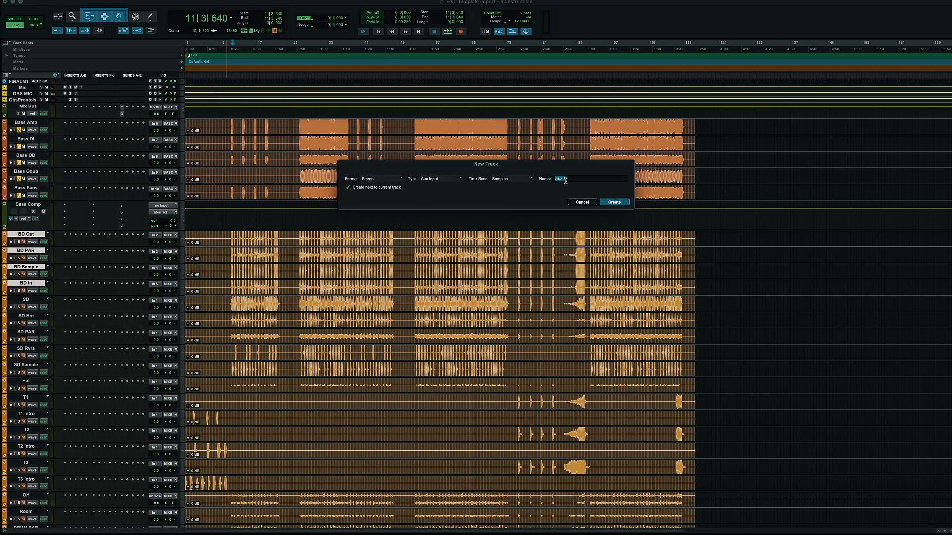
{"action": "type", "text": "ick Comp"}
{"action": "left_click", "coordinate": [614, 203]}
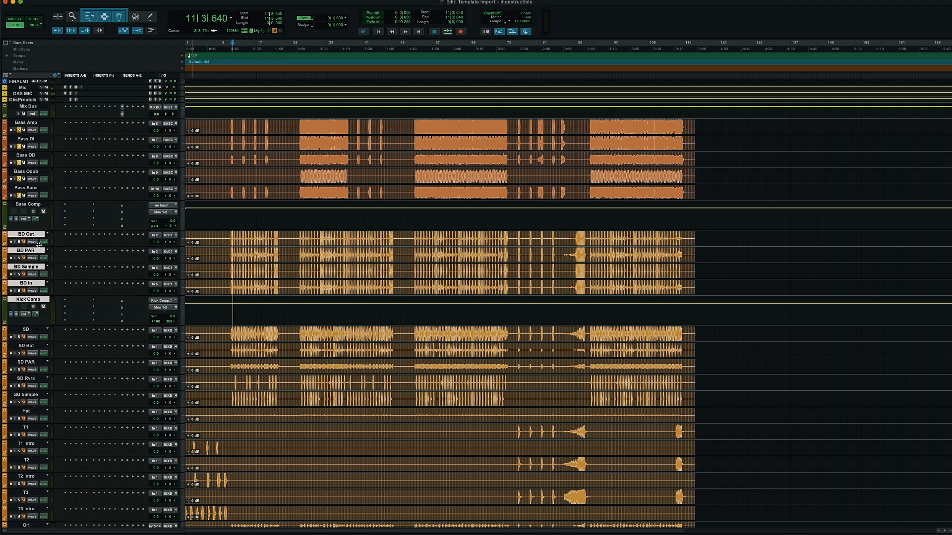
Reduce the Kick Comp track's height slightly and colour the track light blue
{"action": "left_click", "coordinate": [20, 259], "text": "alt"}
{"action": "left_click", "coordinate": [239, 308]}
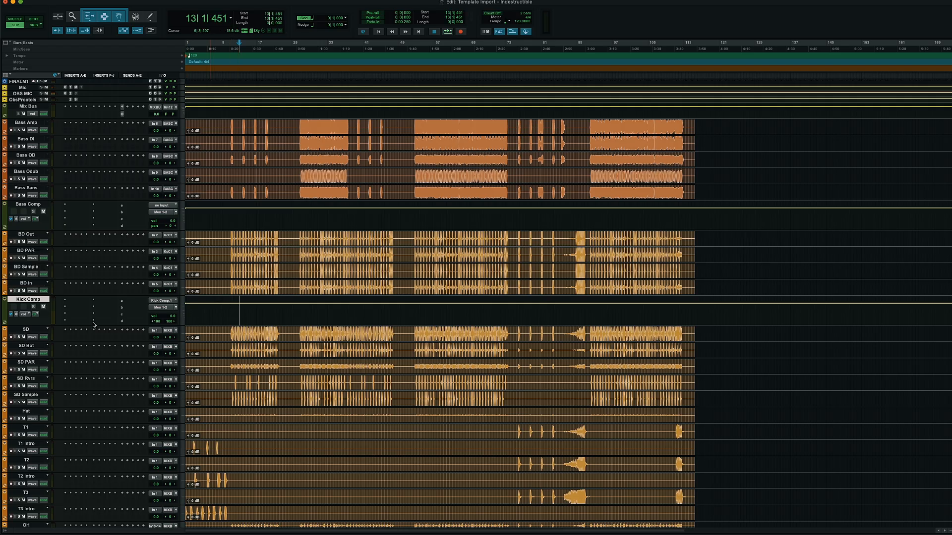
{"action": "left_click_drag", "start_coordinate": [91, 325], "coordinate": [91, 319]}
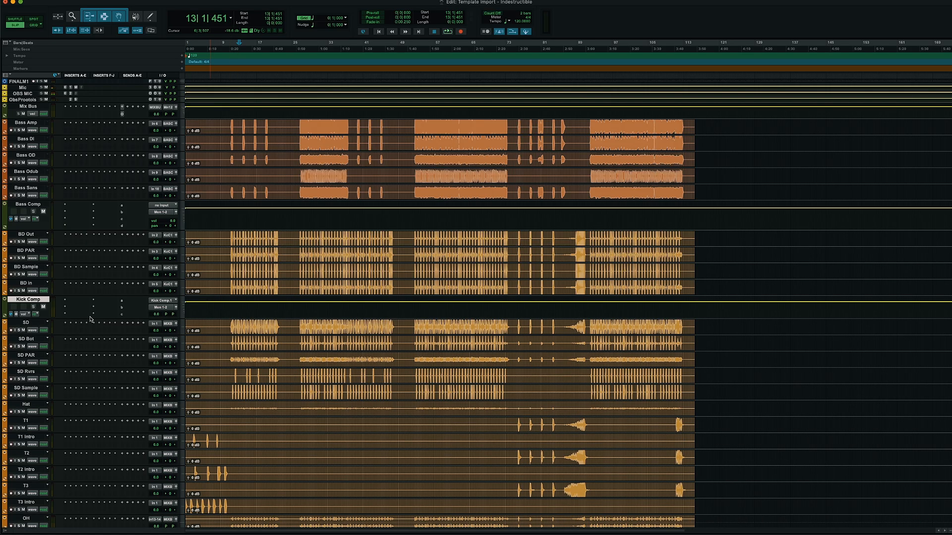
{"action": "double_click", "coordinate": [5, 307]}
{"action": "left_click", "coordinate": [191, 24]}
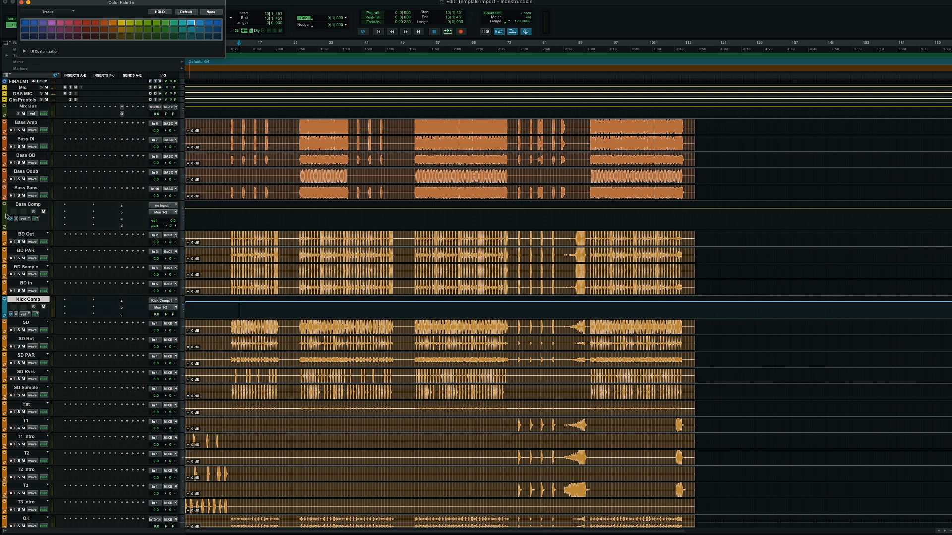
Colour the Bass Comp track light blue to match Kick Comp
{"action": "left_click", "coordinate": [6, 216]}
{"action": "left_click", "coordinate": [192, 24]}
{"action": "left_click", "coordinate": [252, 214]}
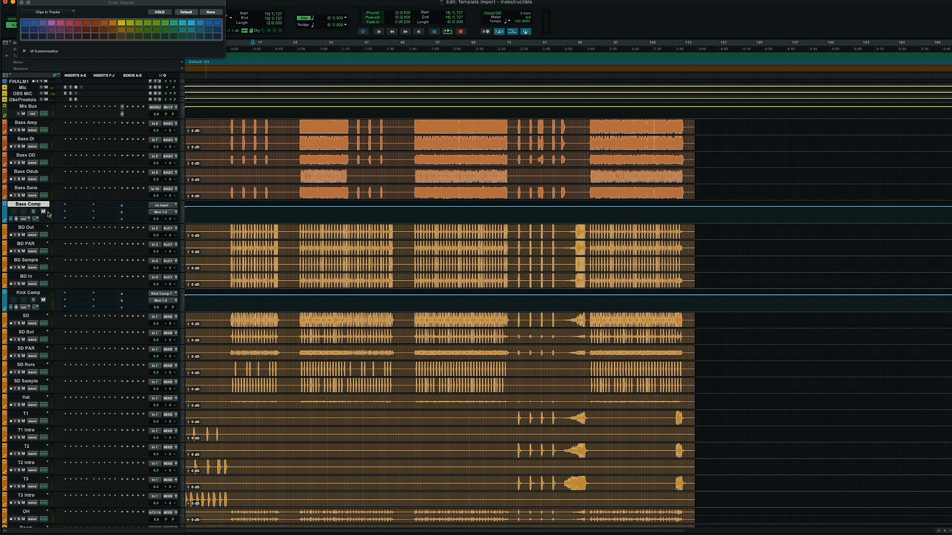
Move Bass Comp up between Mix Bus and Bass Amp, and close the Color Palette
{"action": "left_click_drag", "start_coordinate": [35, 205], "coordinate": [78, 146]}
{"action": "scroll", "coordinate": [315, 213], "scroll_direction": "down", "scroll_amount": 2}
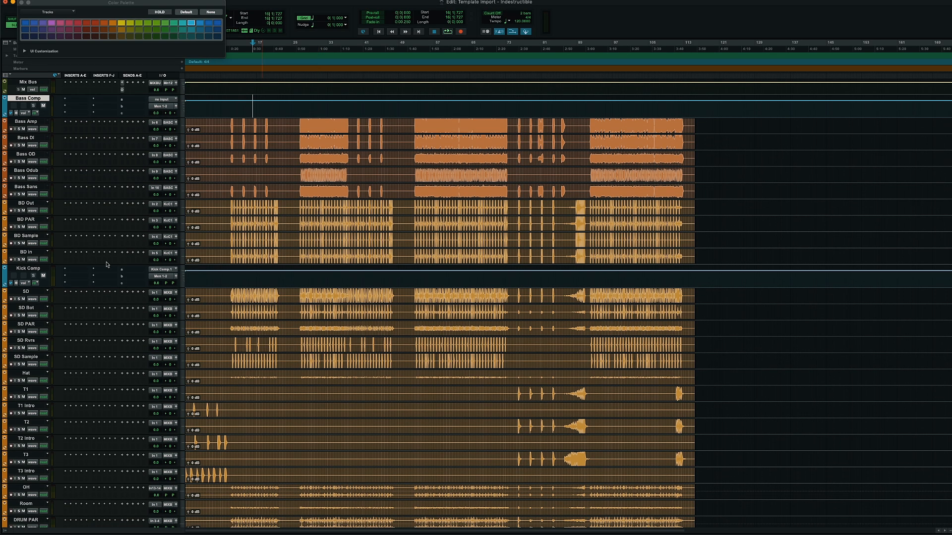
{"action": "left_click", "coordinate": [27, 357]}
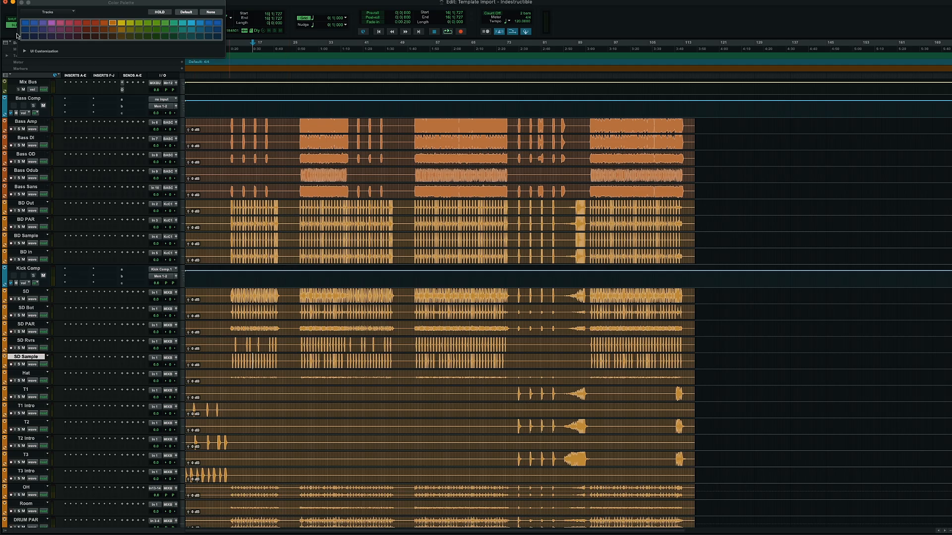
{"action": "left_click", "coordinate": [22, 3]}
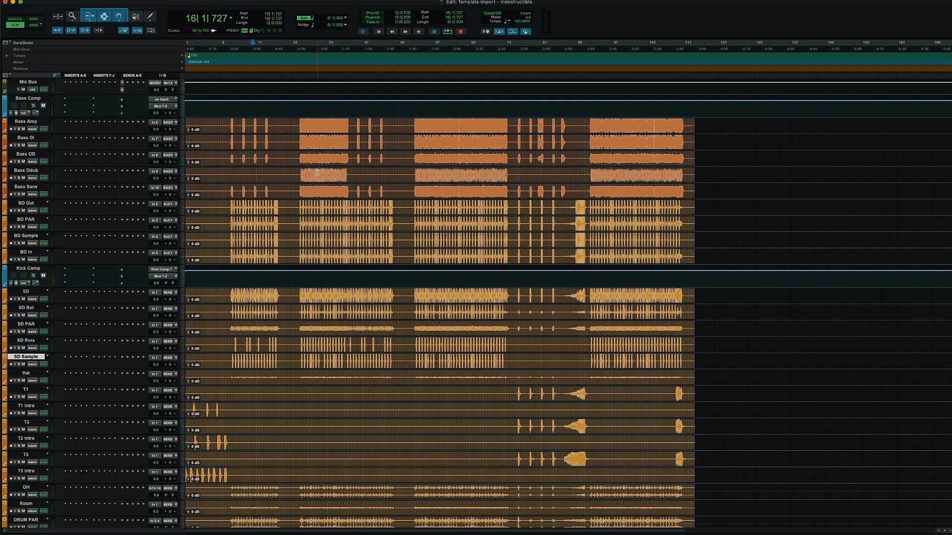
{"action": "key", "text": "t"}
{"action": "key", "text": "r"}
{"action": "key", "text": "t"}
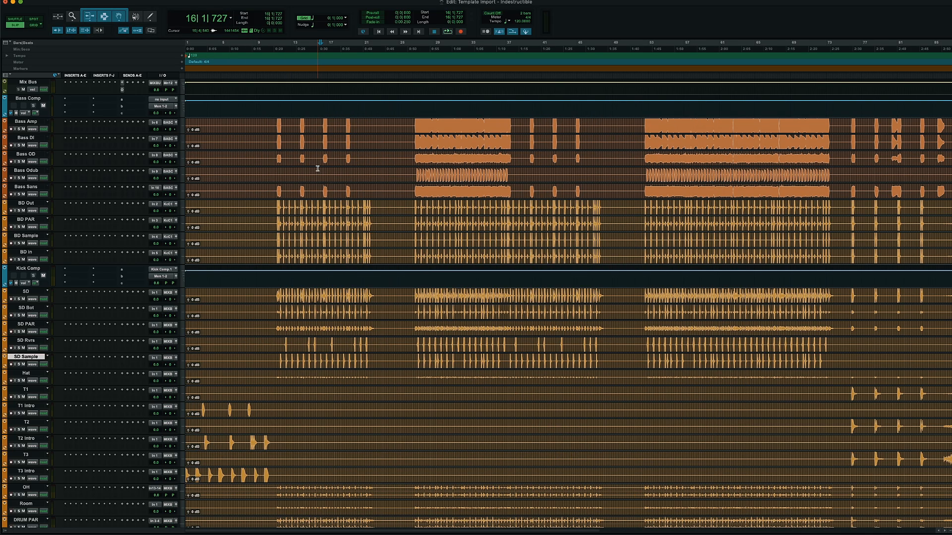
{"action": "key", "text": "r"}
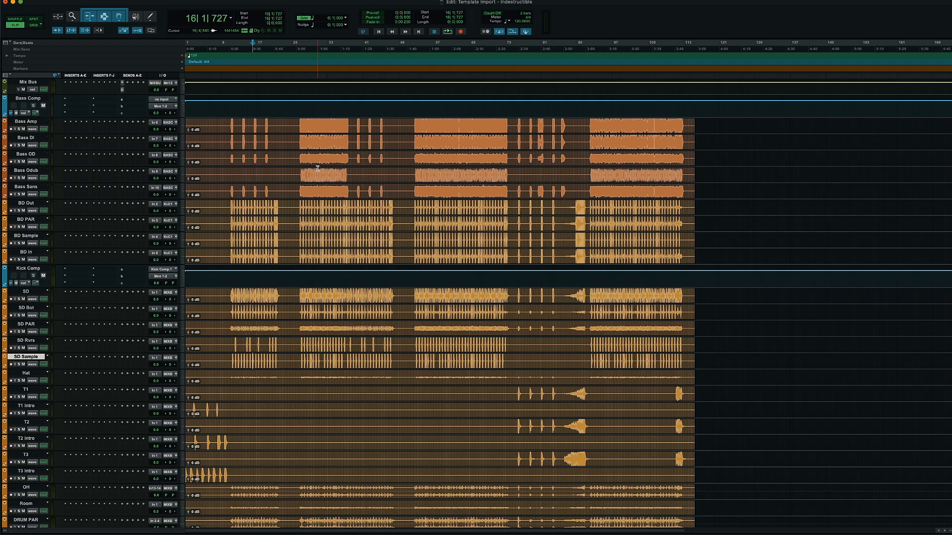
{"action": "key", "text": "t"}
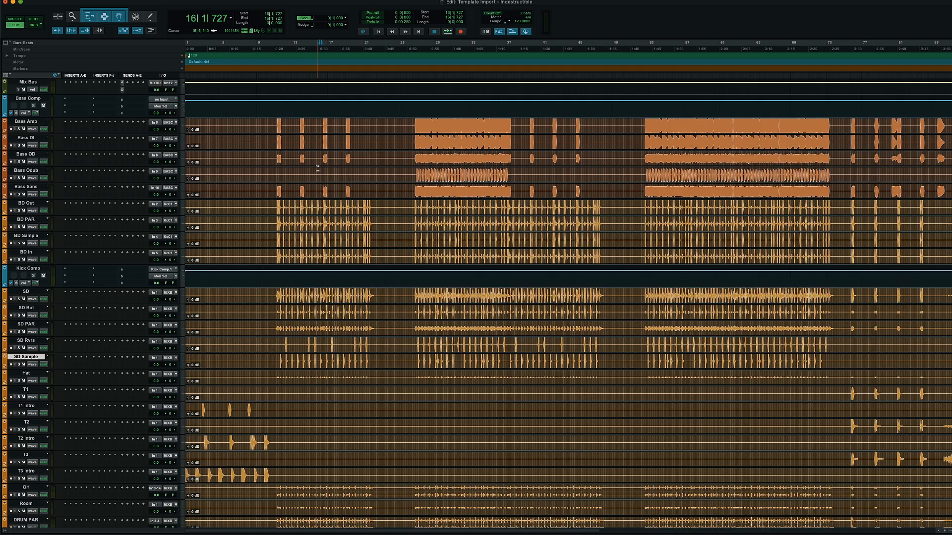
{"action": "left_click", "coordinate": [276, 119]}
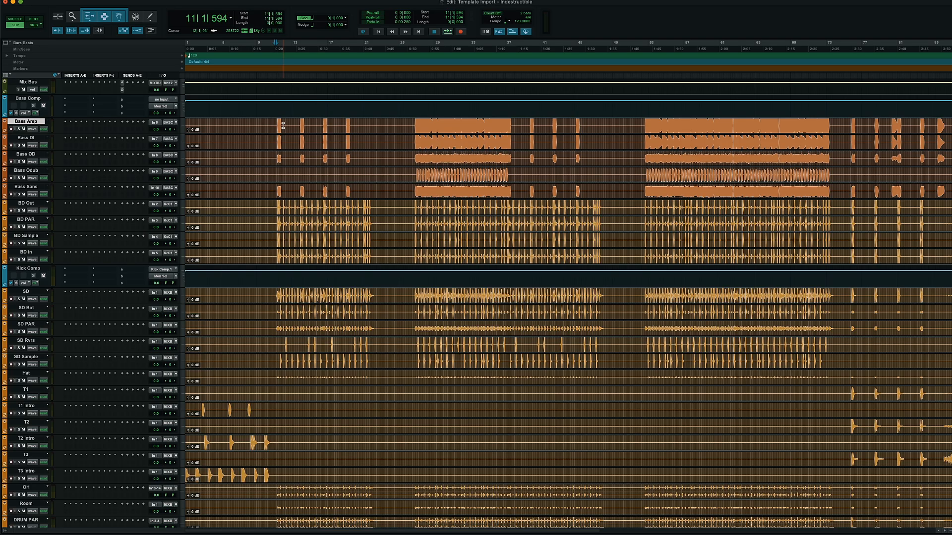
{"action": "key", "text": "KP_Enter"}
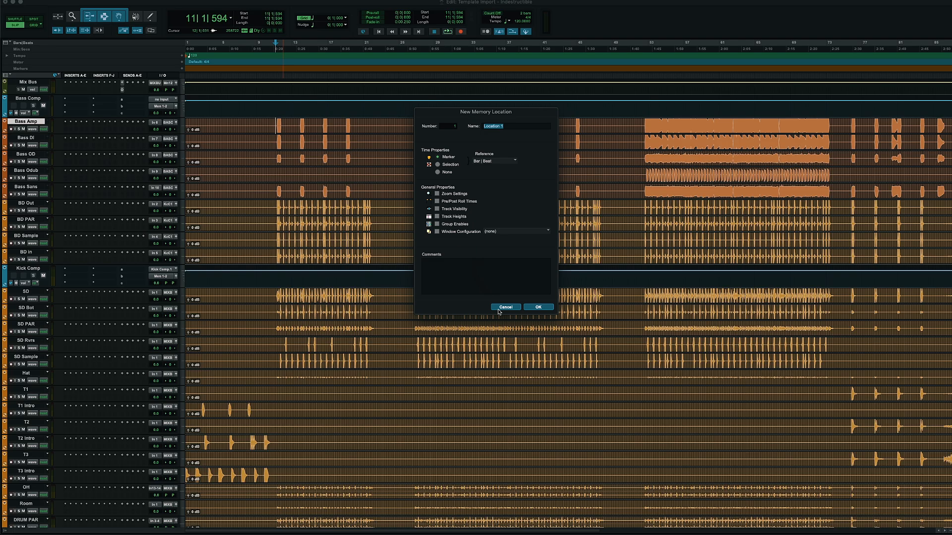
{"action": "left_click", "coordinate": [538, 306]}
Add a bar/beat marker named C2 at bar 52, where the second sustained bass section starts
{"action": "left_click", "coordinate": [643, 122]}
{"action": "scroll", "coordinate": [642, 129], "scroll_direction": "right", "scroll_amount": 5}
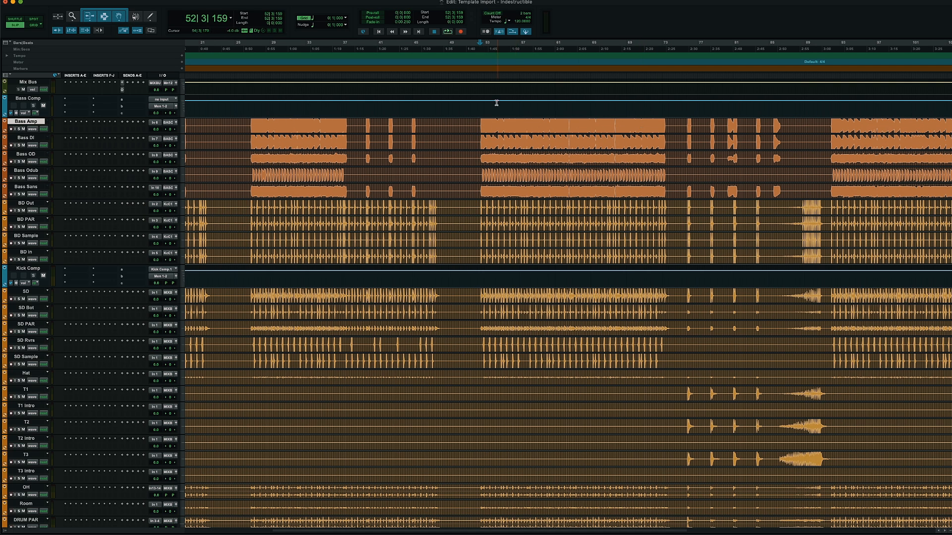
{"action": "left_click", "coordinate": [478, 108]}
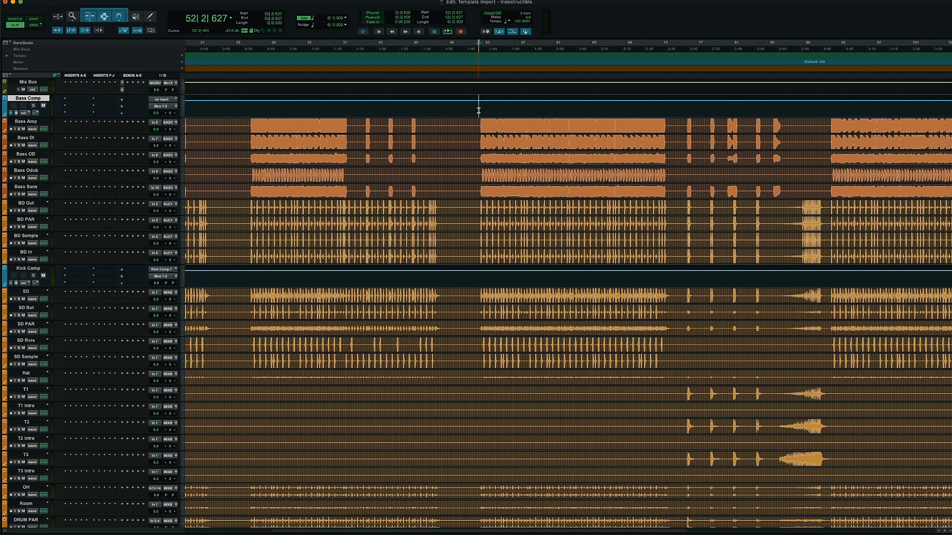
{"action": "left_click", "coordinate": [478, 124]}
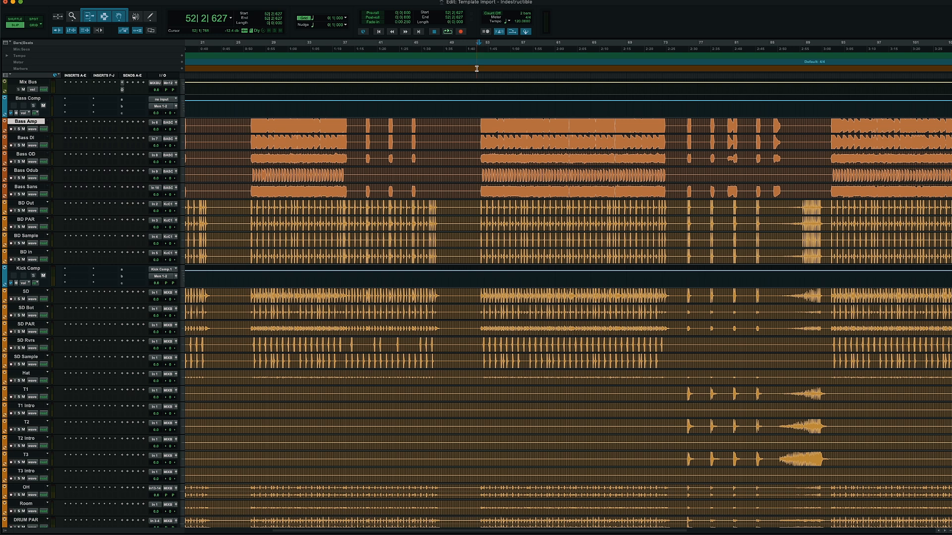
{"action": "key", "text": "KP_Enter"}
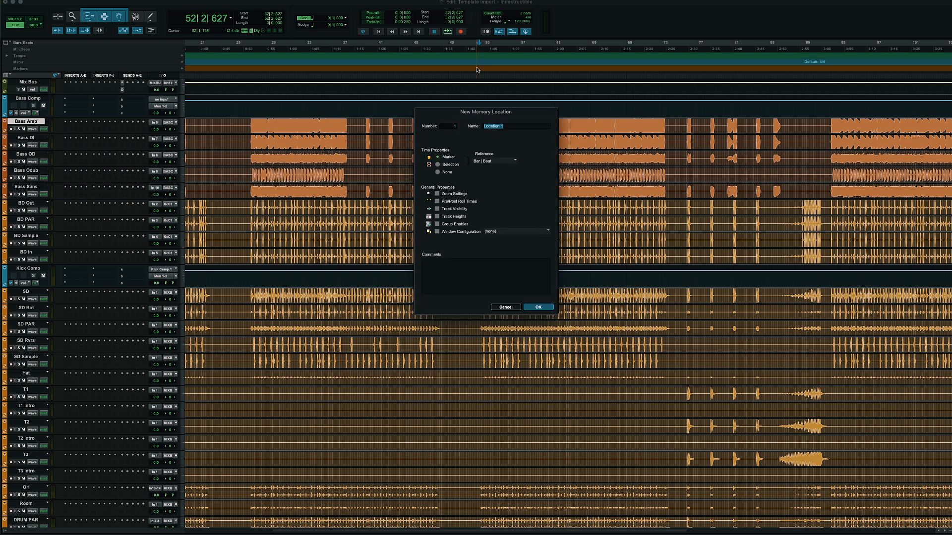
{"action": "type", "text": "Ch"}
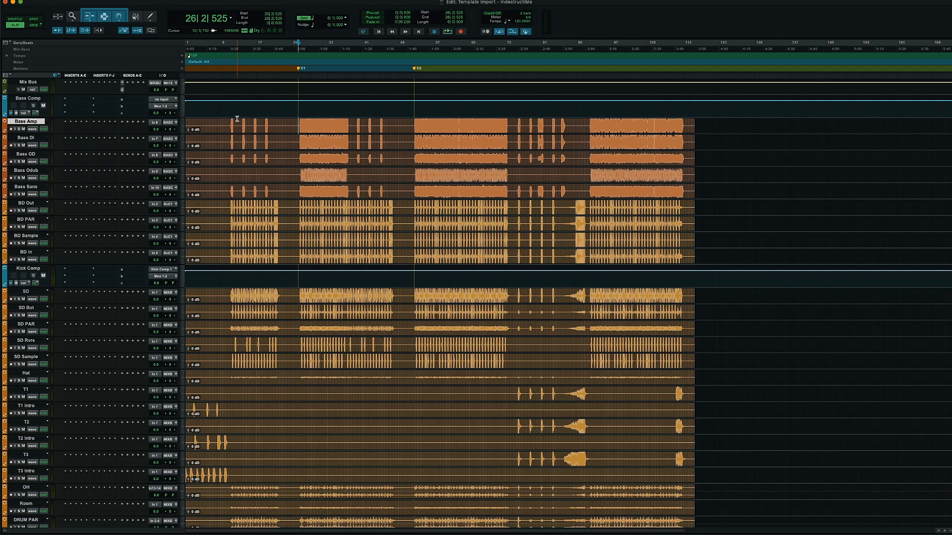
Add a marker named Verse near the end of bar 10, just before the kick and snare parts enter
{"action": "left_click", "coordinate": [229, 121]}
{"action": "key", "text": "KP_Enter"}
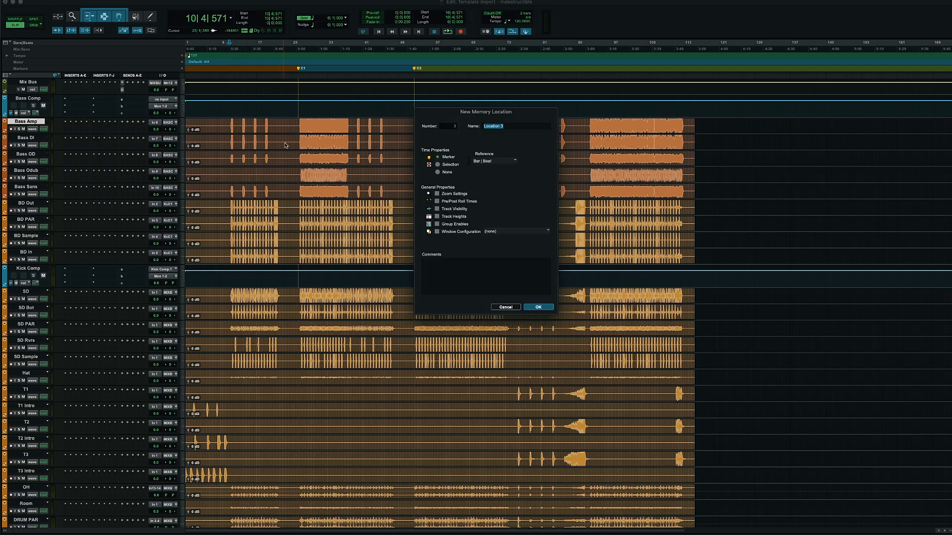
{"action": "type", "text": "Verse"}
{"action": "key", "text": "Return"}
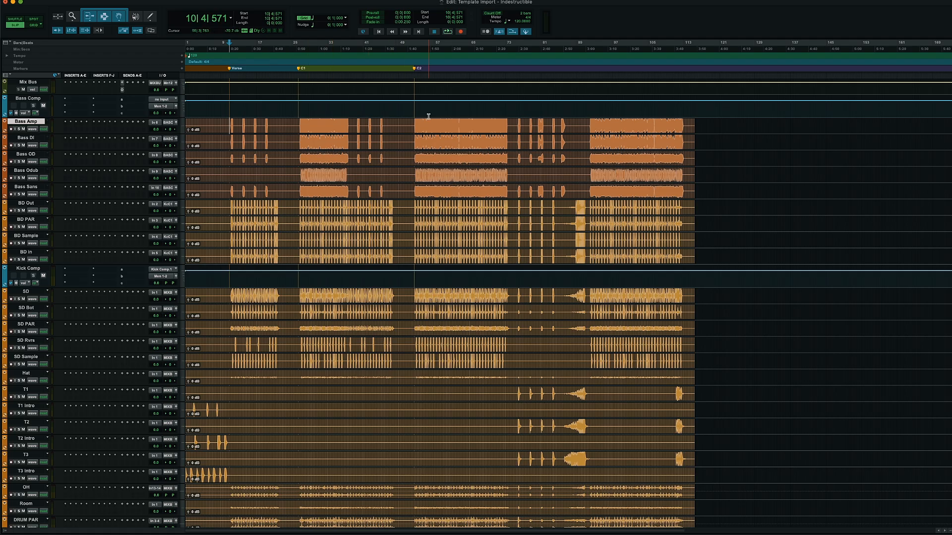
{"action": "scroll", "coordinate": [422, 137], "scroll_direction": "down", "scroll_amount": 5}
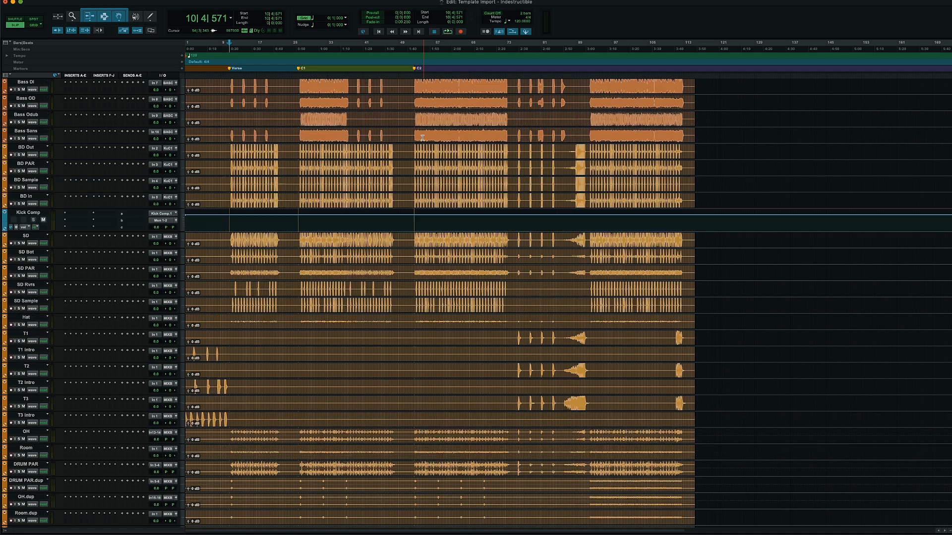
{"action": "scroll", "coordinate": [422, 137], "scroll_direction": "up", "scroll_amount": 5}
{"action": "left_click_drag", "start_coordinate": [414, 125], "coordinate": [503, 125]}
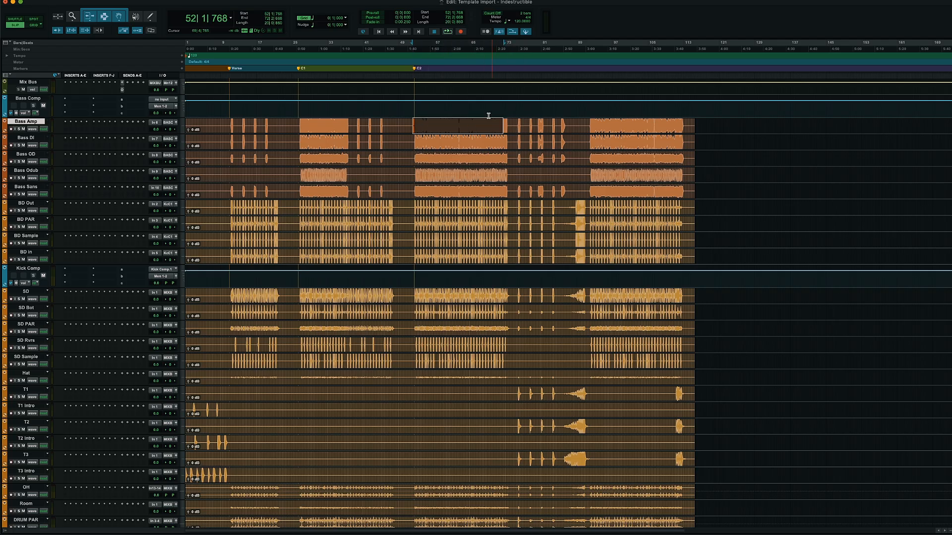
{"action": "left_click", "coordinate": [410, 119]}
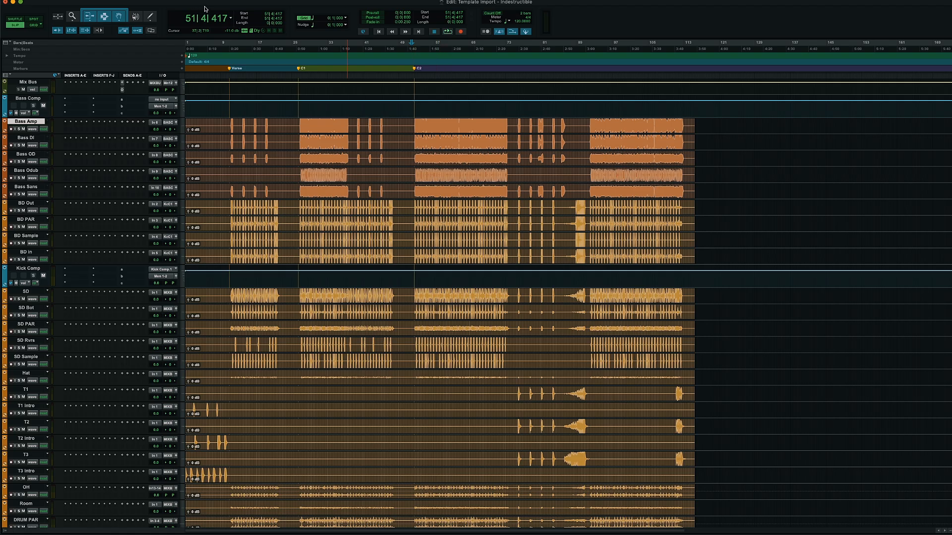
Open the Memory Locations window and move it clear of the track waveforms
{"action": "left_click", "coordinate": [250, 1]}
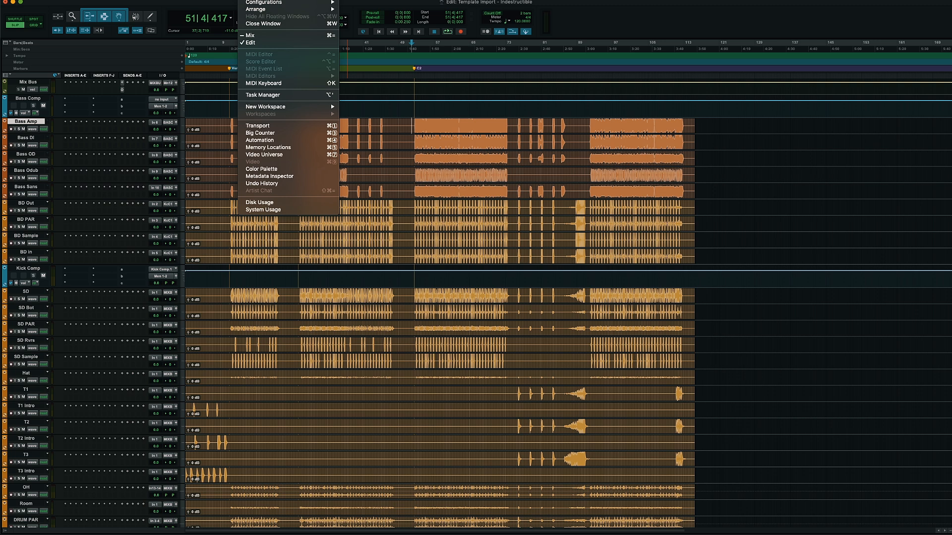
{"action": "left_click", "coordinate": [278, 149]}
{"action": "left_click_drag", "start_coordinate": [358, 217], "coordinate": [888, 8]}
Jump repeatedly between the Verse, C1 and C2 memory locations, and place the cursor past the end of the song on Bass Comp
{"action": "left_click", "coordinate": [858, 32]}
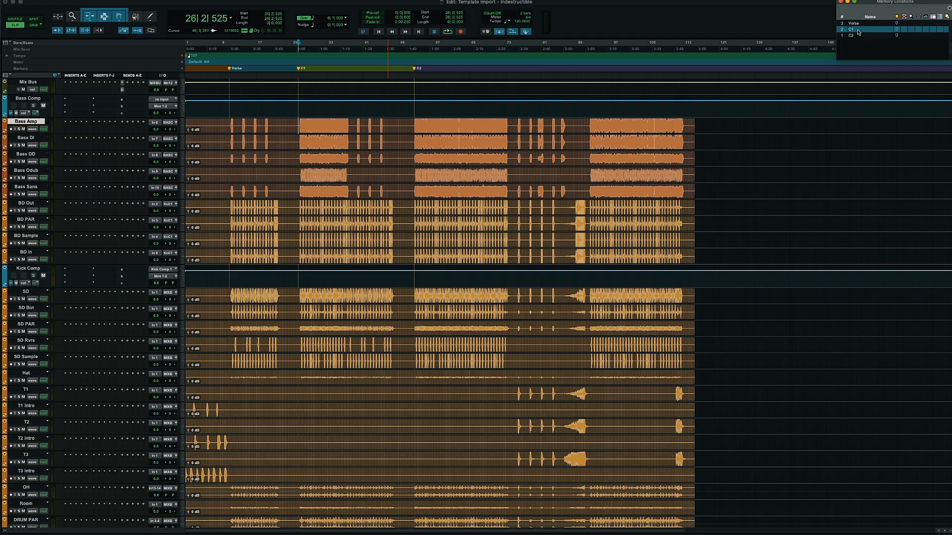
{"action": "left_click", "coordinate": [858, 36]}
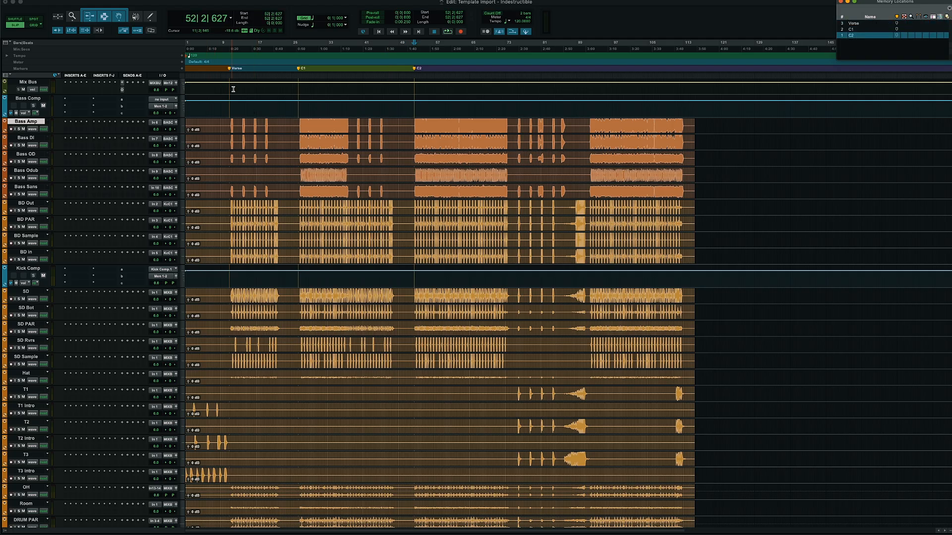
{"action": "left_click", "coordinate": [866, 23]}
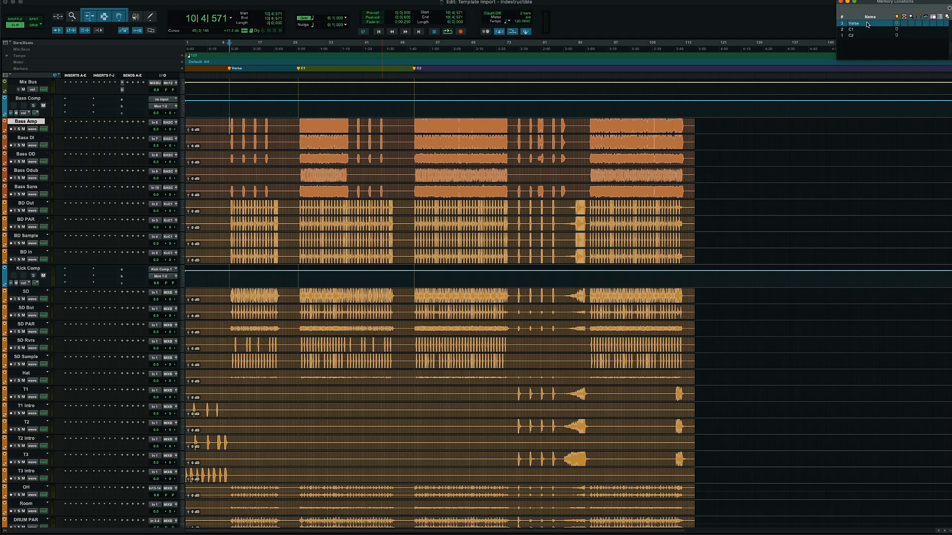
{"action": "left_click", "coordinate": [867, 30]}
{"action": "left_click", "coordinate": [863, 35]}
{"action": "left_click", "coordinate": [859, 24]}
{"action": "left_click", "coordinate": [859, 29]}
{"action": "left_click", "coordinate": [859, 35]}
{"action": "left_click", "coordinate": [861, 30]}
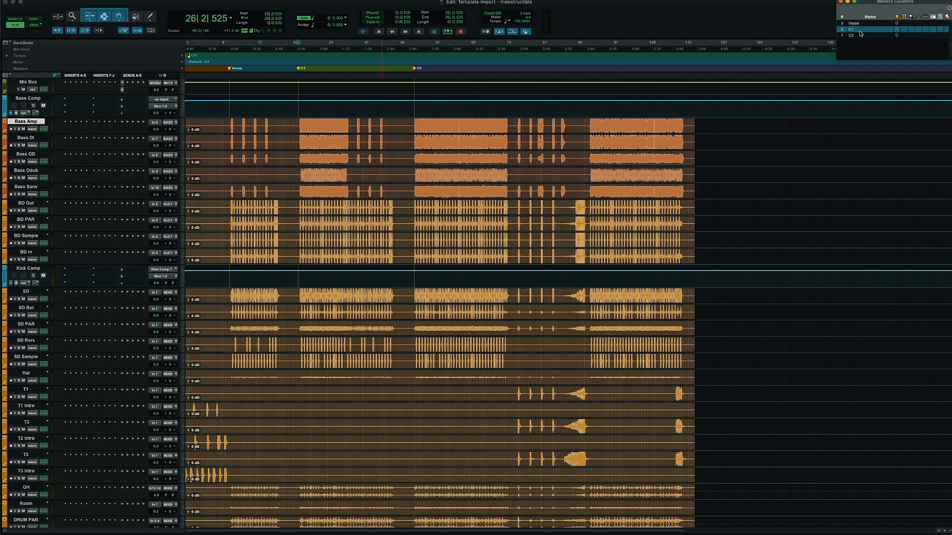
{"action": "left_click", "coordinate": [860, 35]}
{"action": "left_click", "coordinate": [859, 24]}
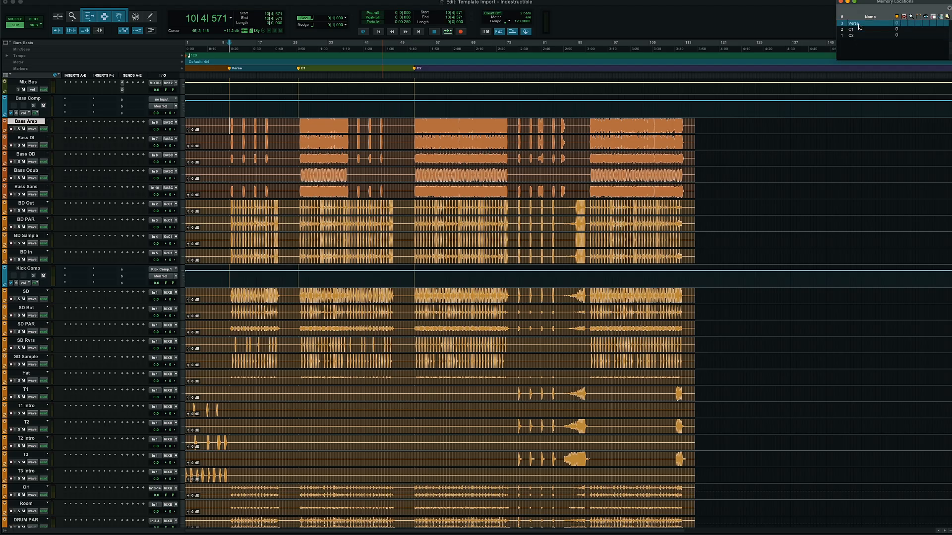
{"action": "left_click", "coordinate": [723, 114]}
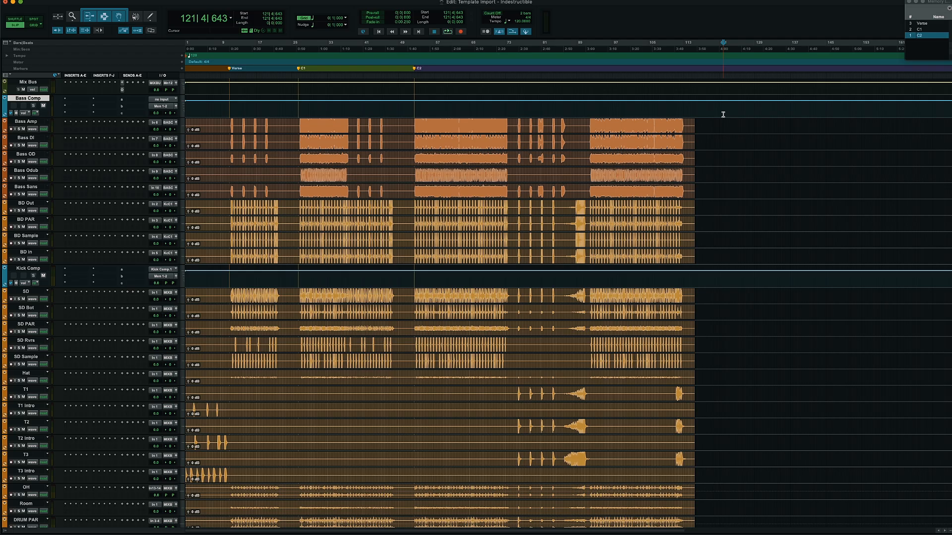